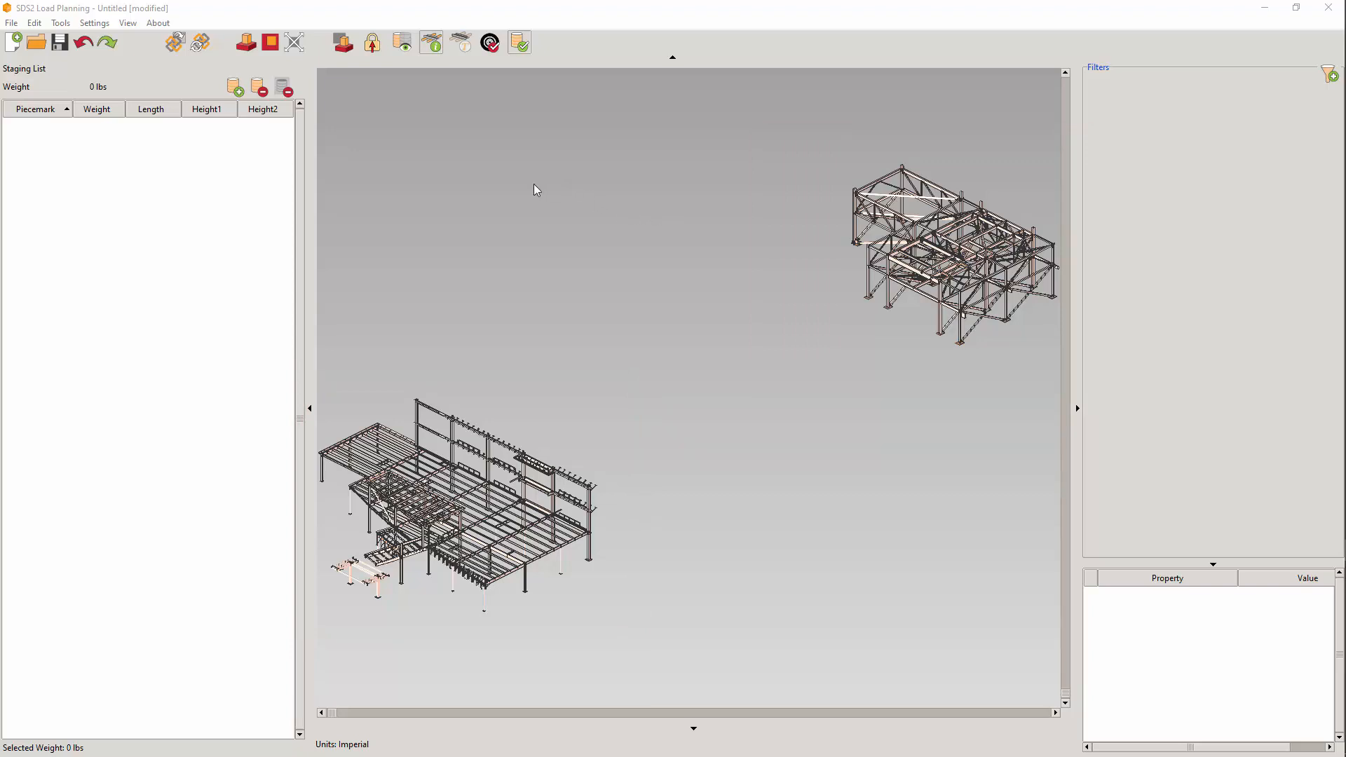
# Start an IFC import and select the 2-Merrill-Boldt_AH_Outlet-FortosiModified file as the additional model
pyautogui.rightClick(532, 184)
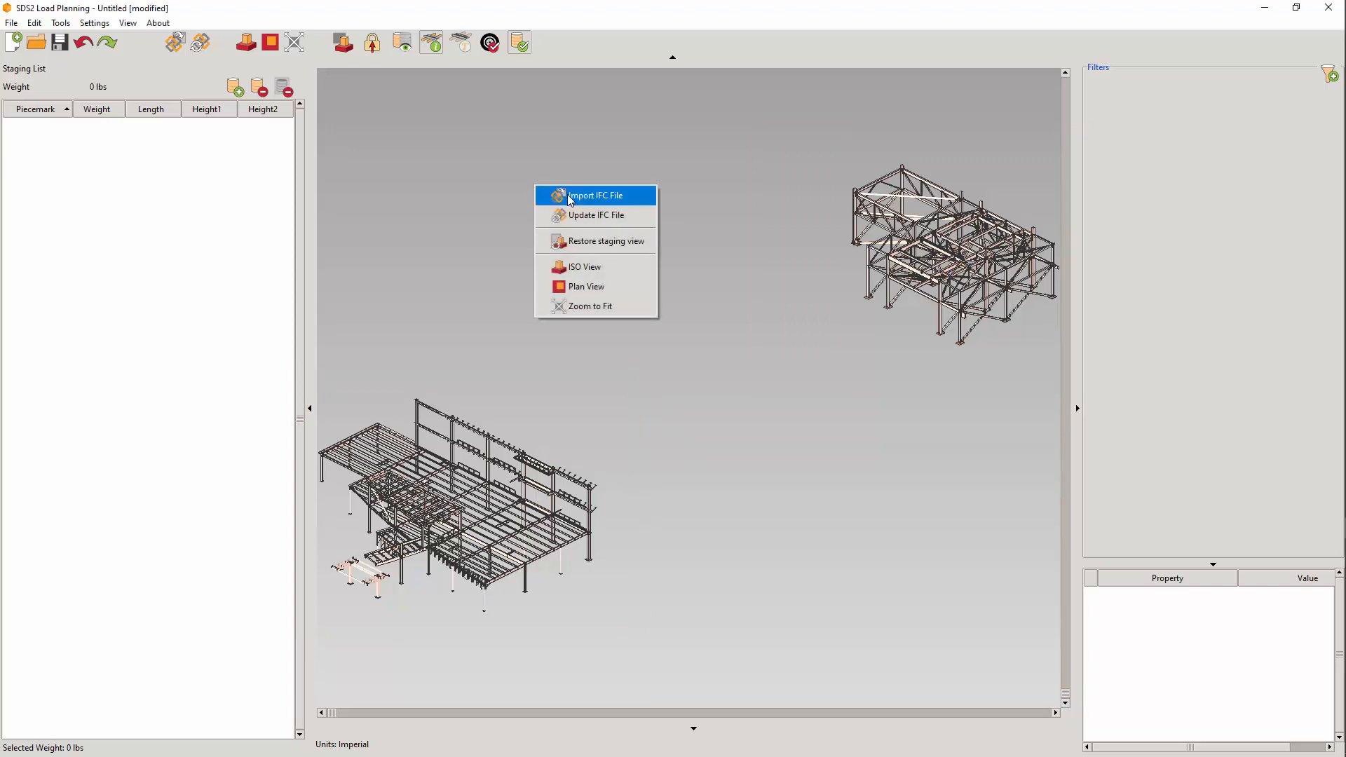
pyautogui.click(561, 196)
pyautogui.click(272, 37)
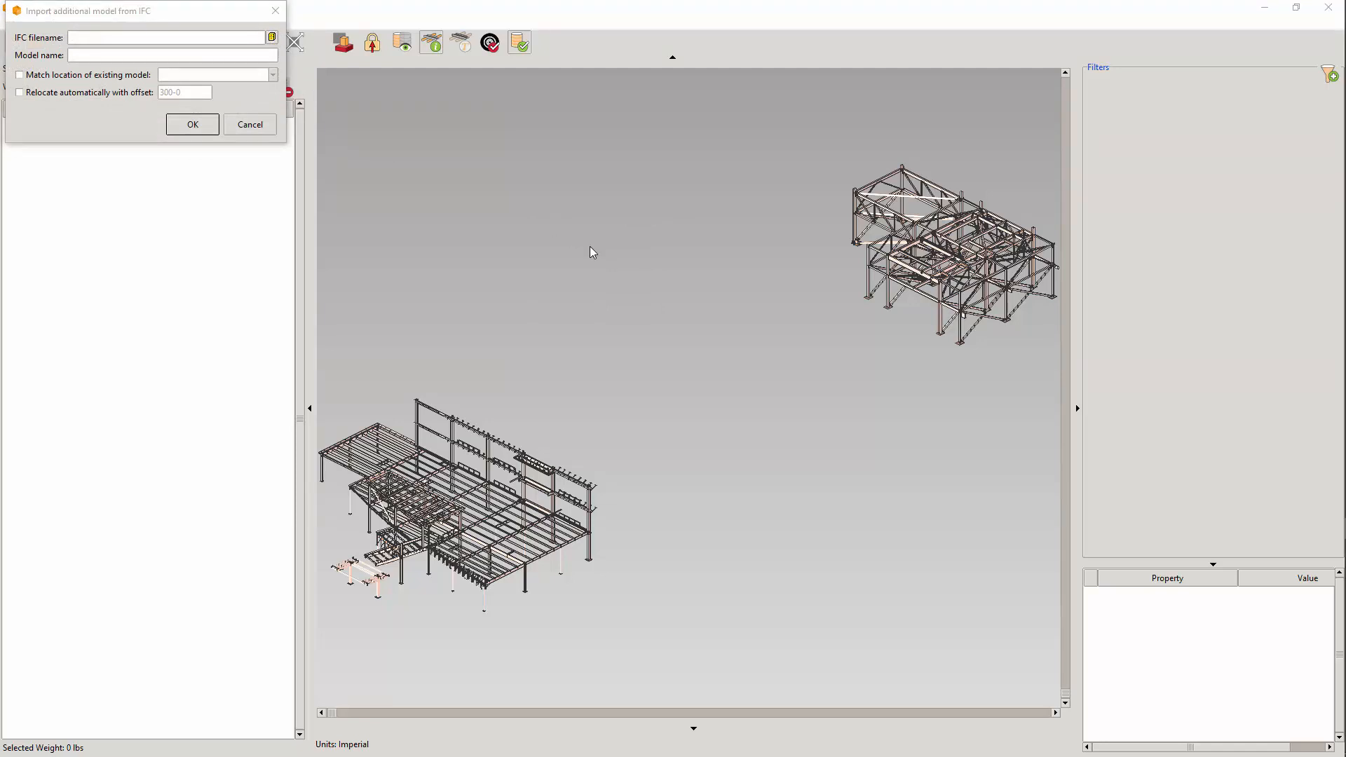
pyautogui.click(554, 376)
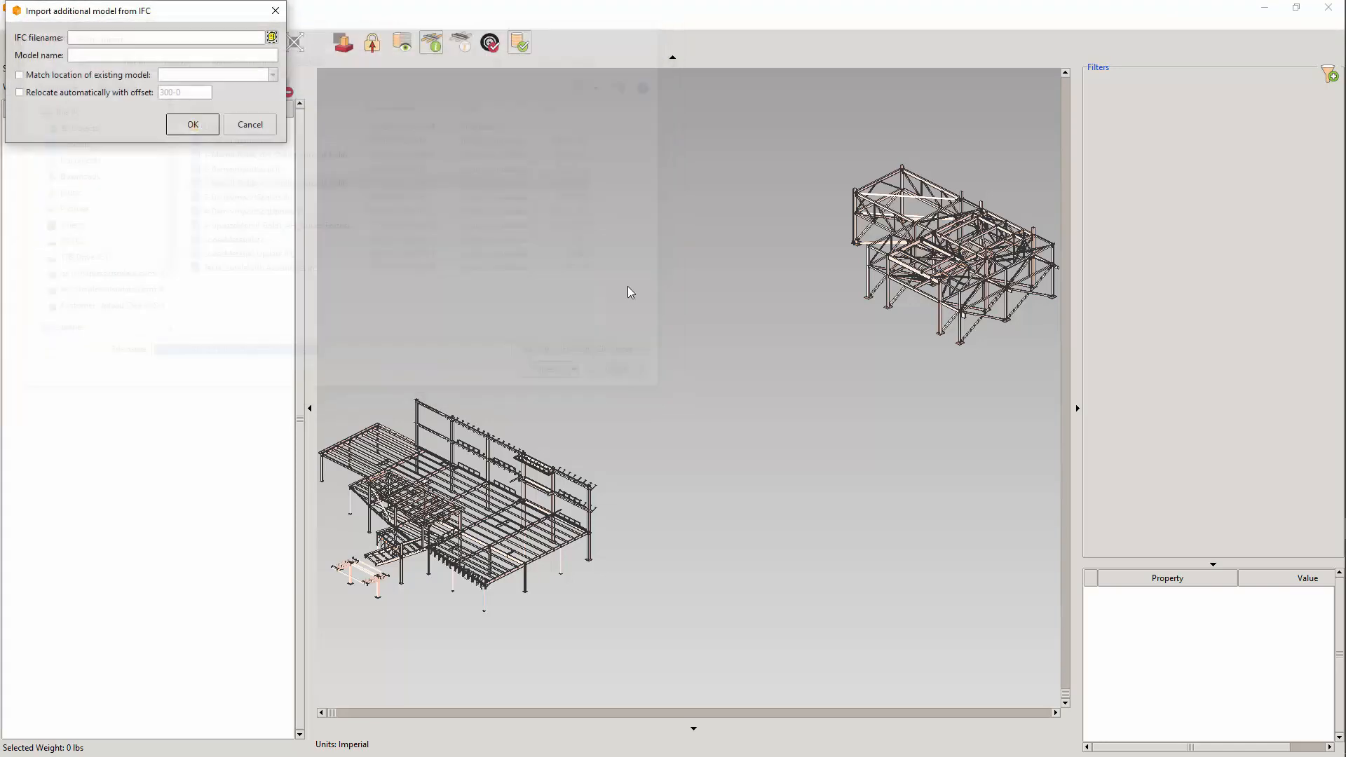
# Import the model with its location matched to the existing BLDG B model instead of relocating it automatically
pyautogui.click(35, 93)
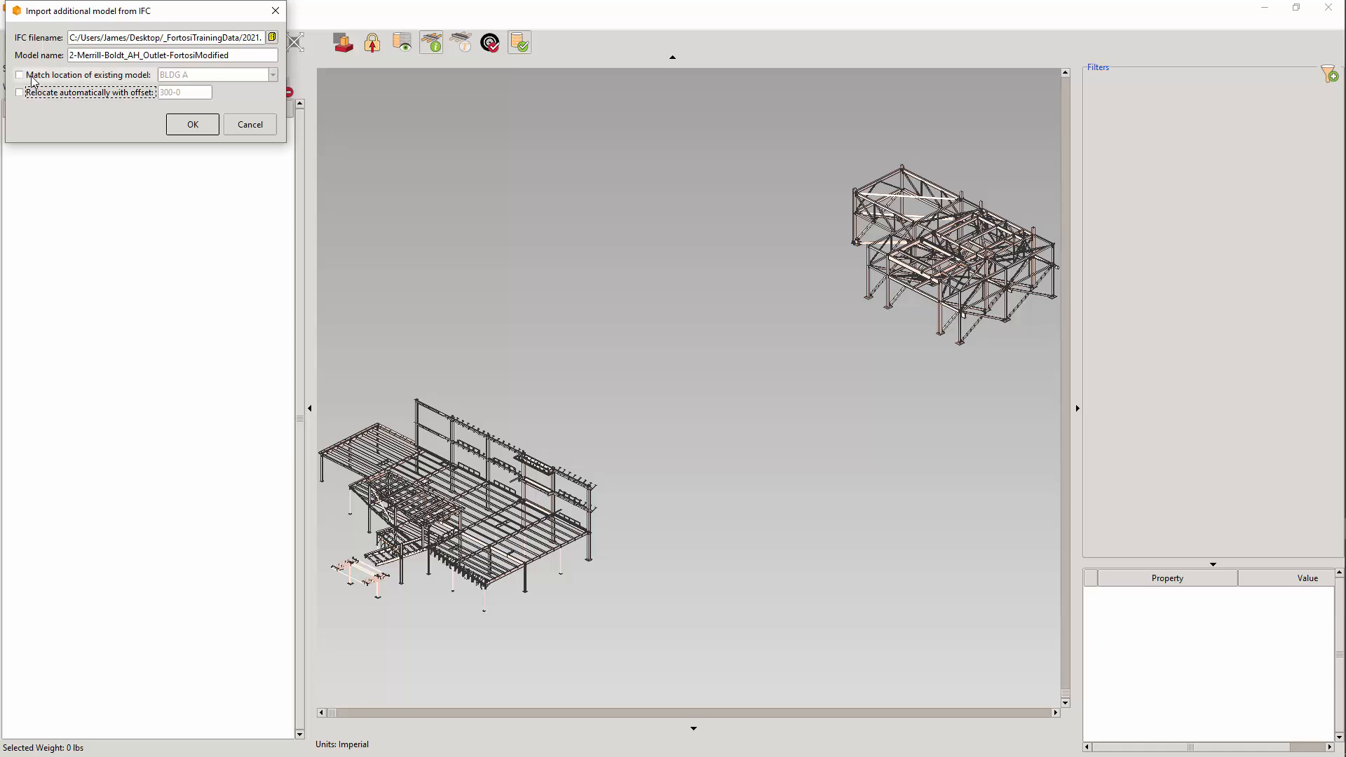
pyautogui.click(31, 77)
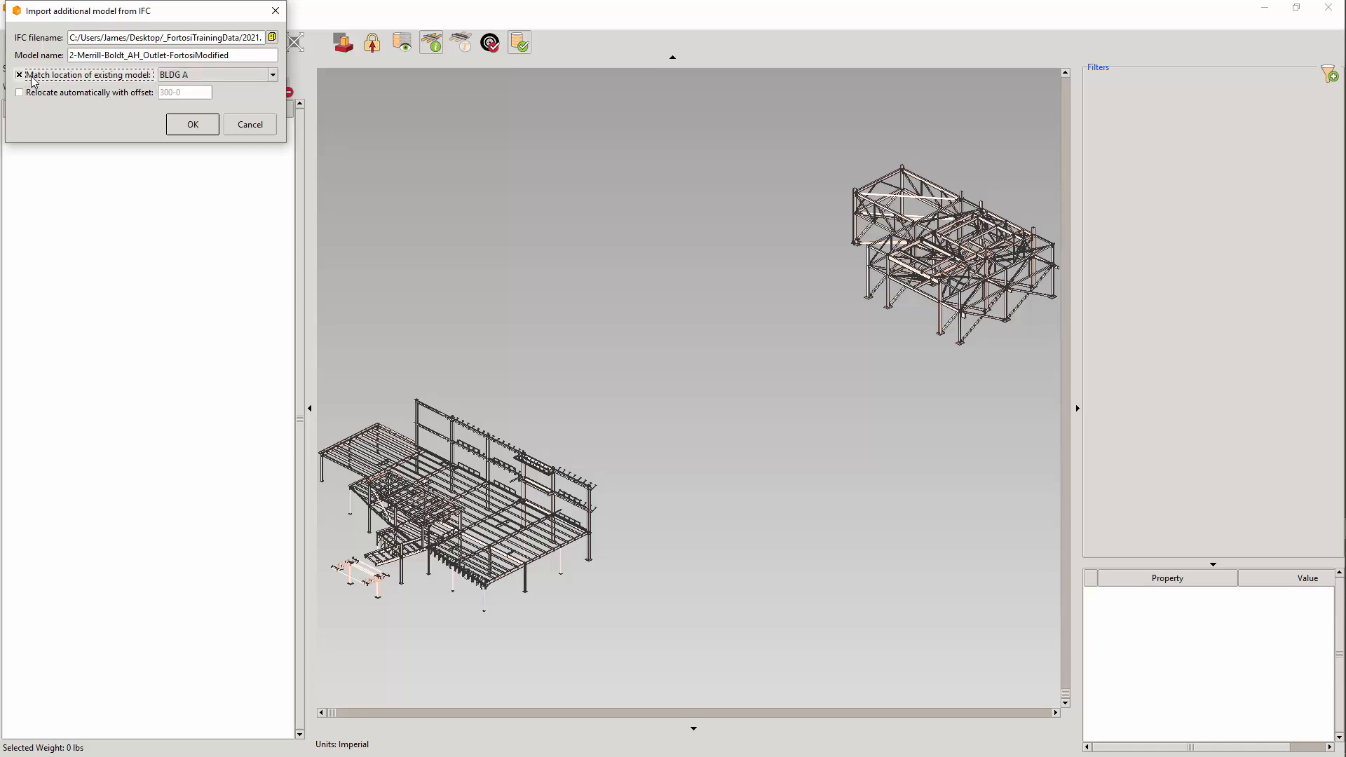
pyautogui.click(272, 75)
pyautogui.click(213, 103)
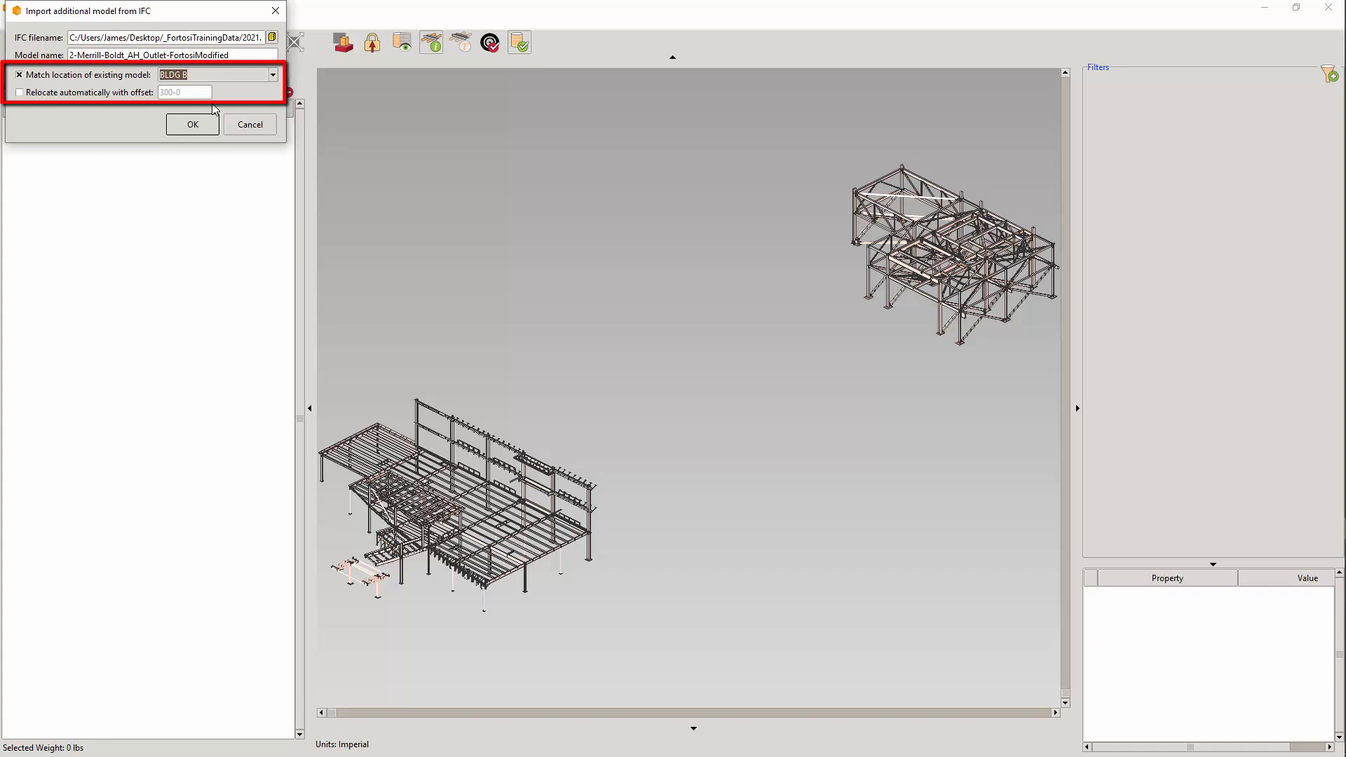
pyautogui.click(192, 124)
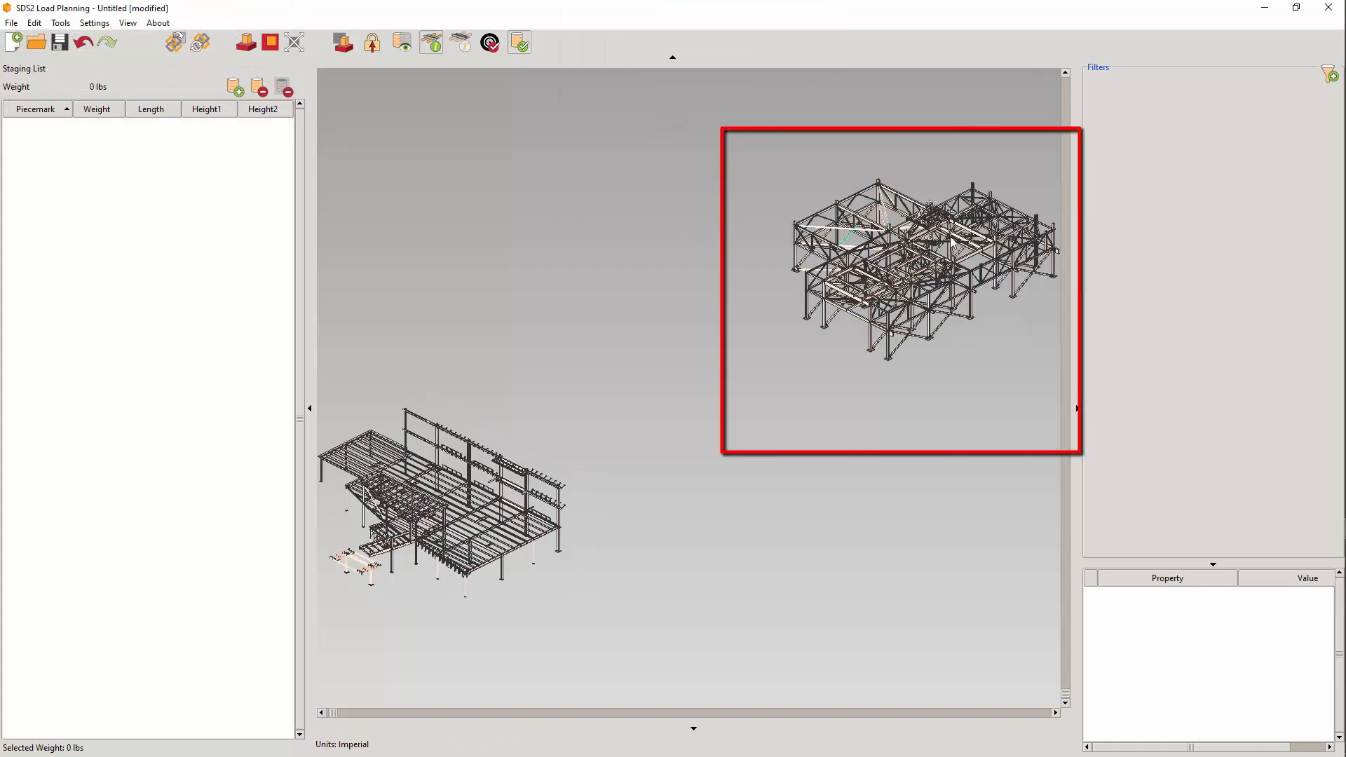
pyautogui.scroll(4, 1045, 188)
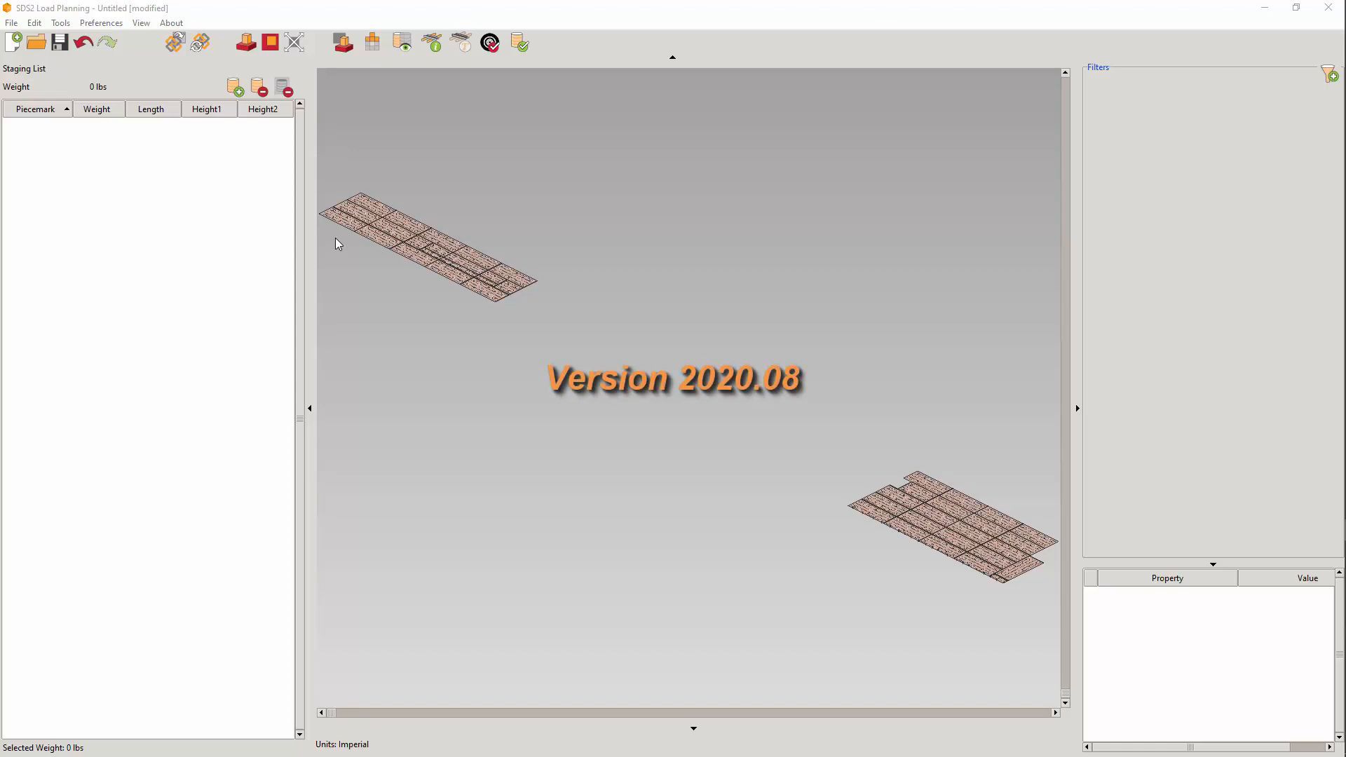
# Examine the SDS2_Load_Planning properties, including weight, of the corner grating panel in versions 2020.08 and 2021.00
pyautogui.click(348, 225)
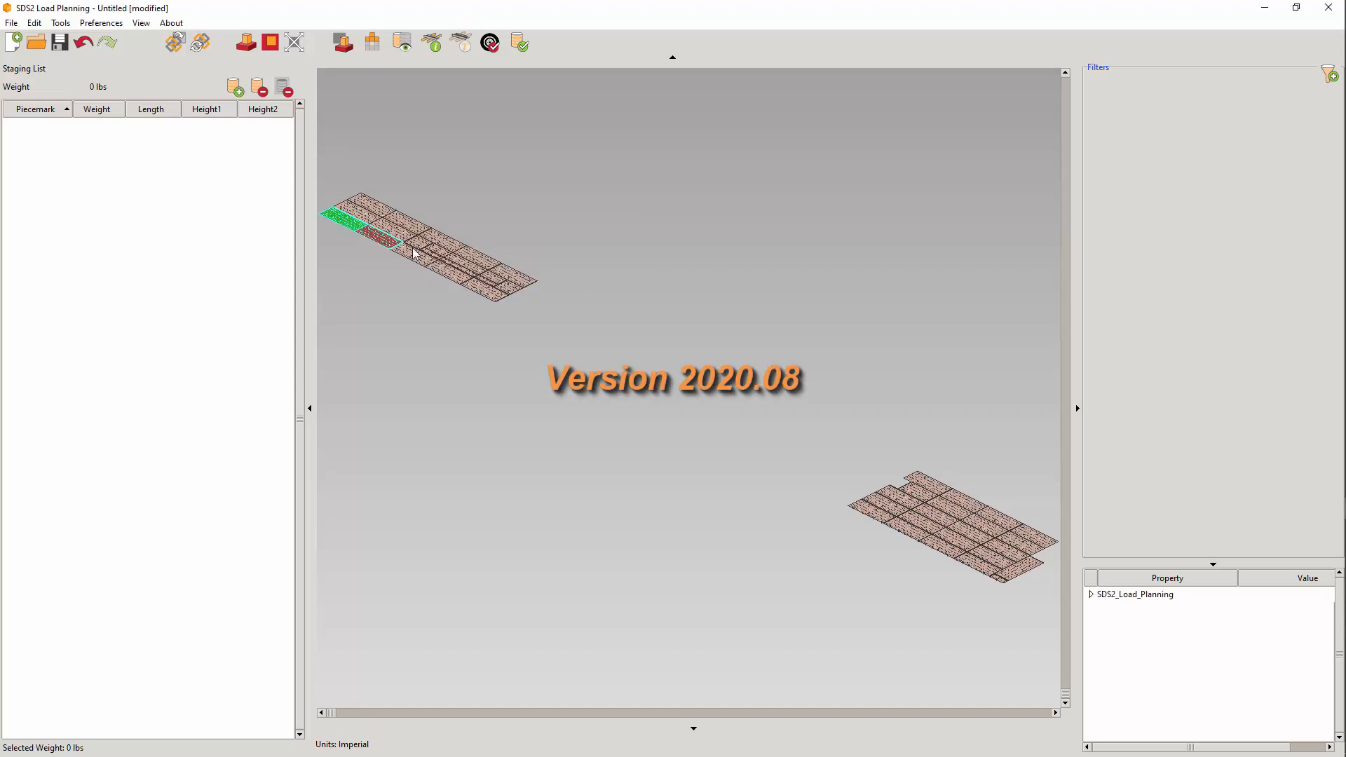
pyautogui.click(1091, 595)
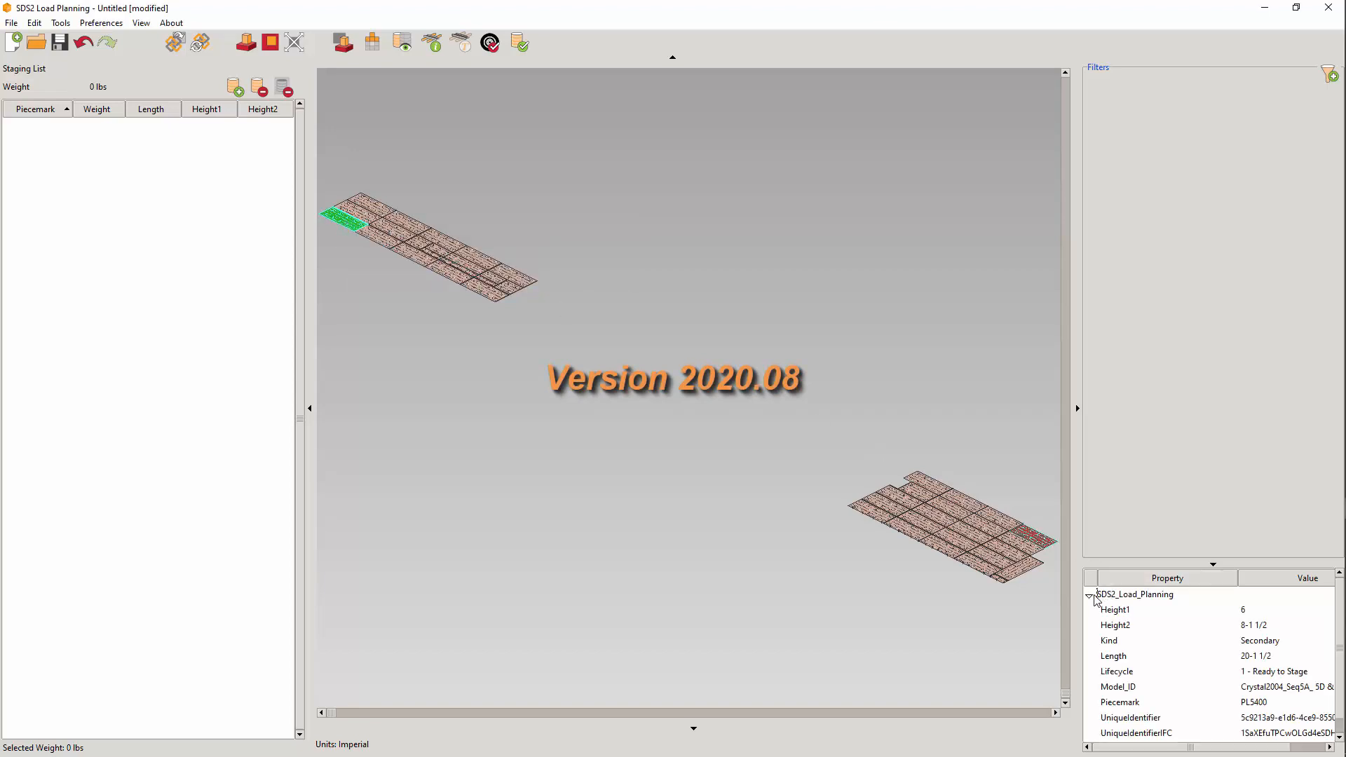
pyautogui.scroll(-1, 1187, 715)
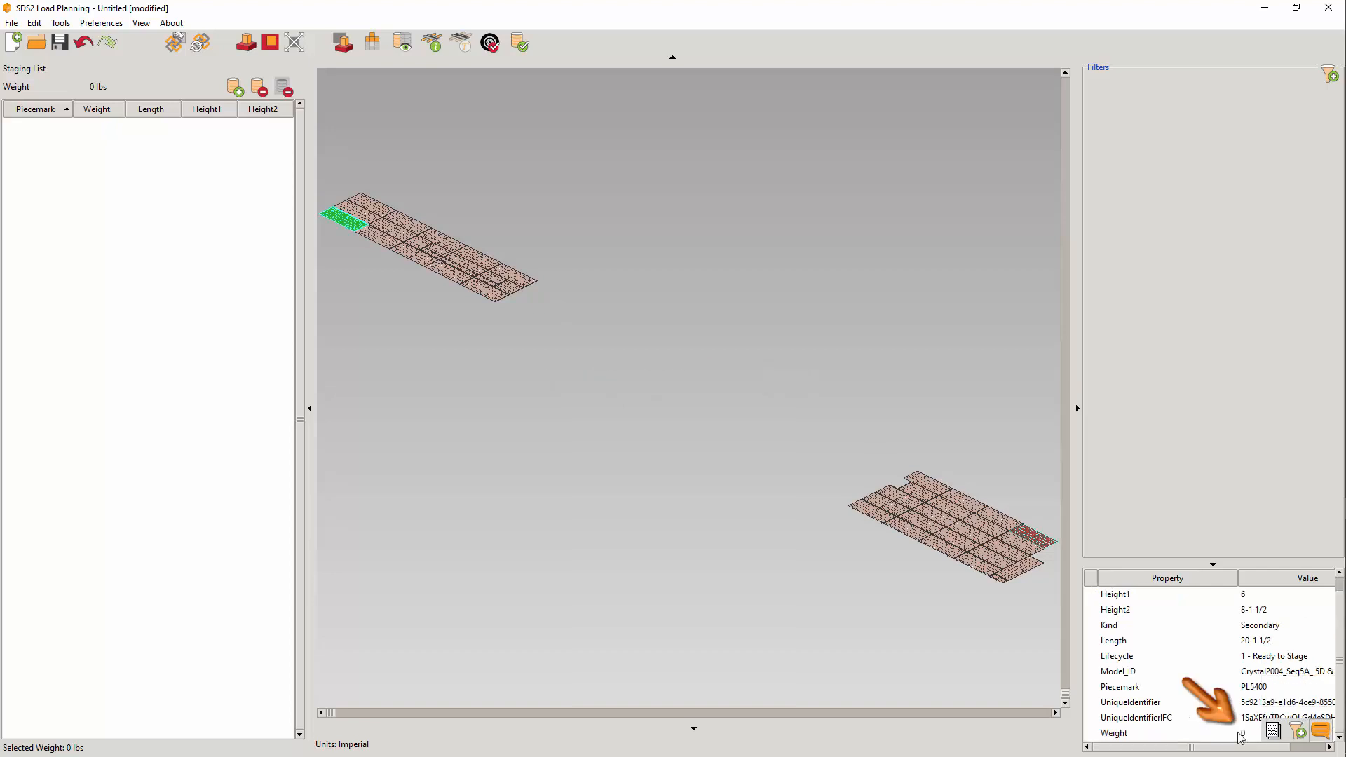
pyautogui.scroll(1, 1153, 656)
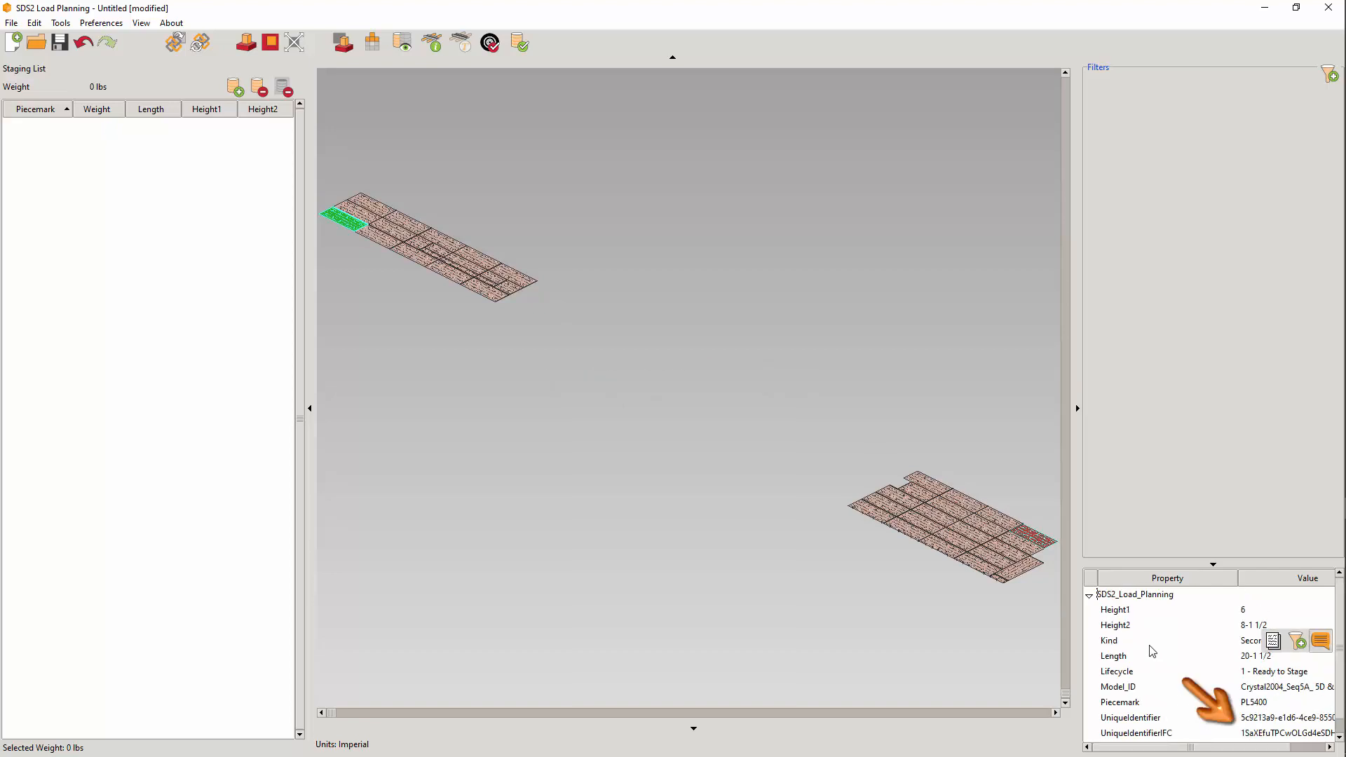
pyautogui.click(1090, 595)
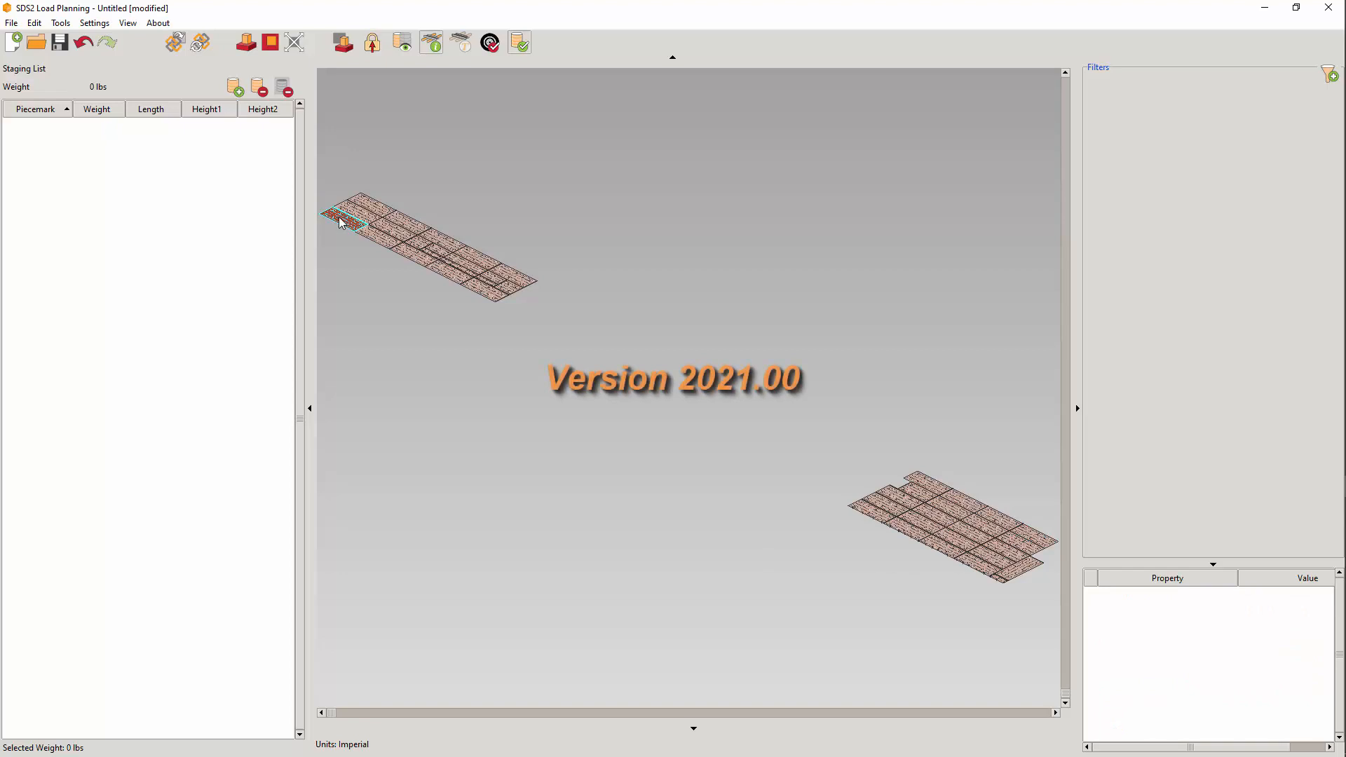
pyautogui.click(341, 223)
pyautogui.scroll(-4, 1182, 655)
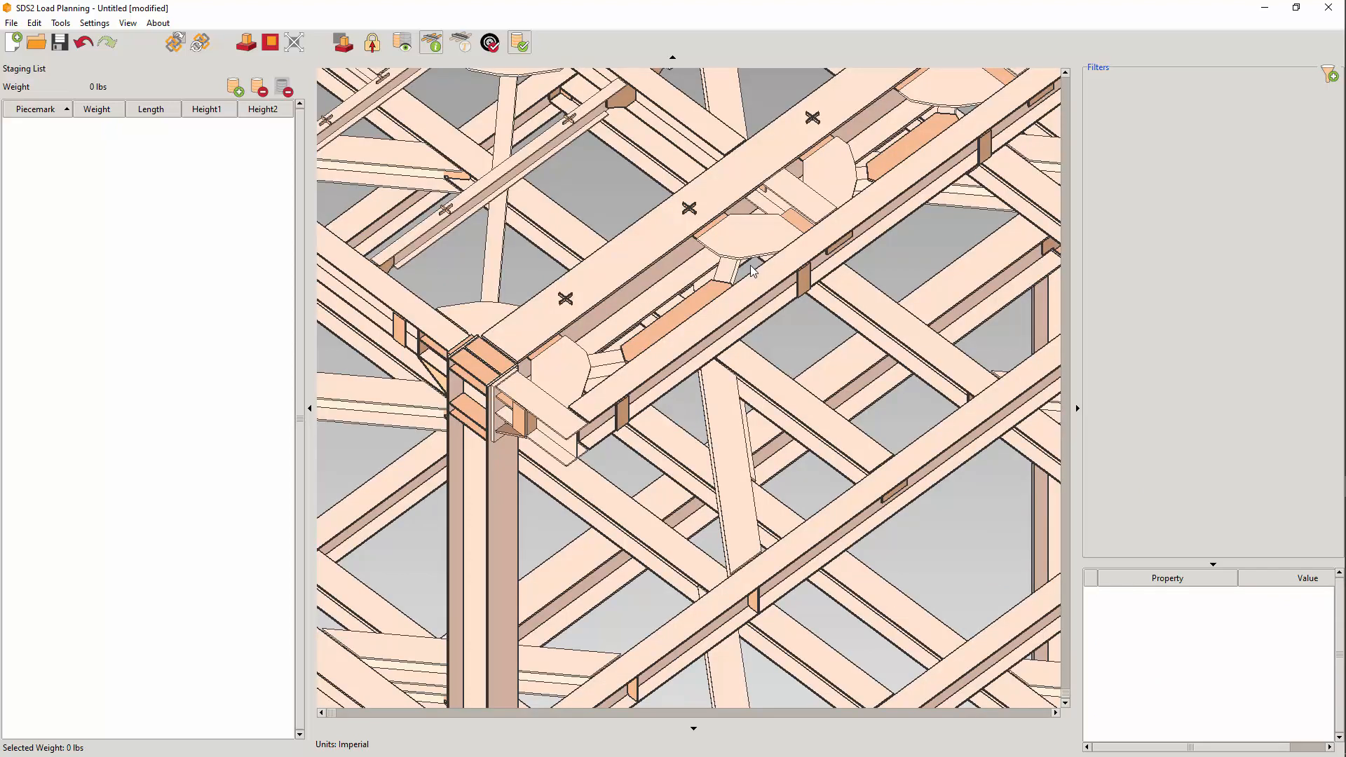
# Select the hexagonal gusset plate in the truss and collapse its SDS2_Load_Planning group to review its property sets
pyautogui.click(750, 238)
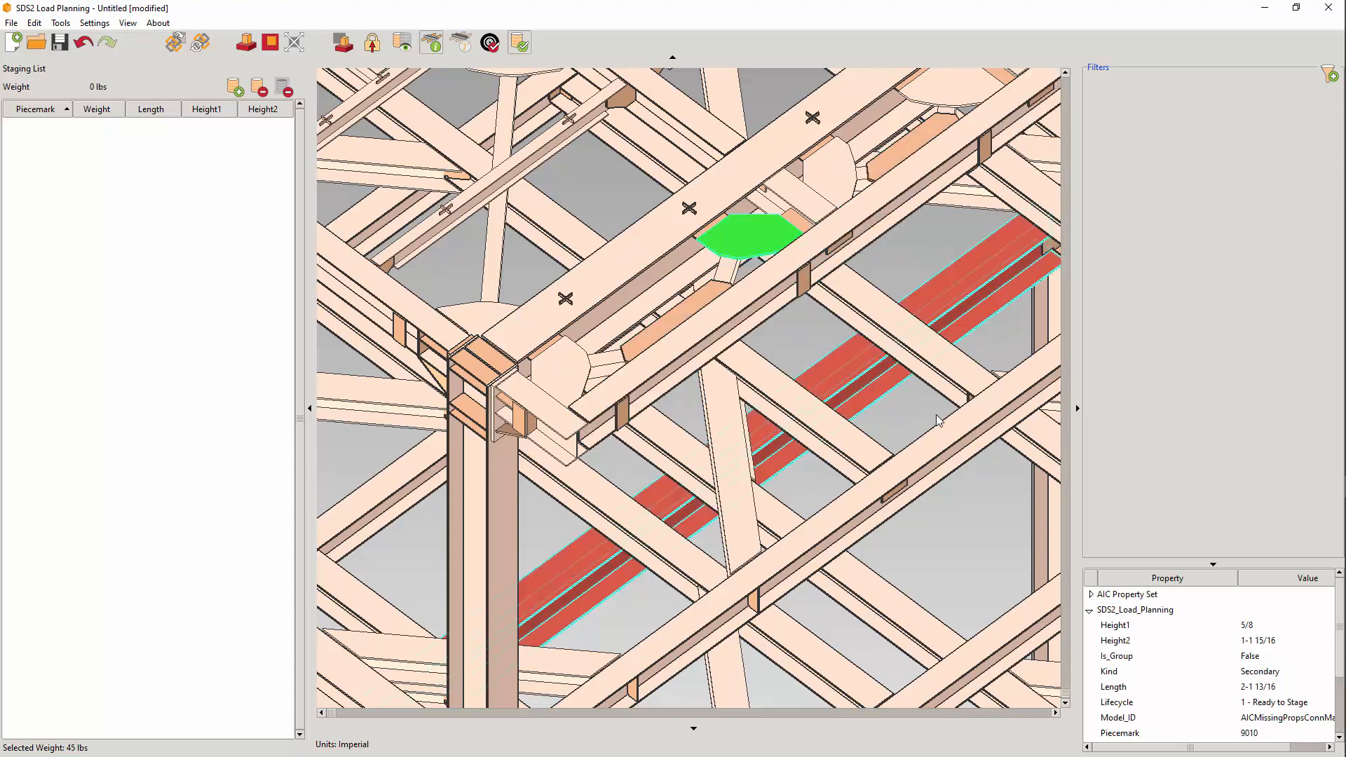
pyautogui.click(1091, 609)
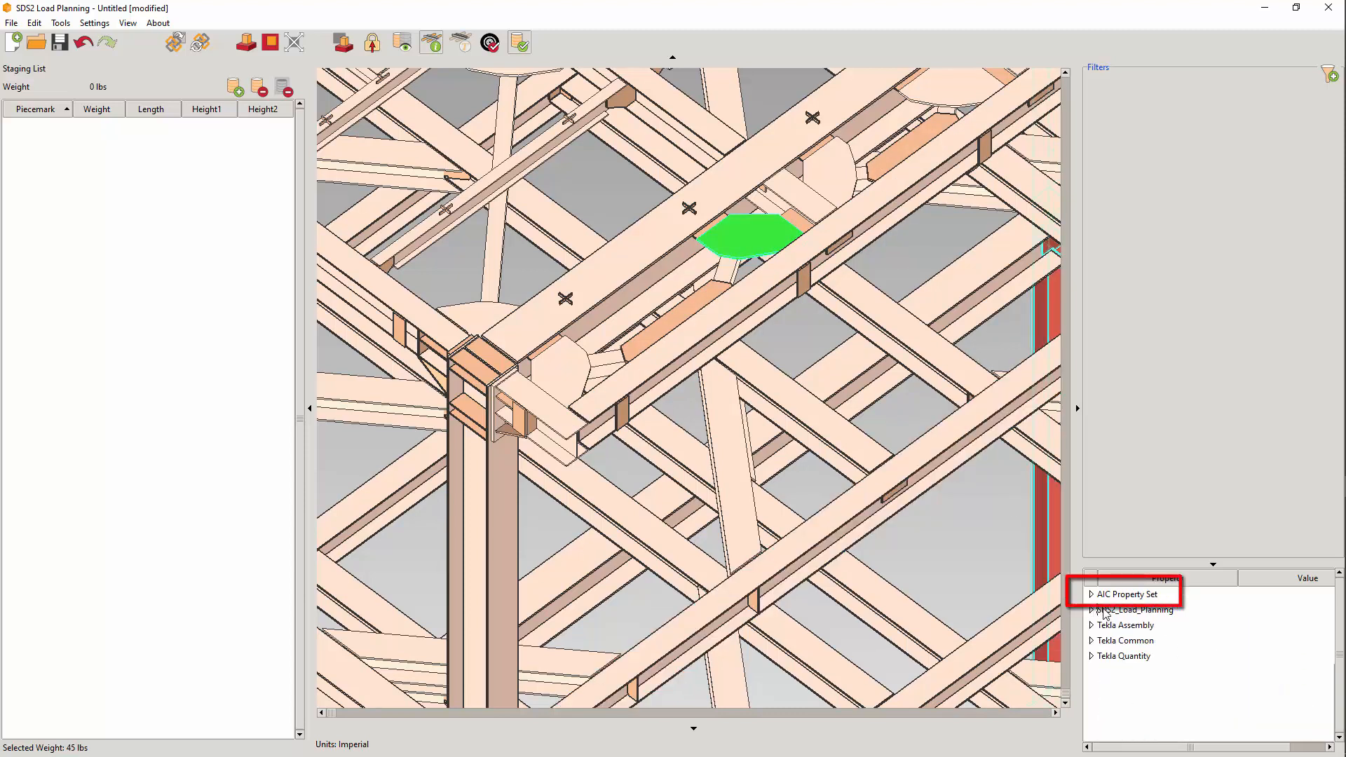
pyautogui.click(798, 335)
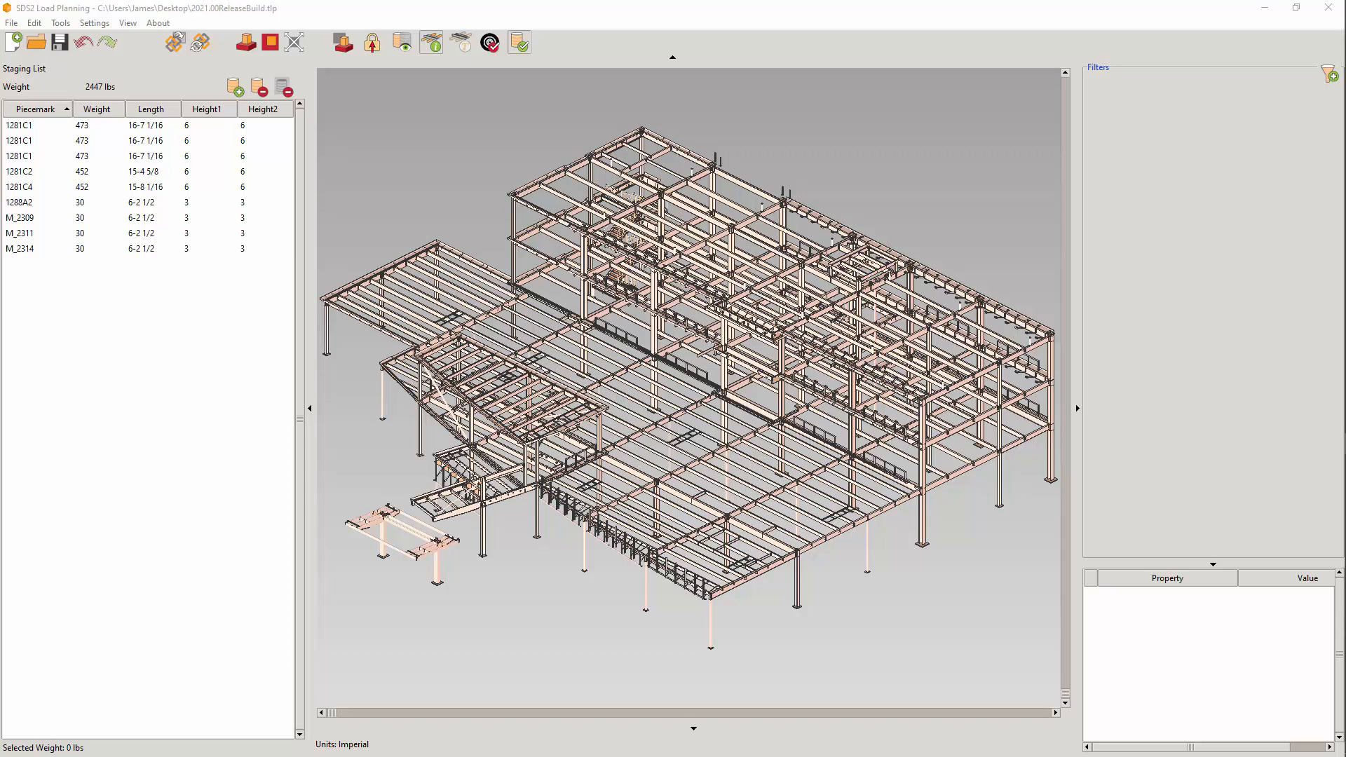
# Add a constructed bundle, 3-4 wide, 4-0 long and 5-0 high, with resizing by loadable location and bottom dunnage enabled
pyautogui.click(545, 133)
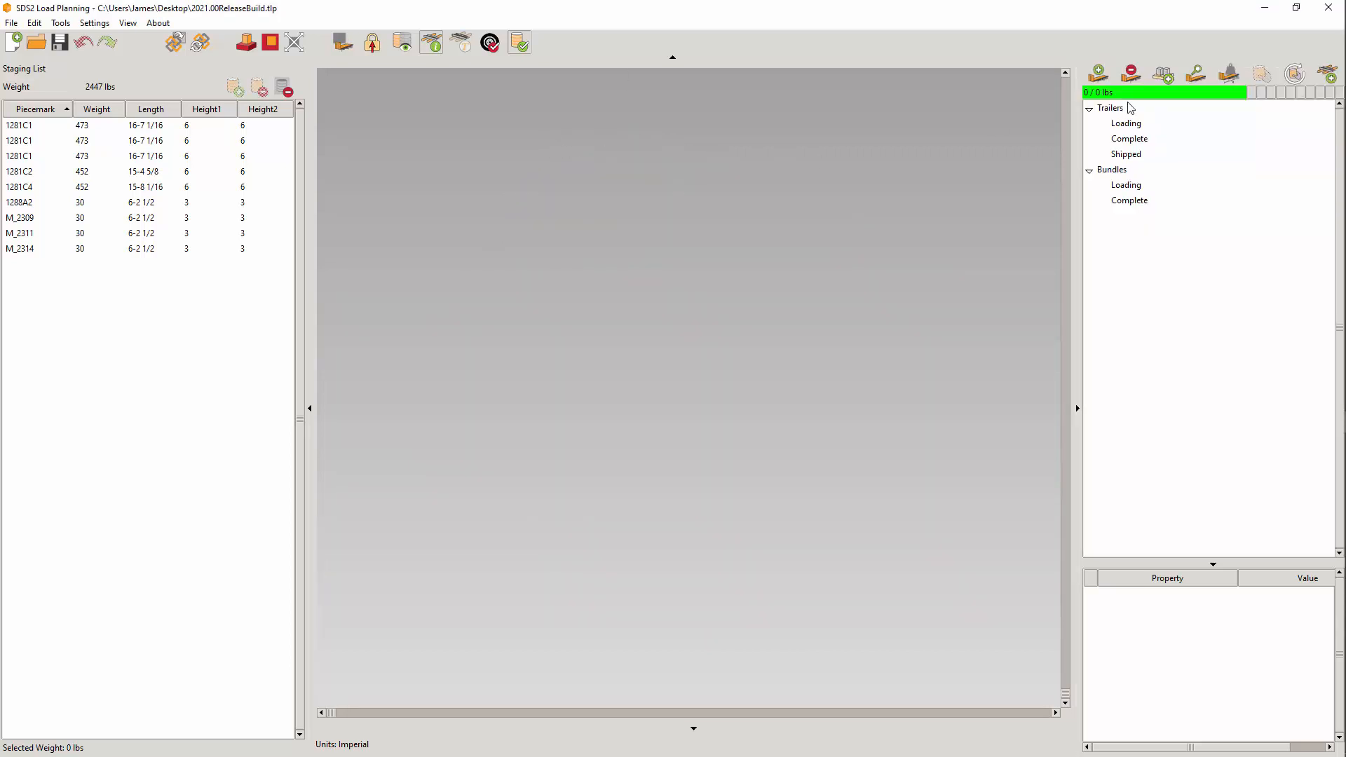
pyautogui.click(1164, 70)
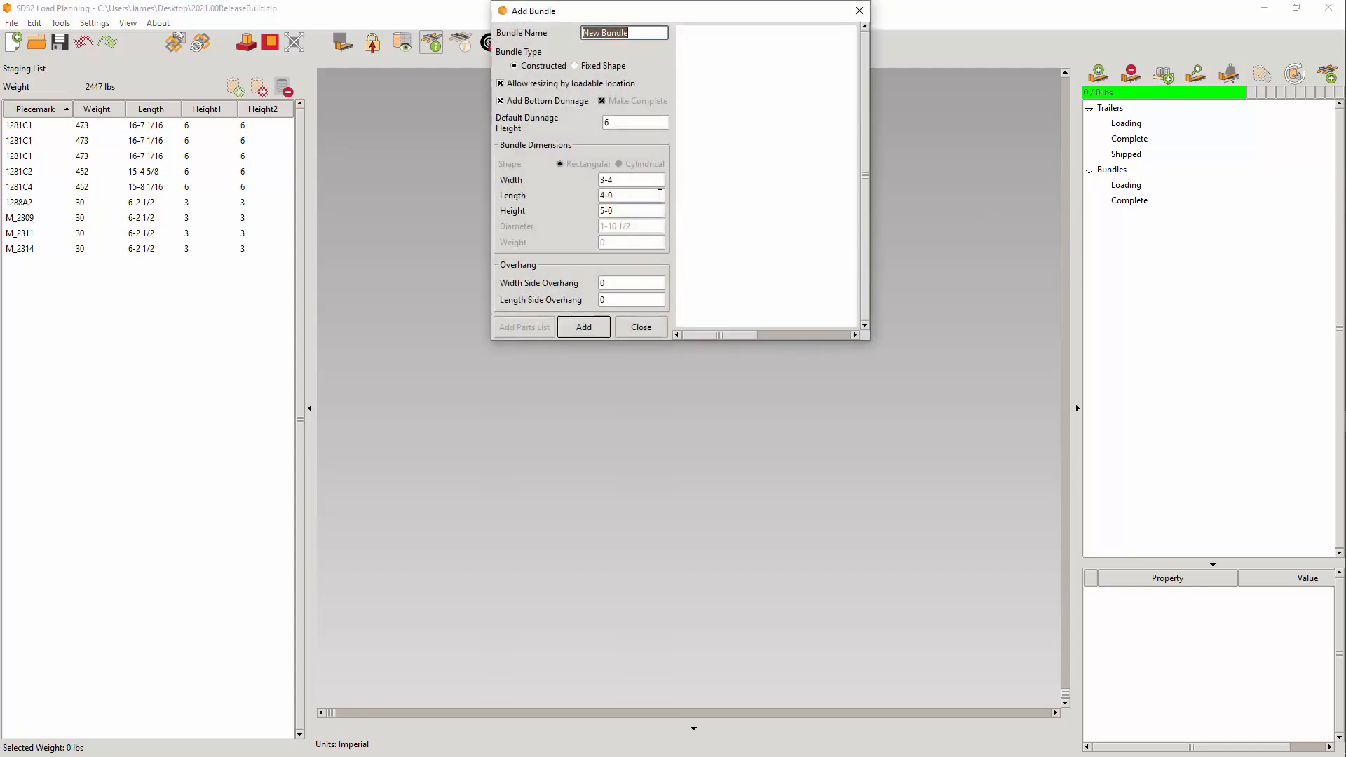
pyautogui.click(584, 328)
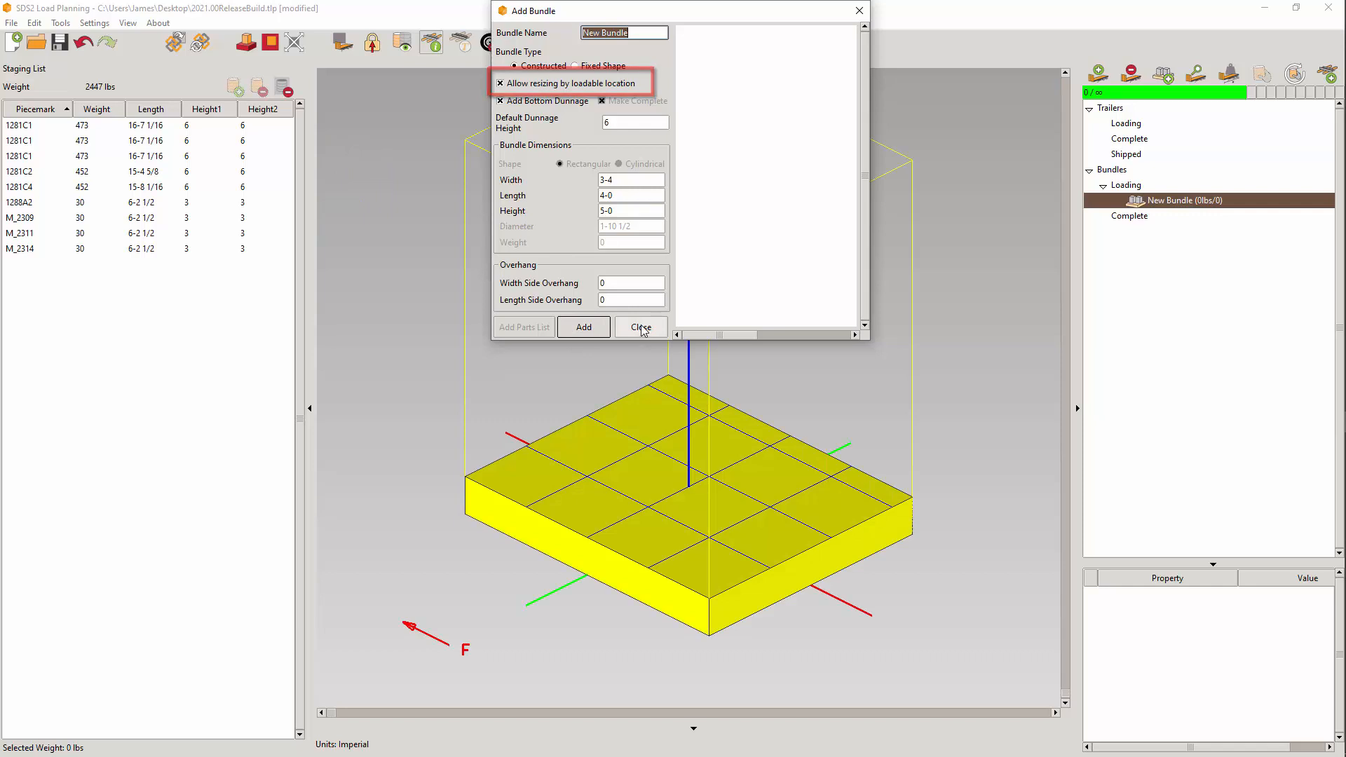
pyautogui.click(640, 328)
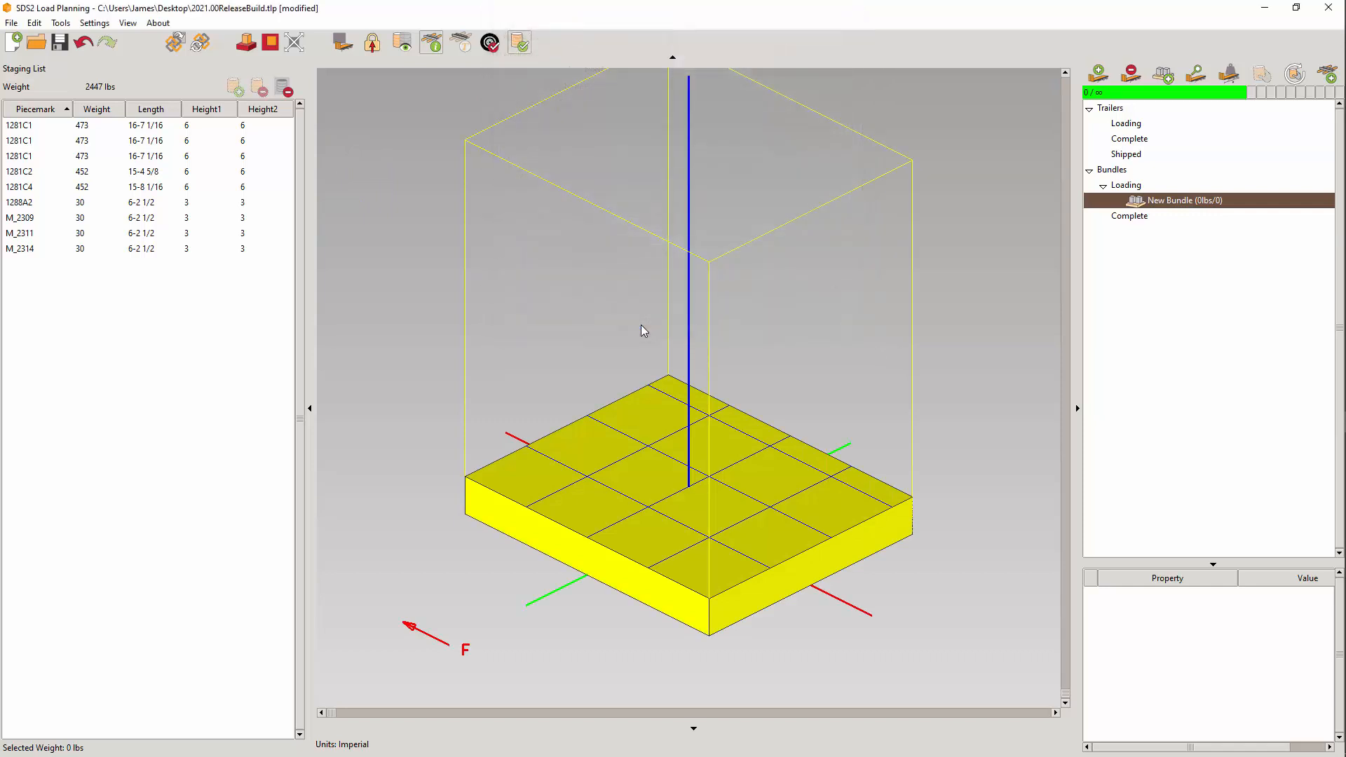
# Load two 1281C1 columns from the staging list onto the new bundle
pyautogui.doubleClick(63, 127)
pyautogui.click(725, 391)
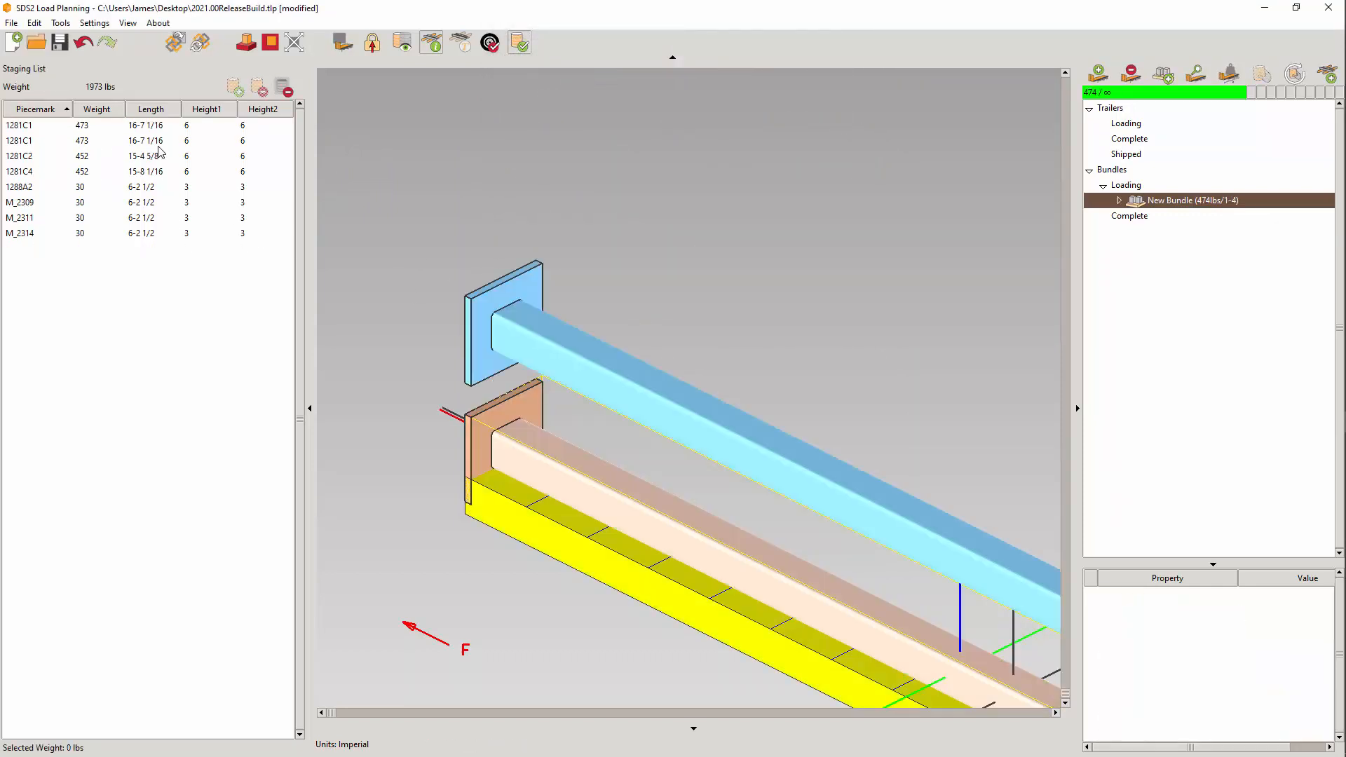
pyautogui.click(568, 348)
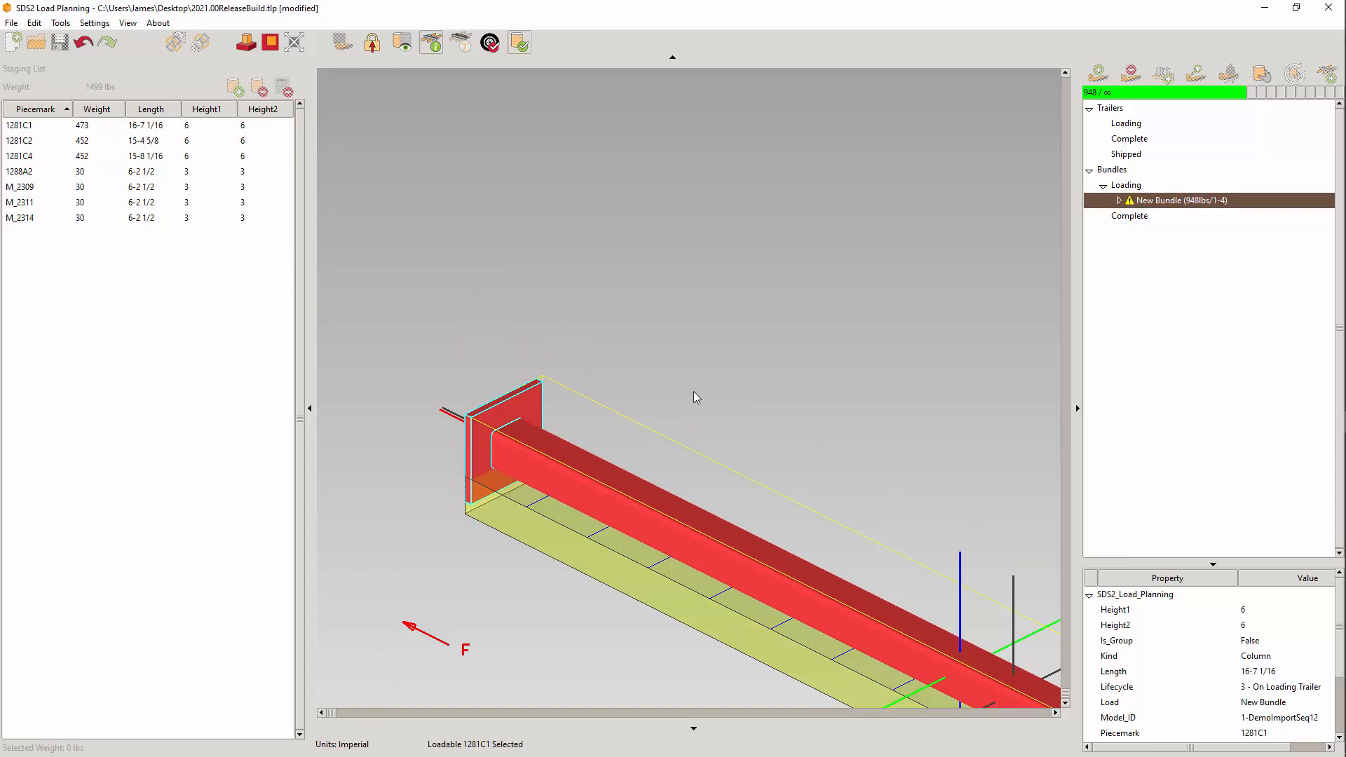
# Move the second 1281C1 column beside the first one in plan view so that they no longer overlap
pyautogui.press('t')
pyautogui.click(613, 393)
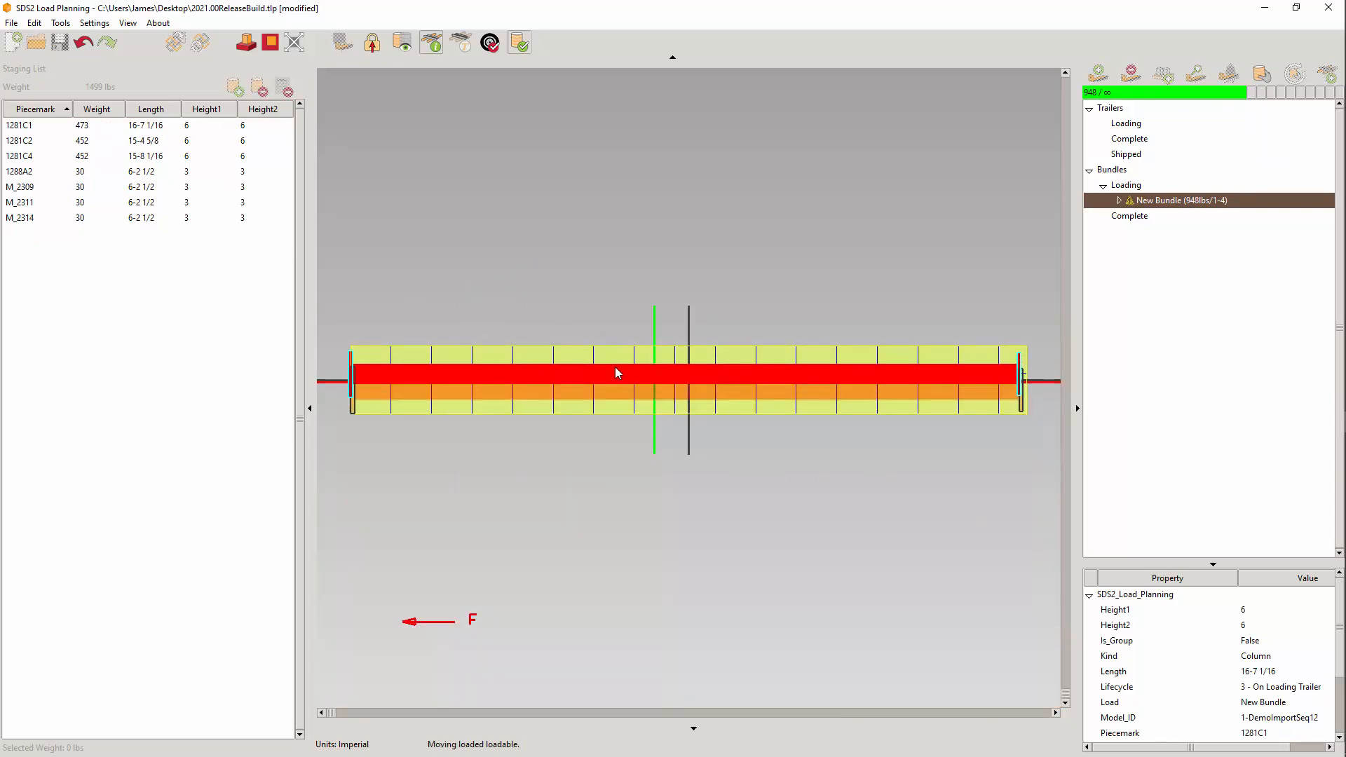
pyautogui.click(625, 357)
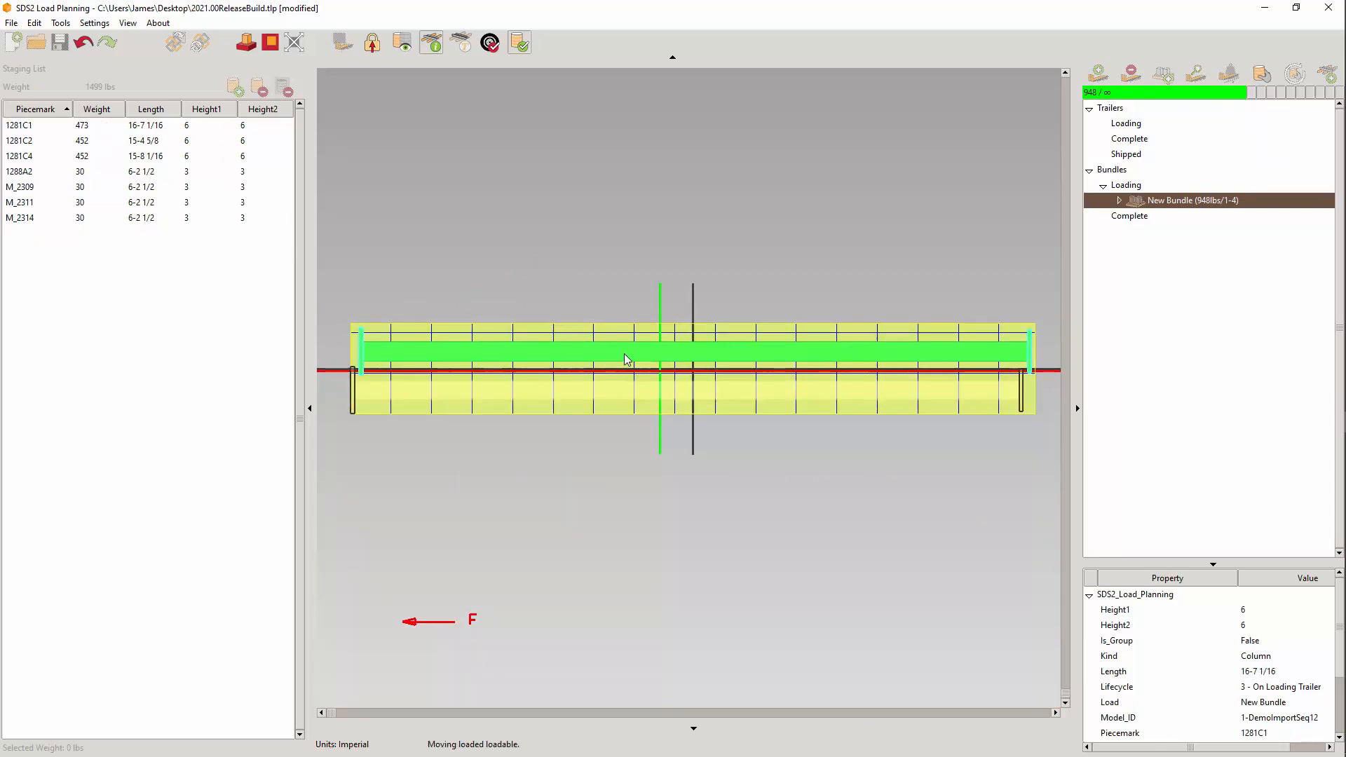
pyautogui.click(656, 262)
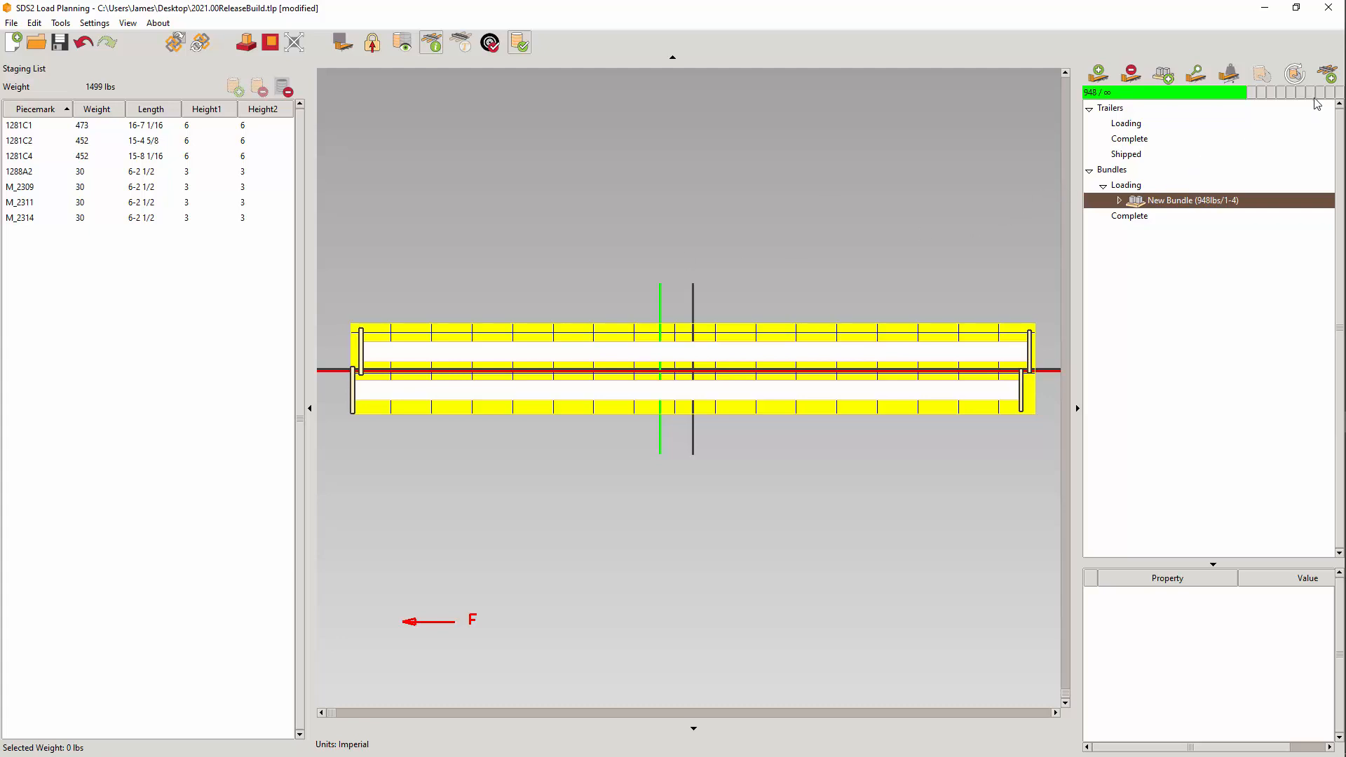
# Add a dunnage layer on top of the columns in the bundle, between their end plates
pyautogui.click(1330, 77)
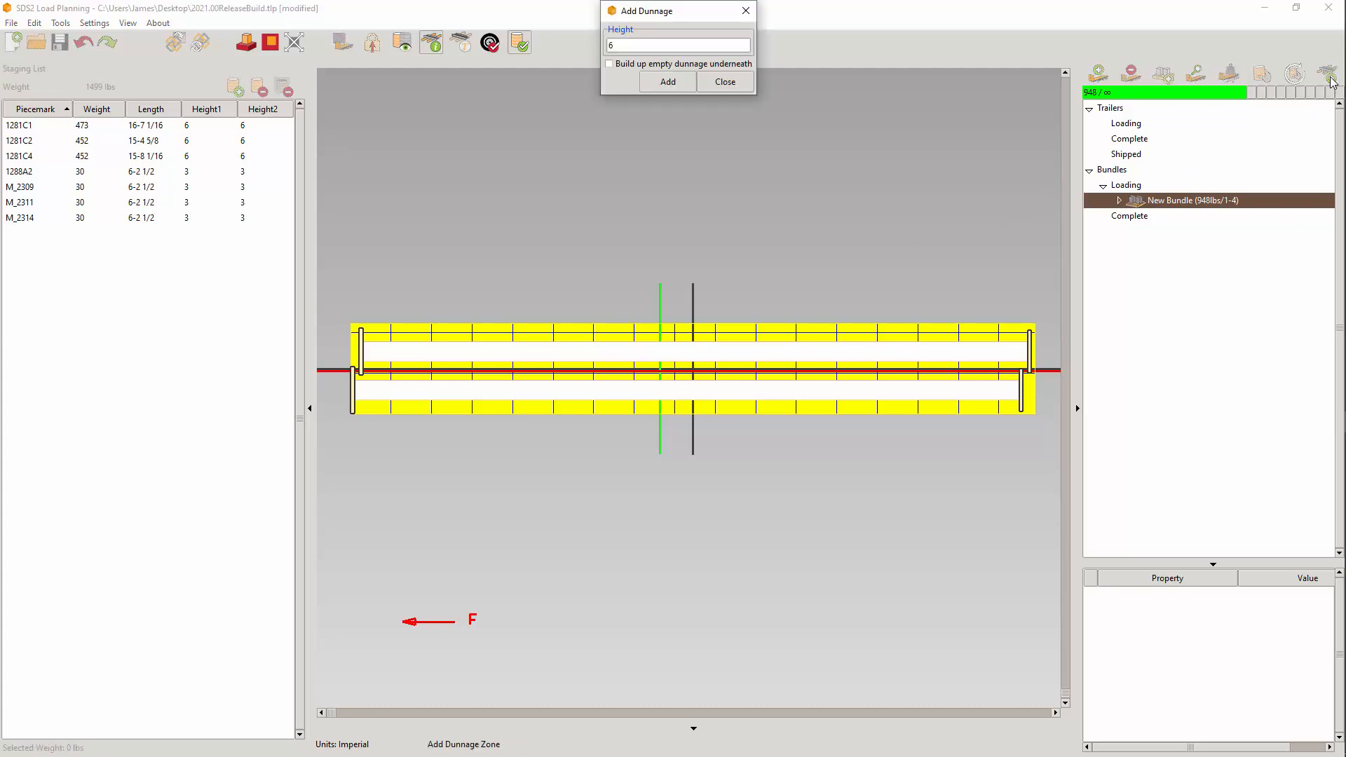
pyautogui.click(668, 83)
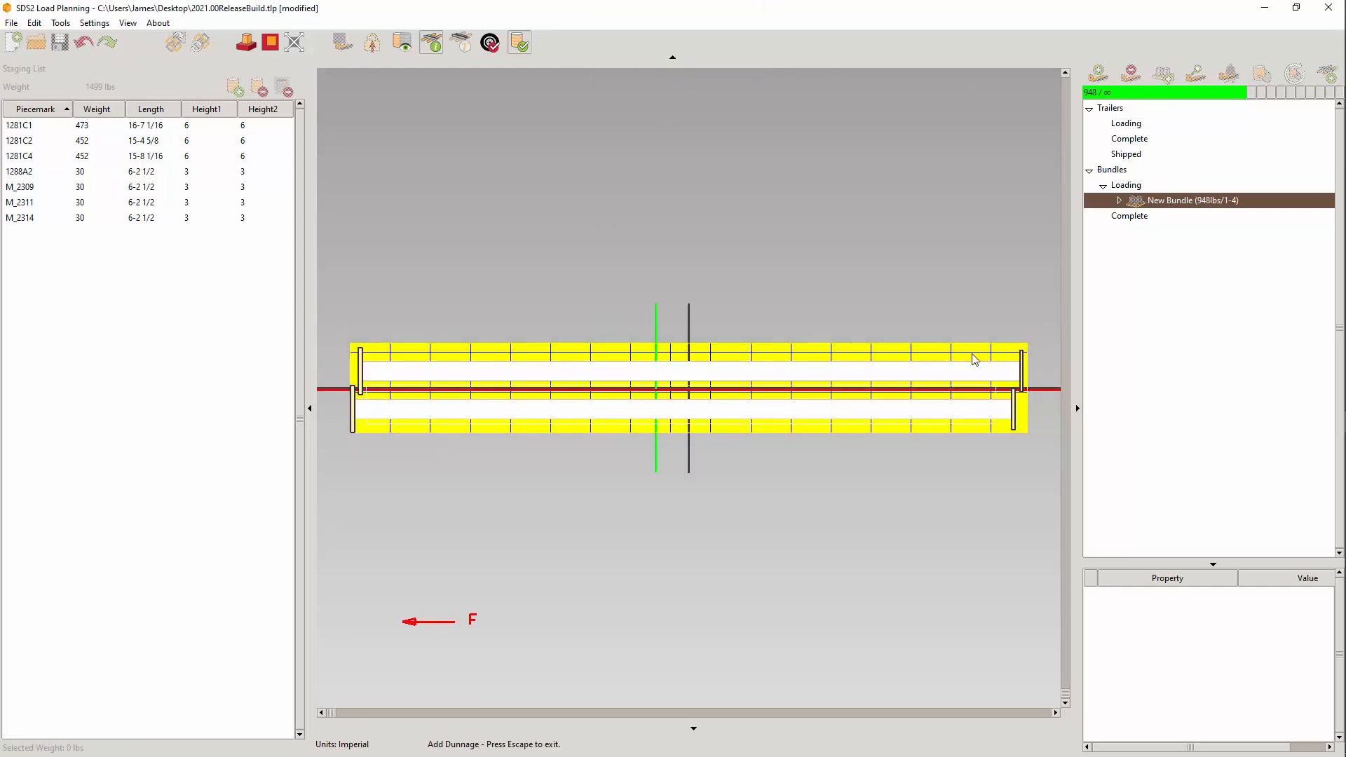
pyautogui.click(725, 411)
pyautogui.click(724, 81)
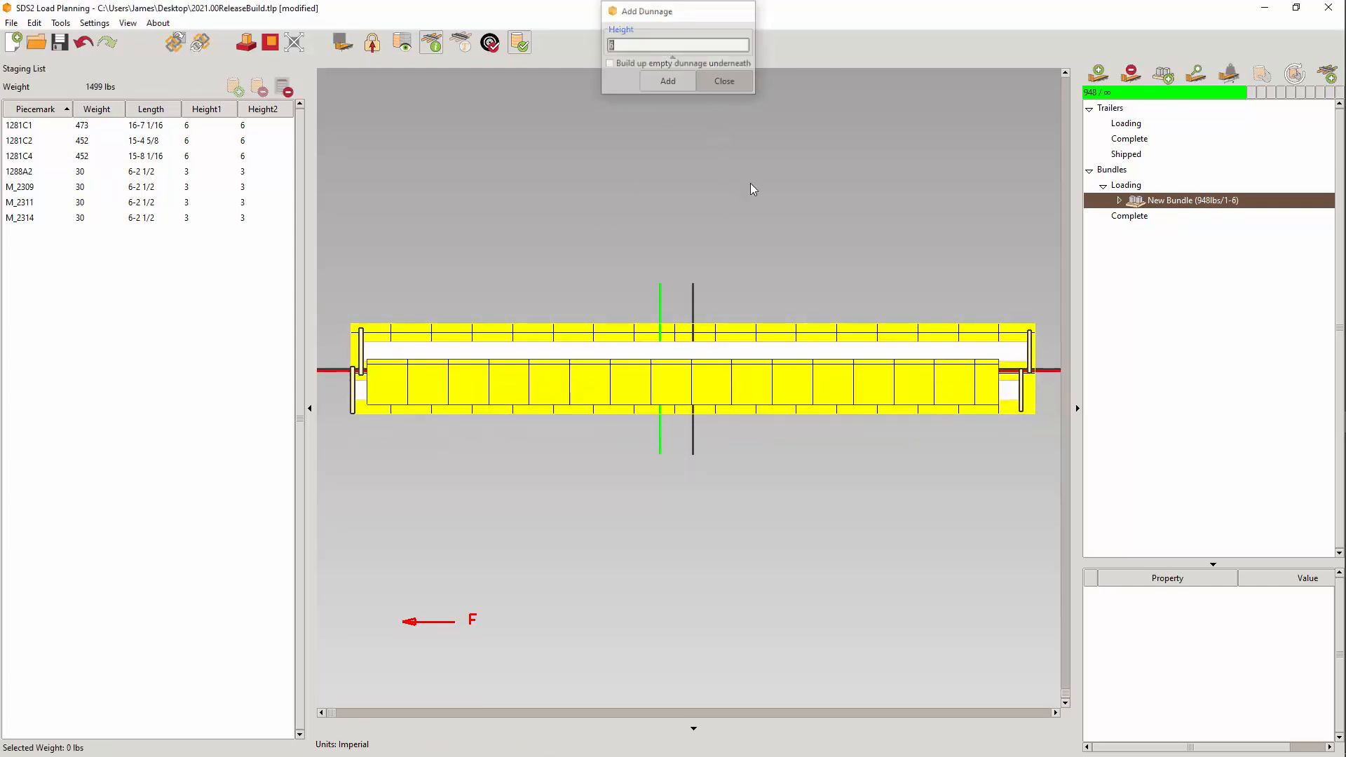
# Isolate the upper dunnage layer and load the remaining 1281C1 column onto it, shifted toward the bundle's rear
pyautogui.doubleClick(705, 375)
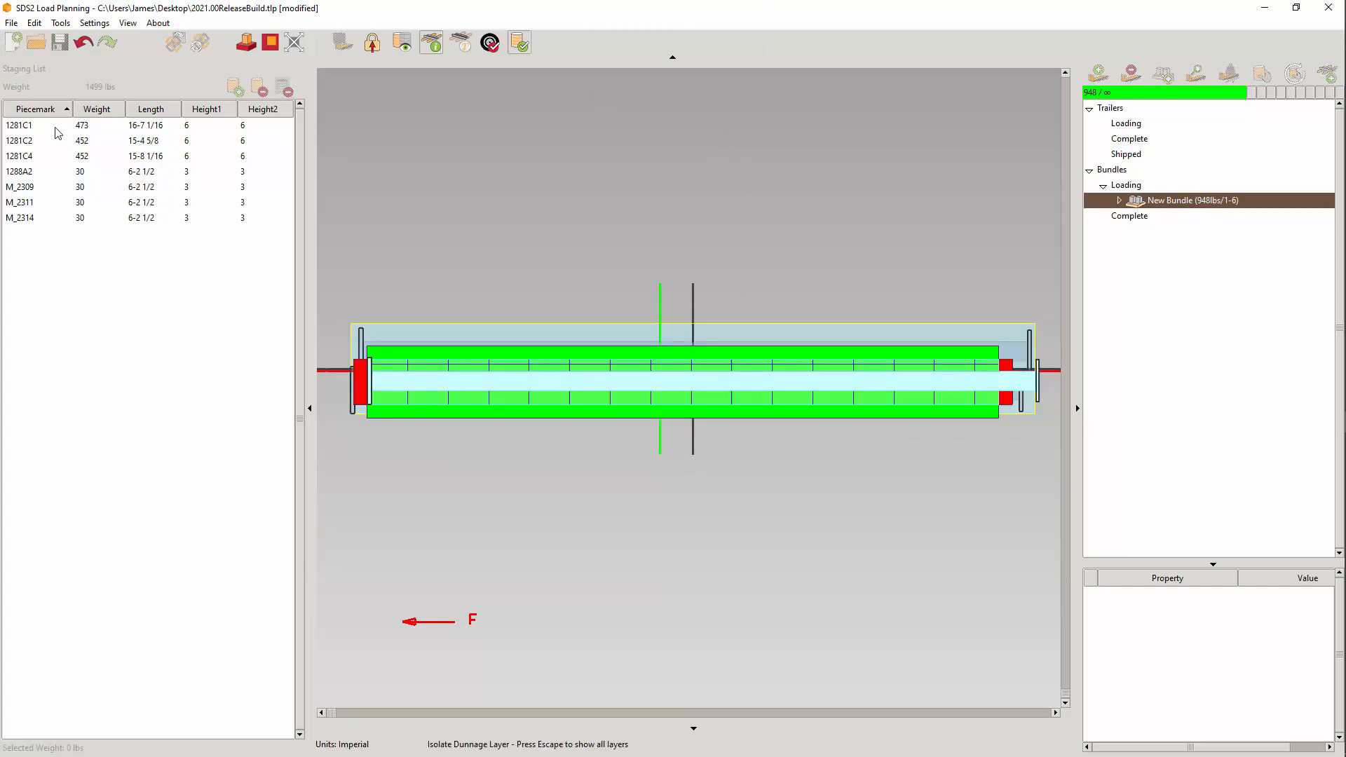
pyautogui.moveTo(58, 133); pyautogui.dragTo(729, 263)
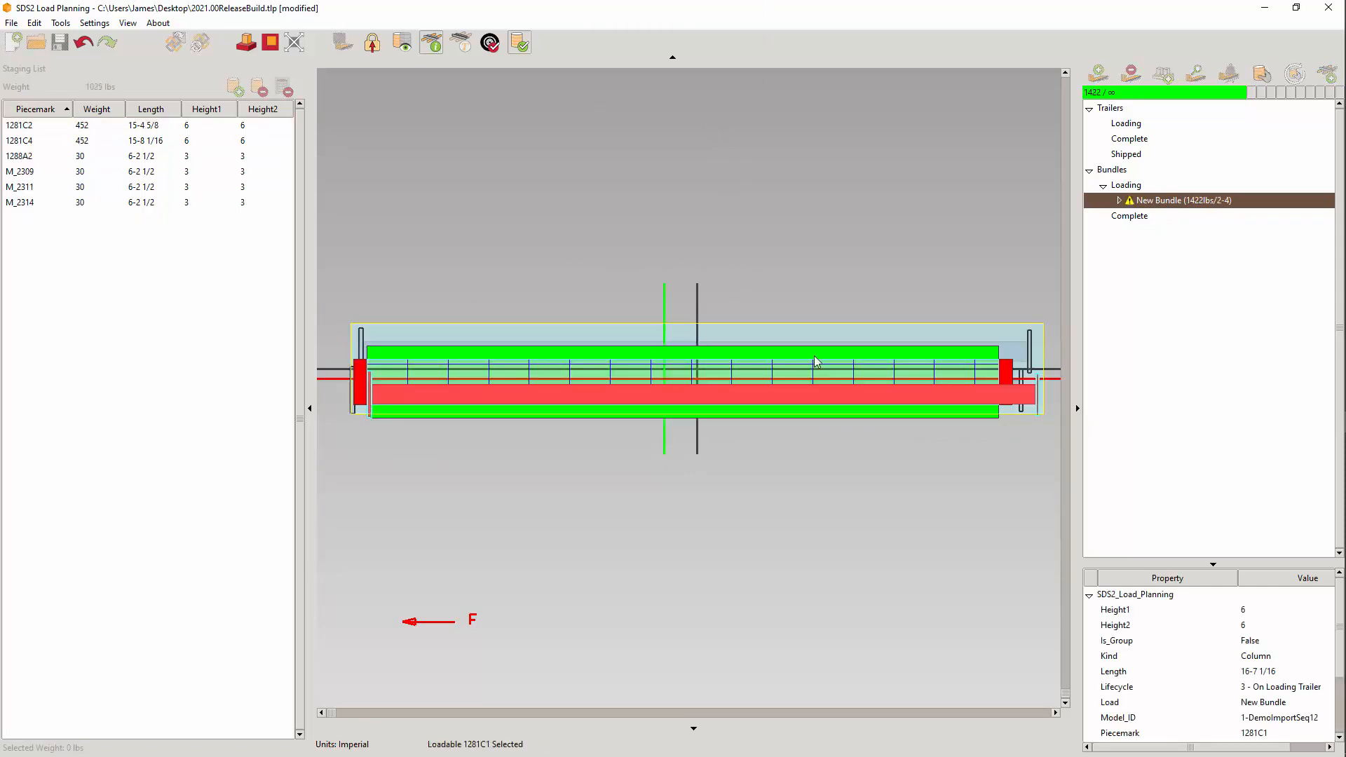
pyautogui.moveTo(794, 393)
pyautogui.mouseDown()
pyautogui.moveTo(825, 380)
pyautogui.moveTo(817, 390)
pyautogui.moveTo(799, 372)
pyautogui.mouseUp()
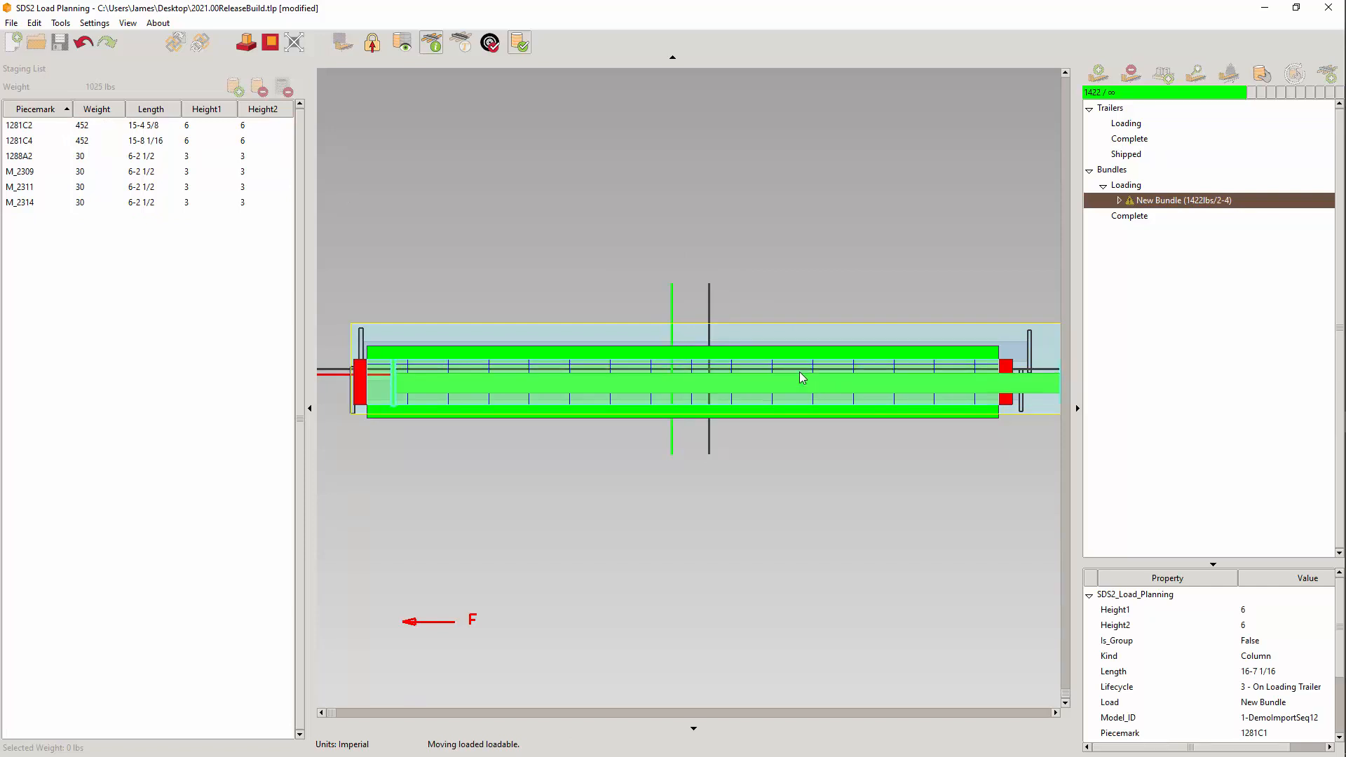
pyautogui.click(743, 232)
# Slide the upper 1281C1 column farther toward the rear so that it extends the bundle's length
pyautogui.scroll(-1, 610, 262)
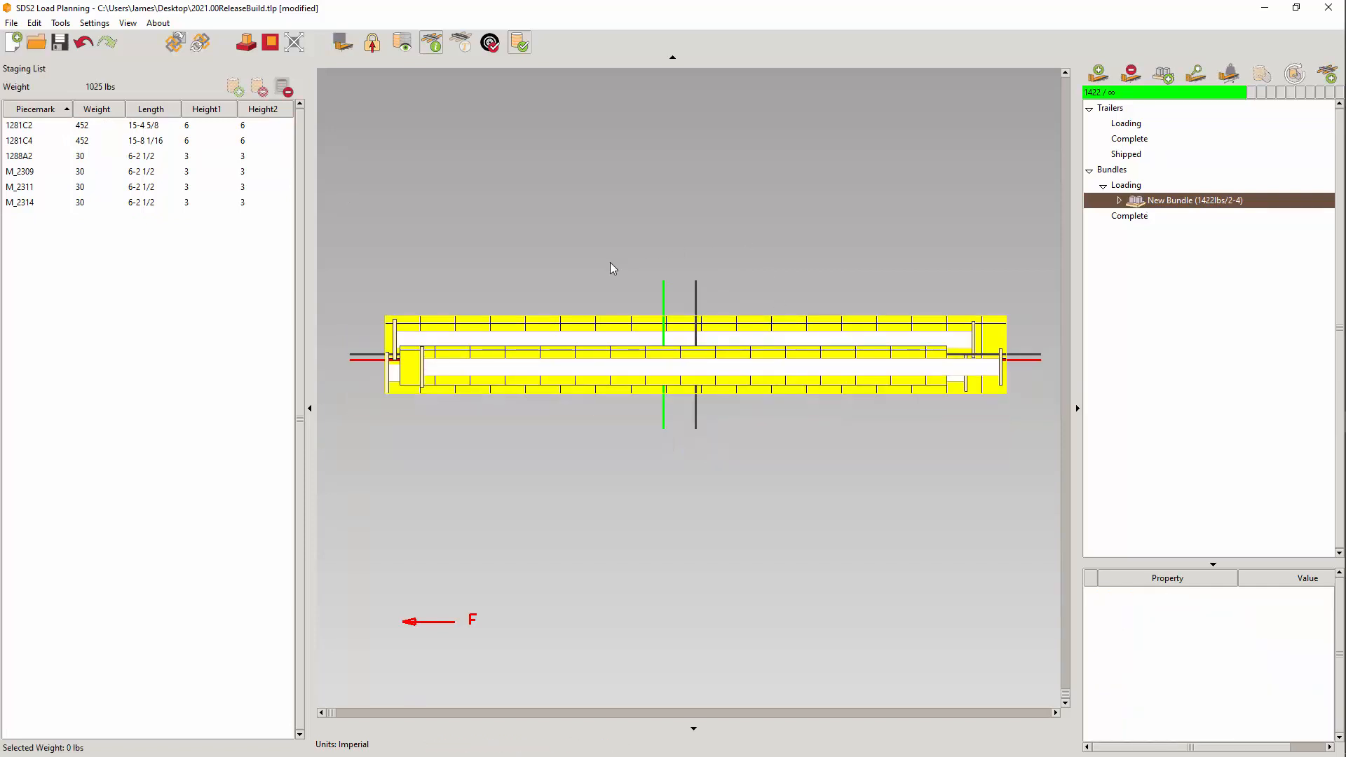
pyautogui.moveTo(924, 365)
pyautogui.mouseDown()
pyautogui.moveTo(958, 363)
pyautogui.moveTo(944, 369)
pyautogui.mouseUp()
pyautogui.click(806, 143)
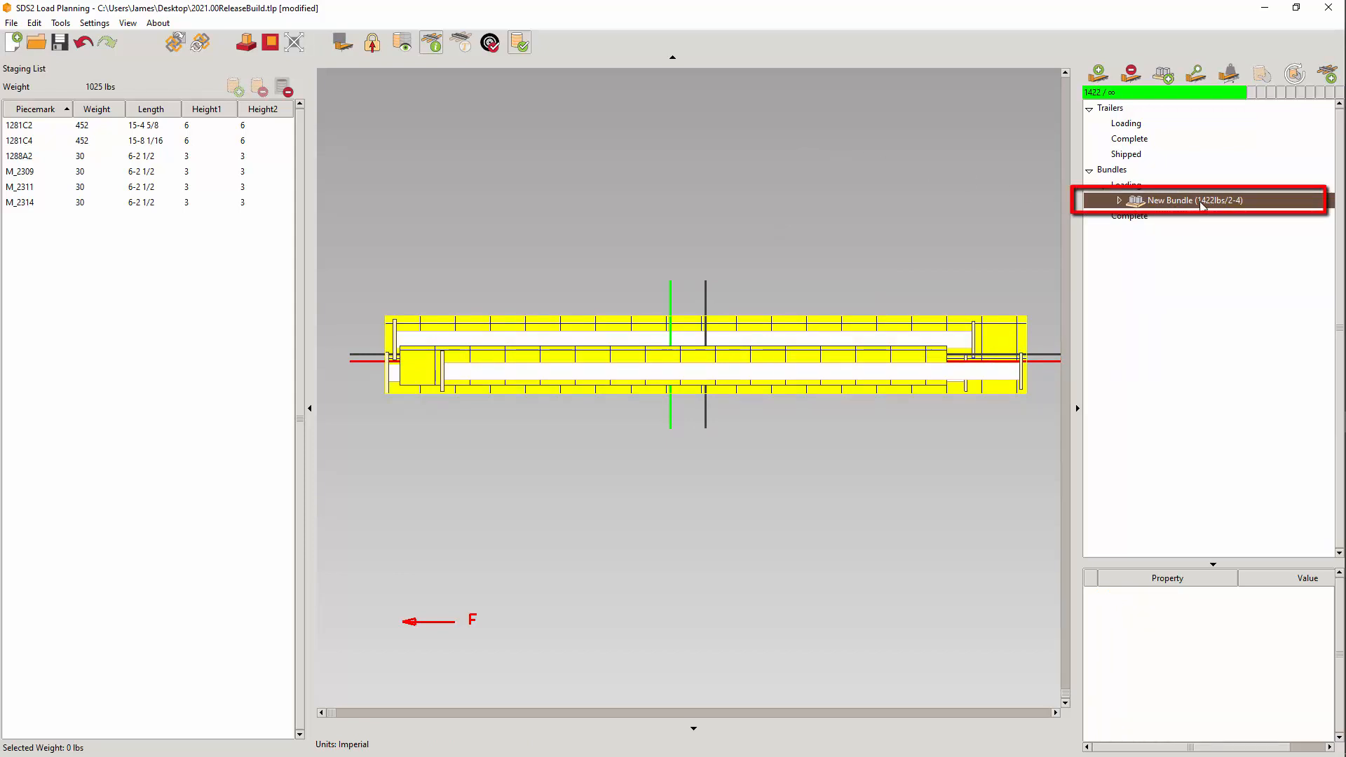
# Open the preferences, switch the units to Metric, and switch them back to System
pyautogui.click(94, 23)
pyautogui.click(135, 81)
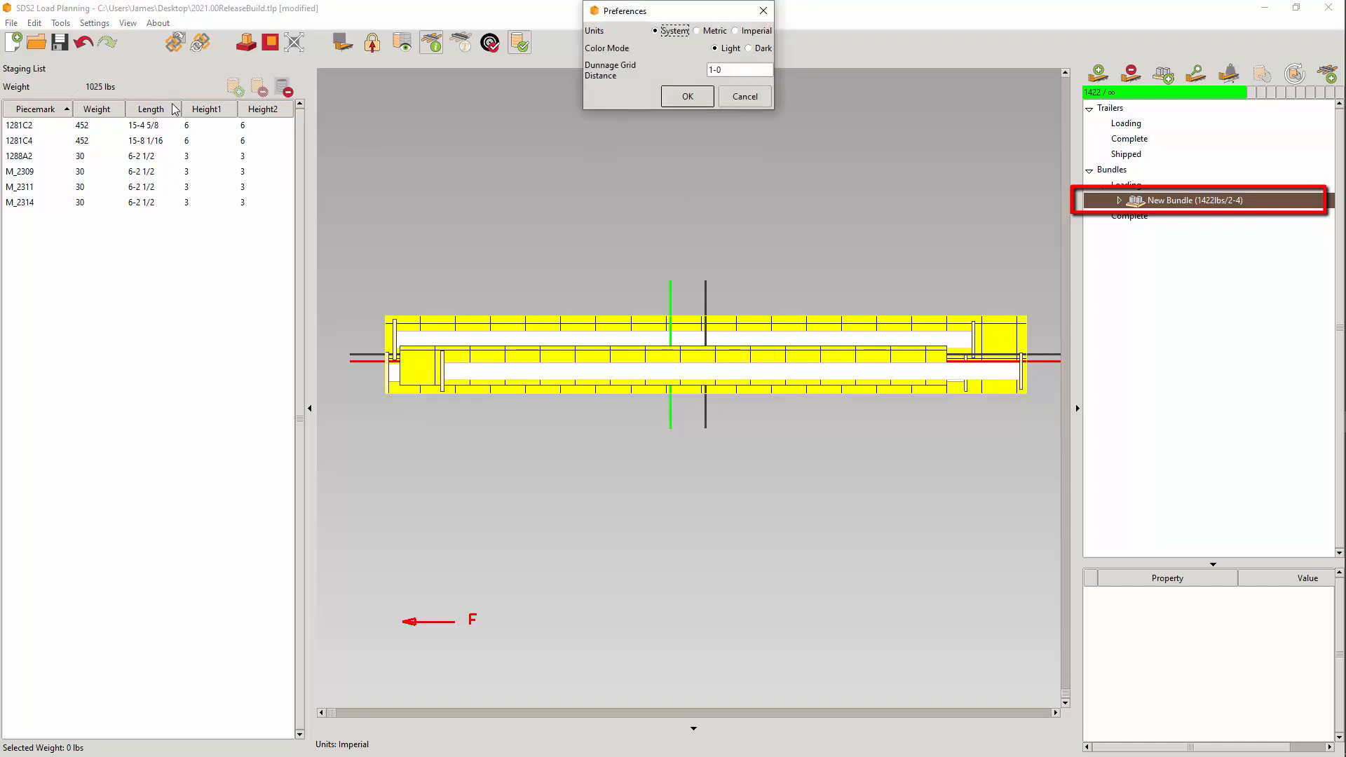
pyautogui.click(713, 31)
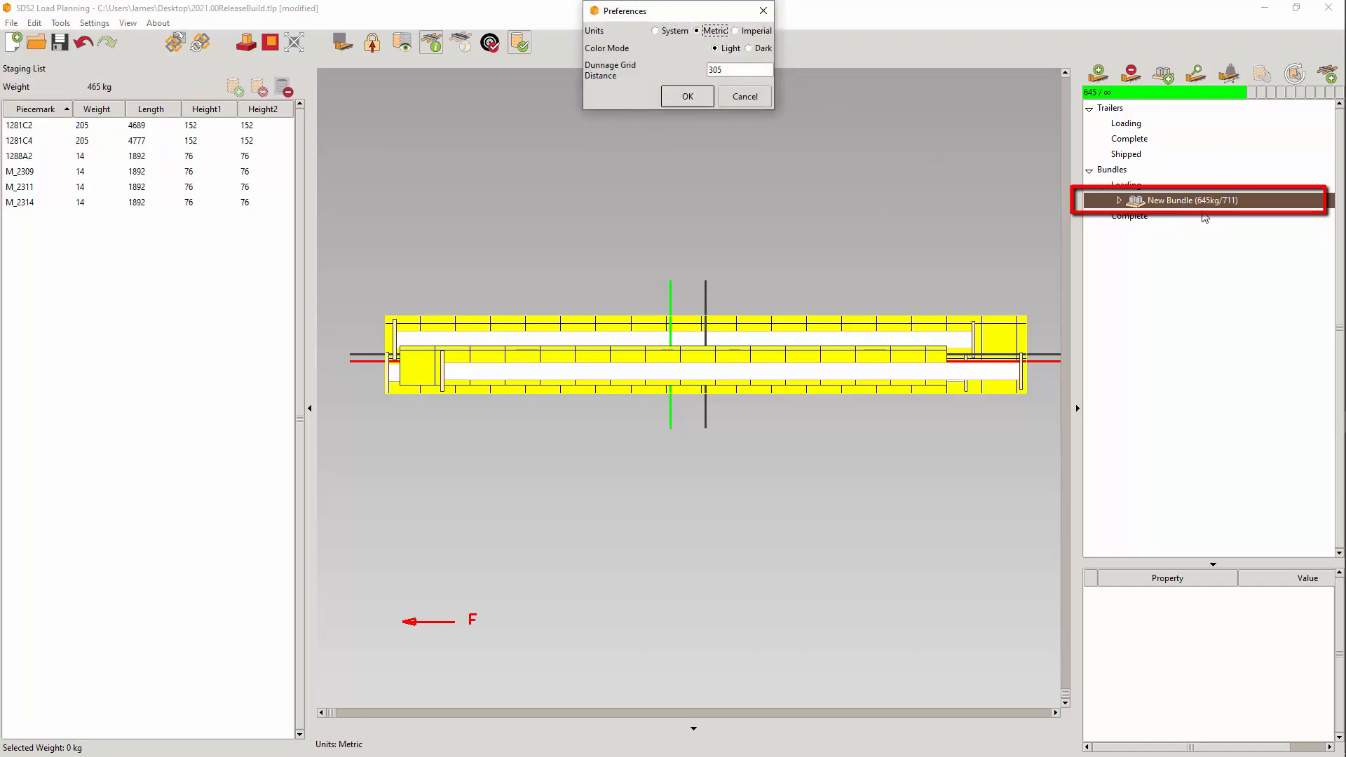
pyautogui.click(671, 31)
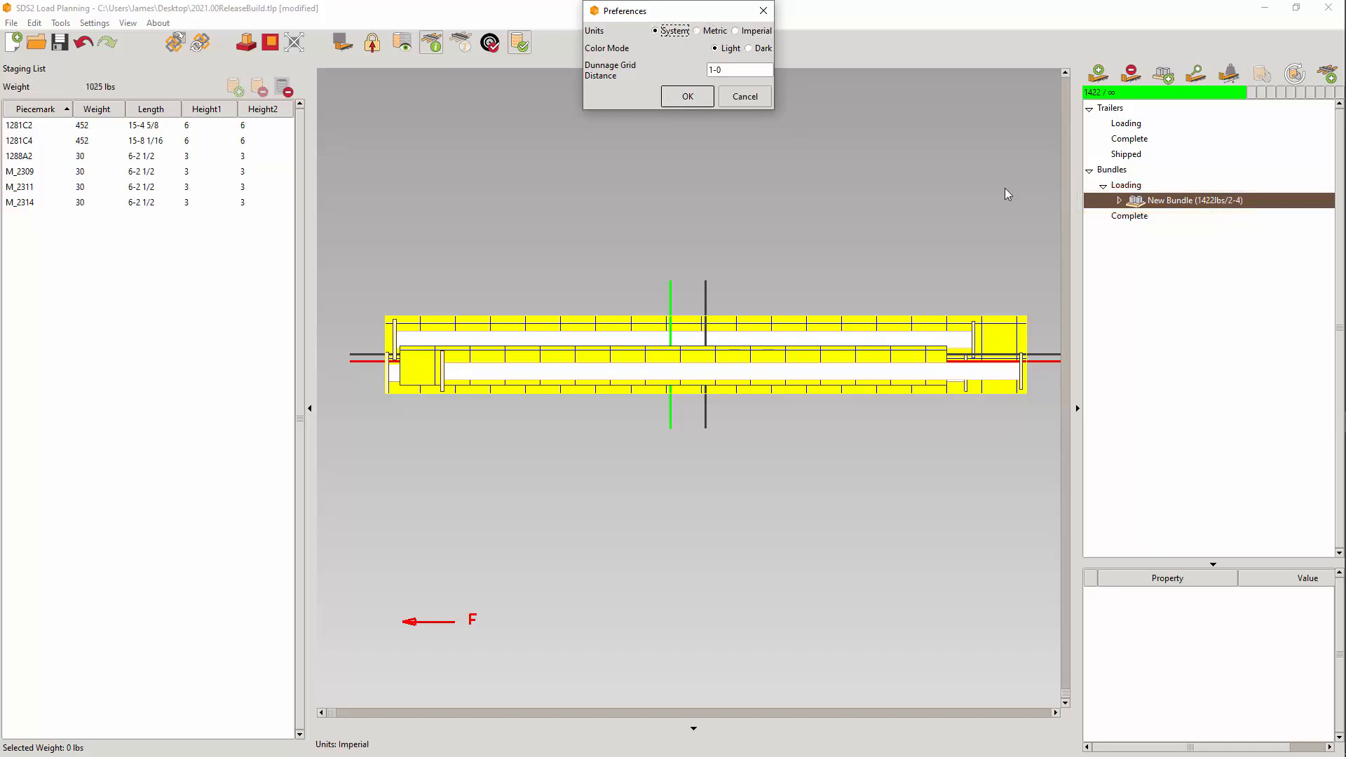
# Set the dunnage grid distance to 3 and apply the preferences
pyautogui.moveTo(735, 72); pyautogui.dragTo(689, 77)
pyautogui.write('3')
pyautogui.click(688, 96)
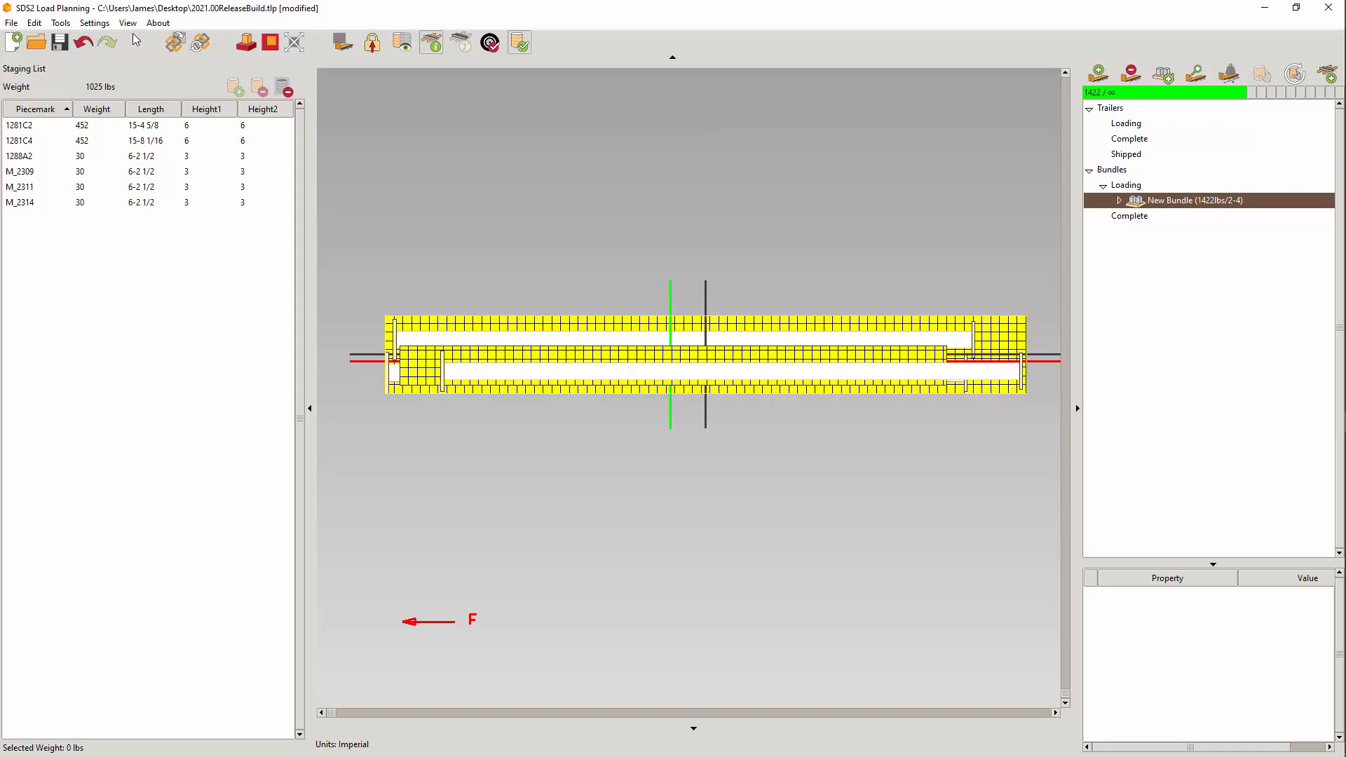
# Reopen the preferences and set the dunnage grid distance to 5-0
pyautogui.click(96, 24)
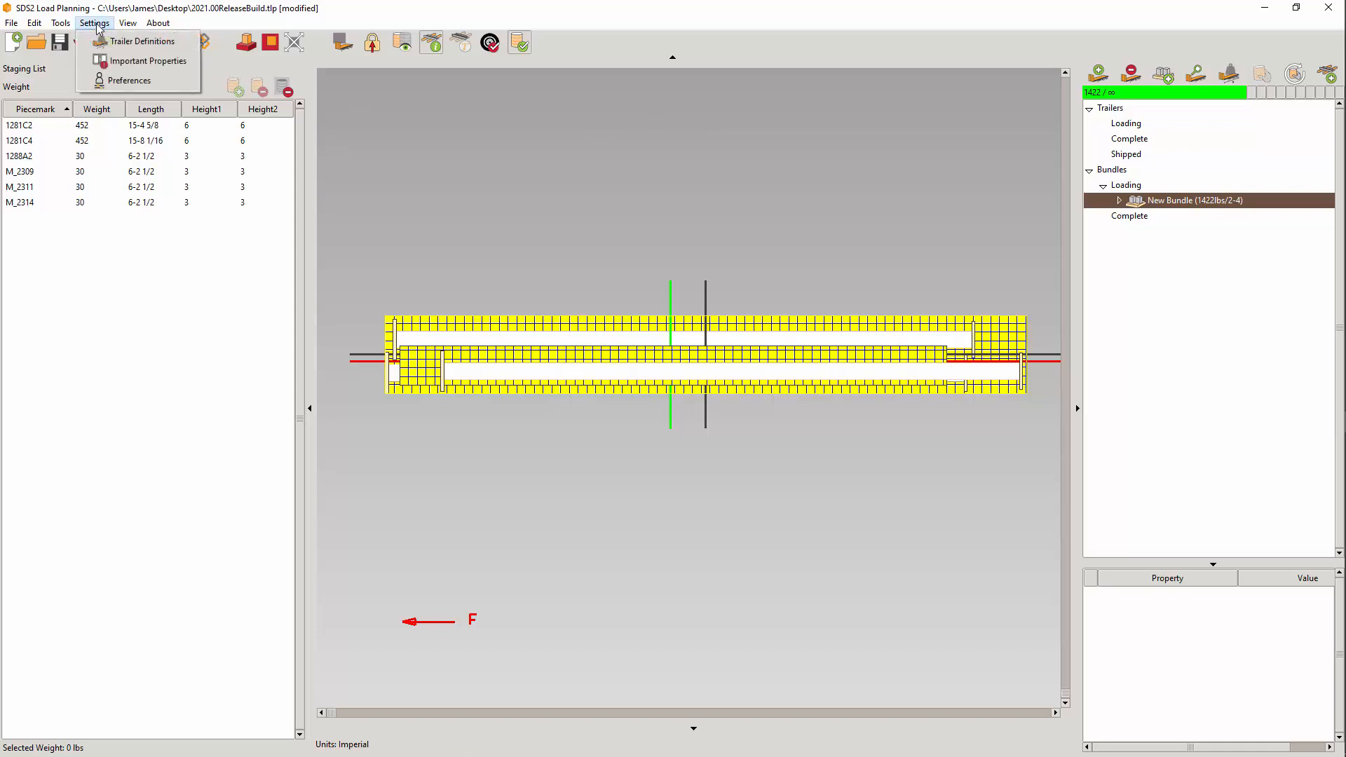
pyautogui.click(116, 81)
pyautogui.doubleClick(736, 74)
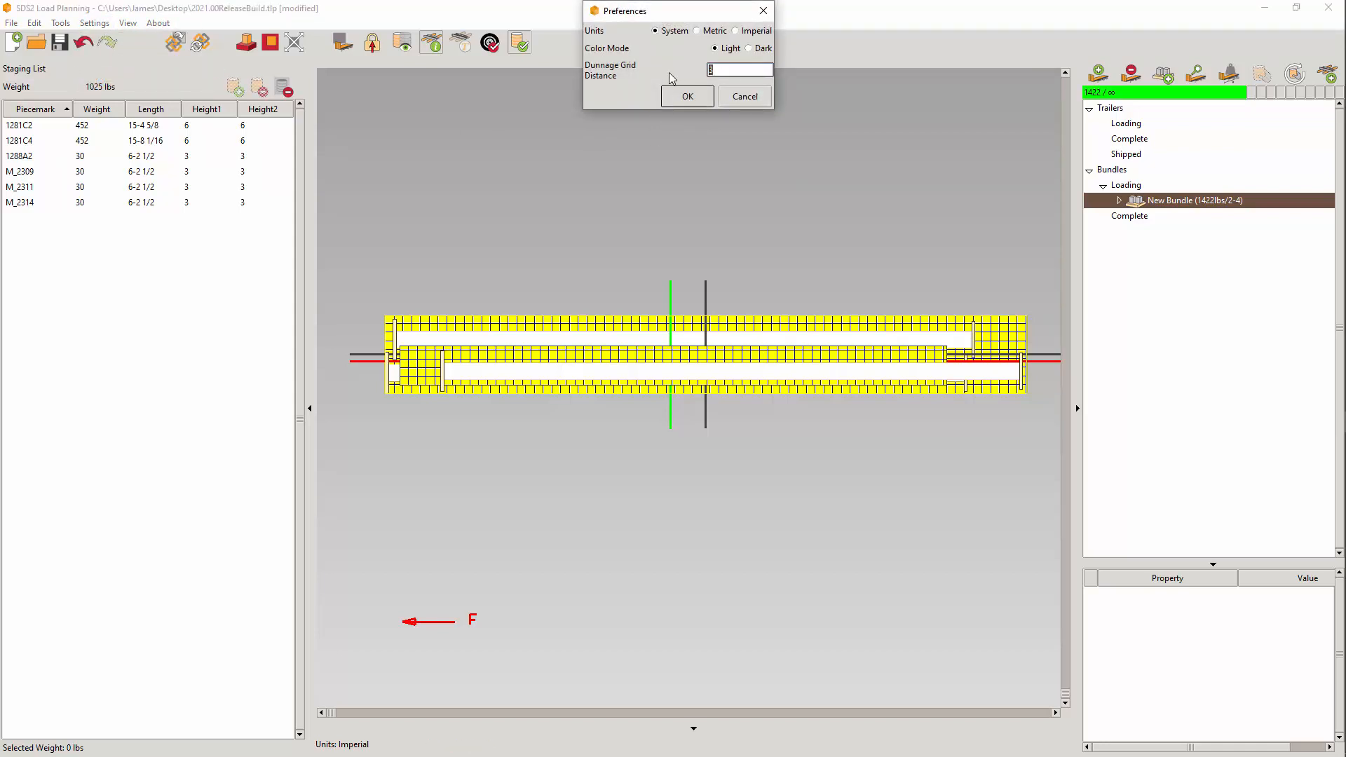
pyautogui.write('5-0')
pyautogui.click(693, 98)
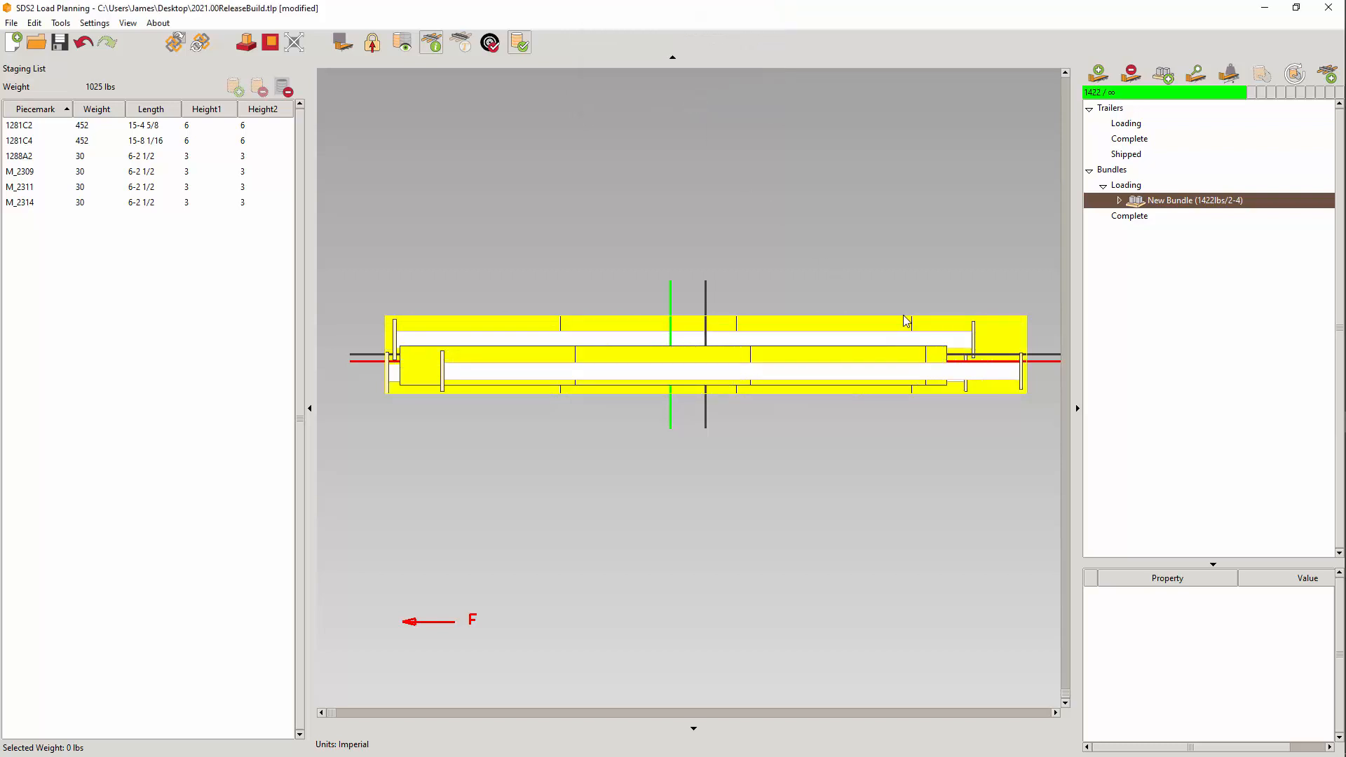
# Move the upper 1281C1 column still farther past the rear ends of the two lower columns
pyautogui.click(892, 371)
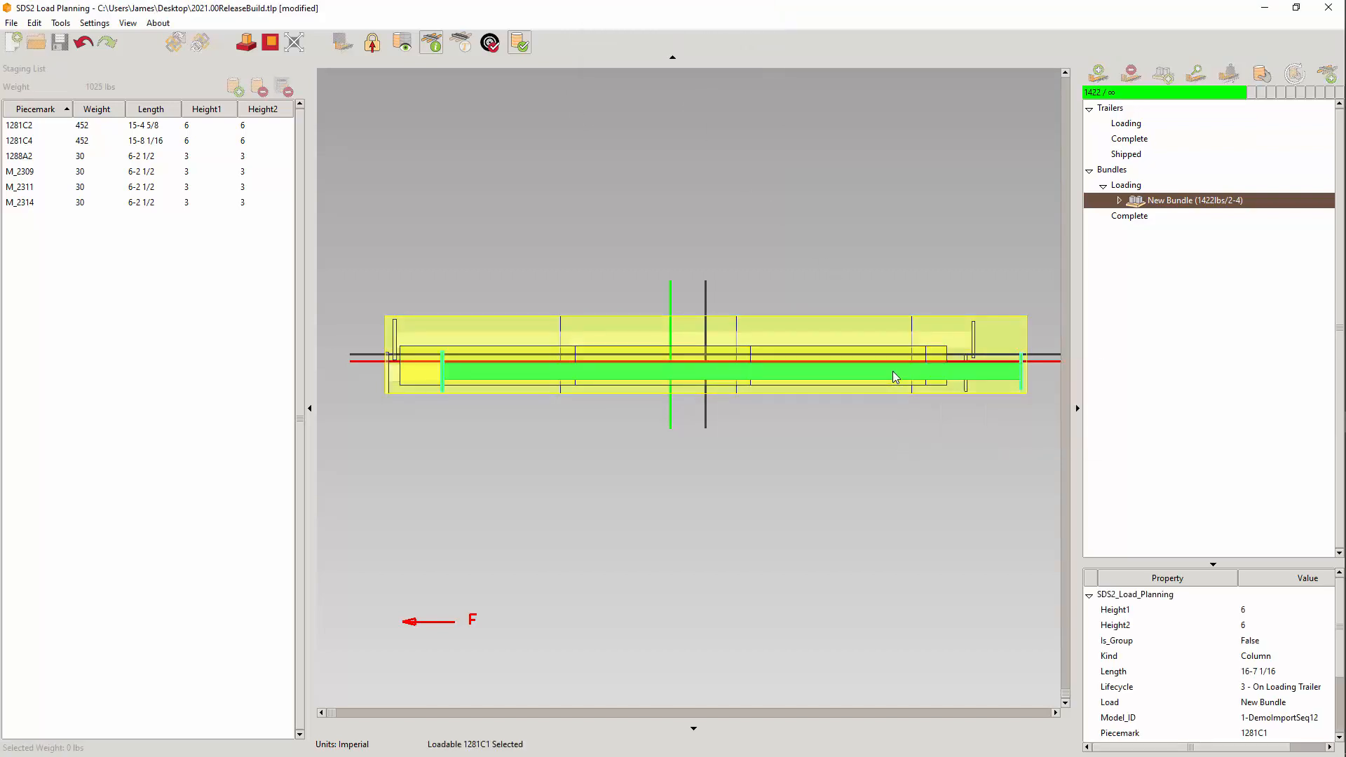
pyautogui.scroll(-2, 653, 249)
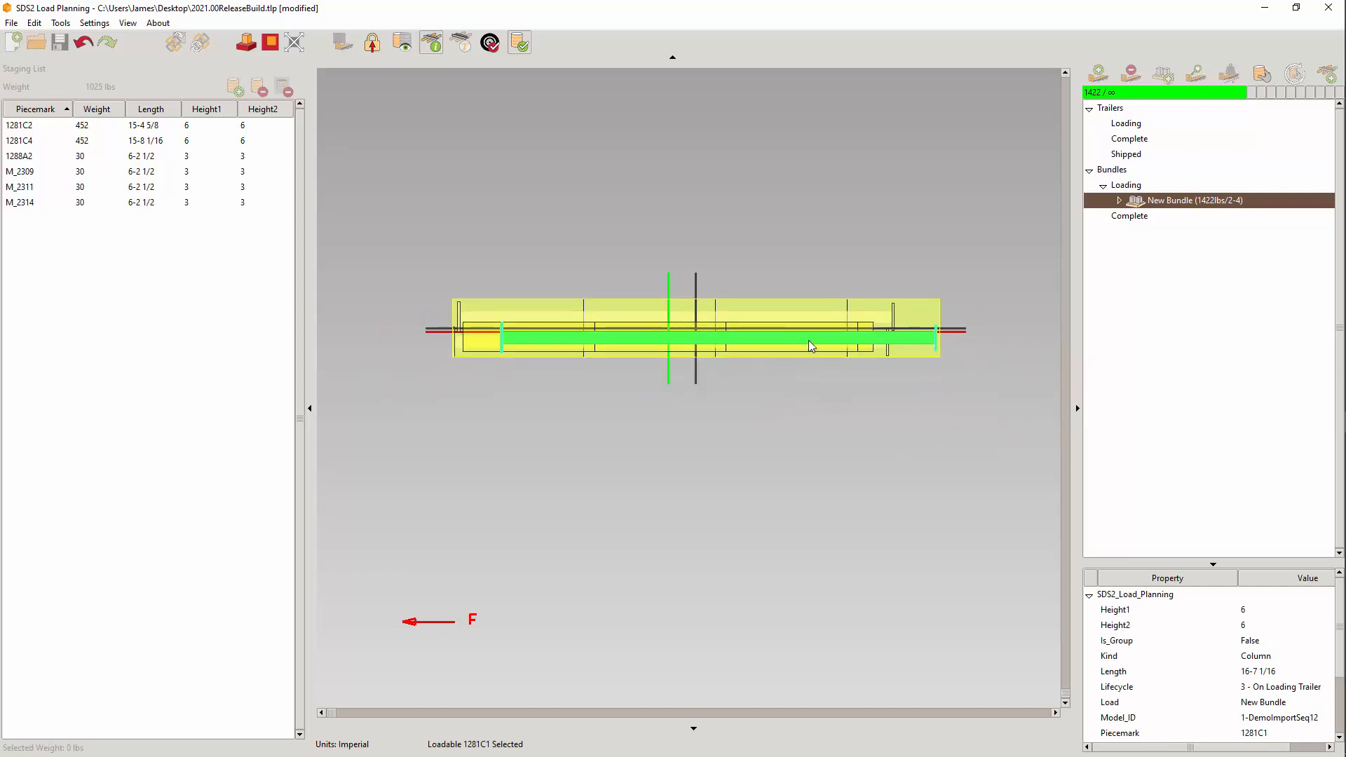
pyautogui.moveTo(808, 341); pyautogui.dragTo(839, 338)
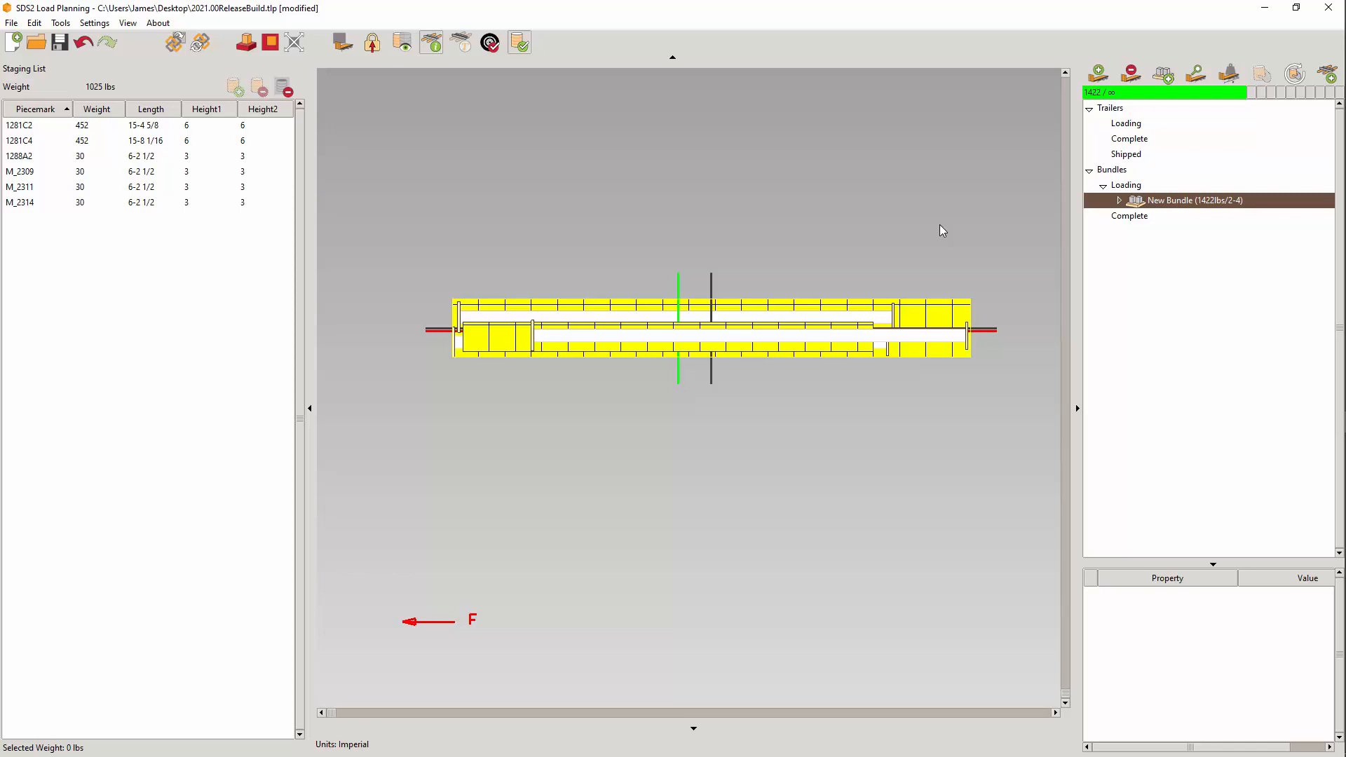
# Isolate the lower dunnage layer and try to shorten it from its rear end
pyautogui.doubleClick(942, 314)
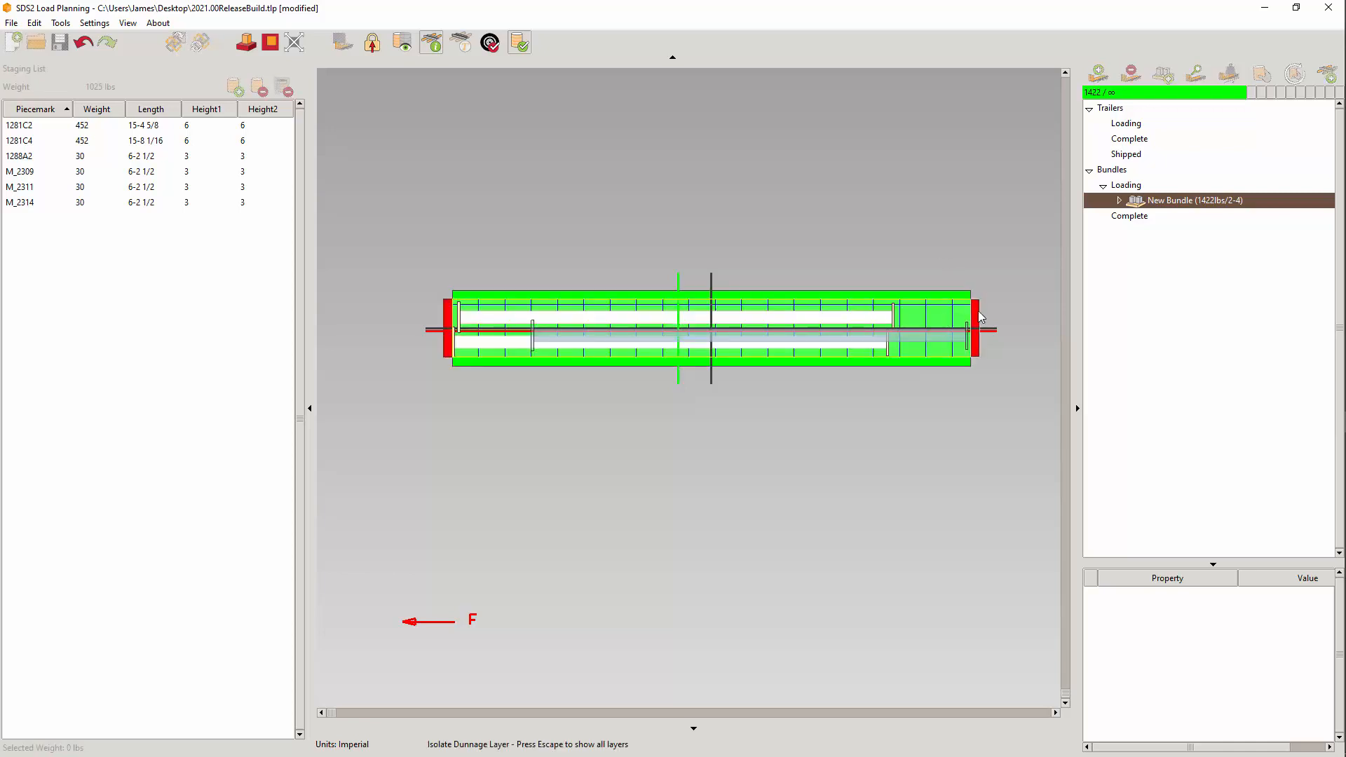
pyautogui.click(976, 319)
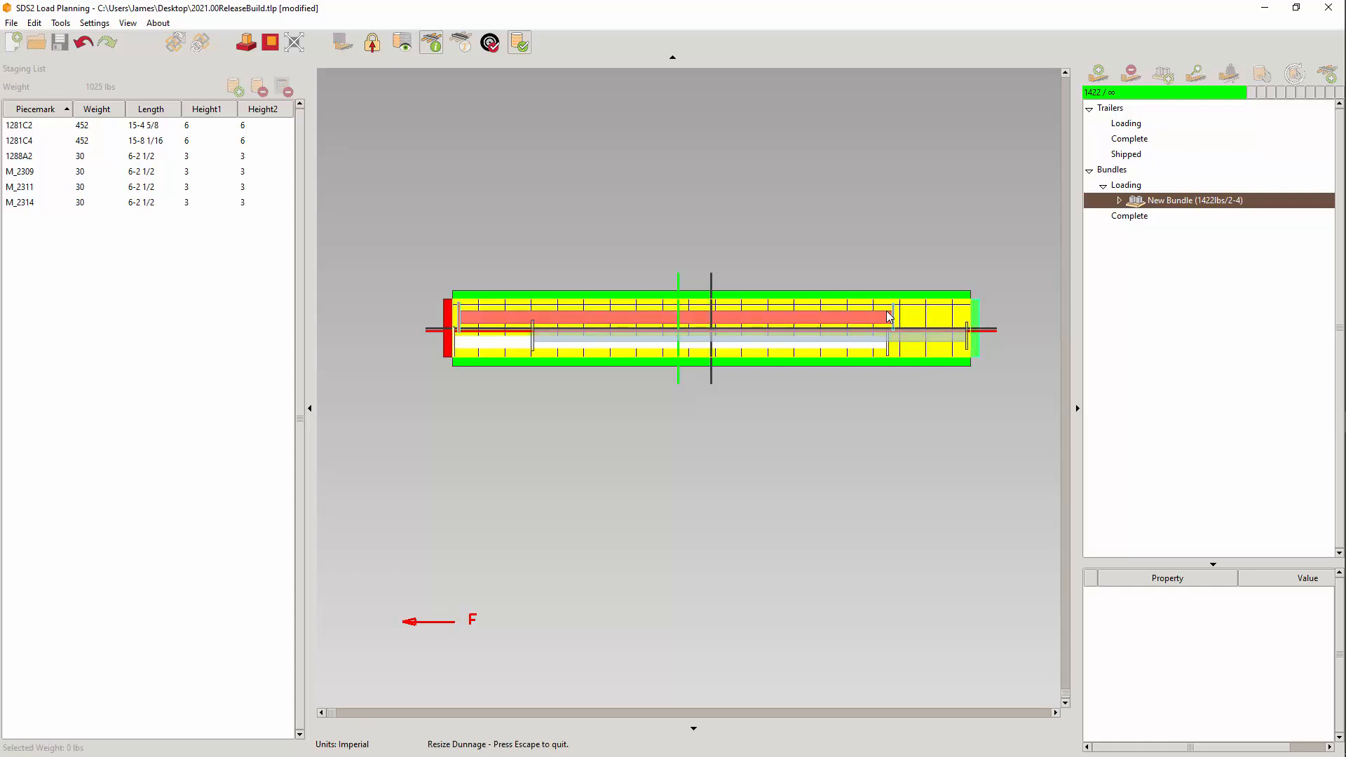
pyautogui.press('Escape')
pyautogui.press('Escape')
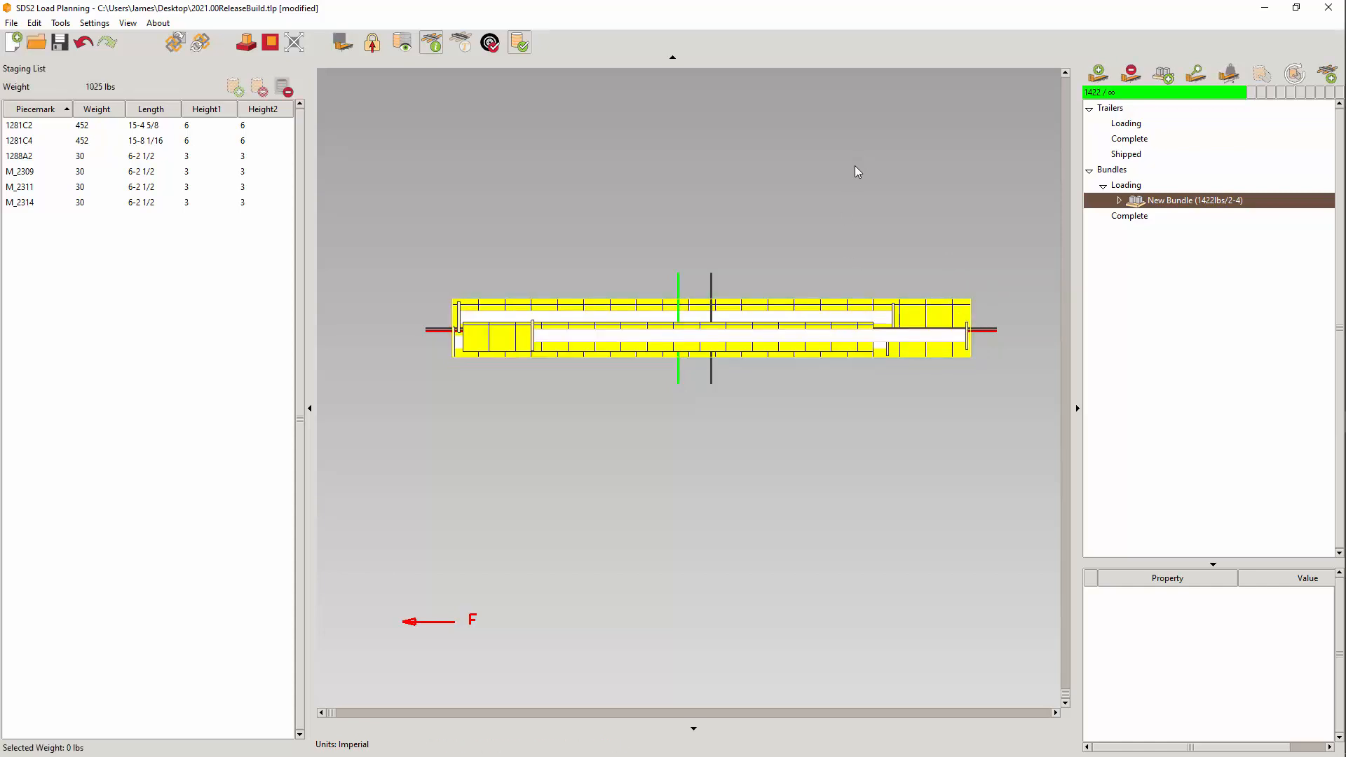
# Disable resizing by loadable location in the parameters of New Bundle and save them
pyautogui.rightClick(1234, 207)
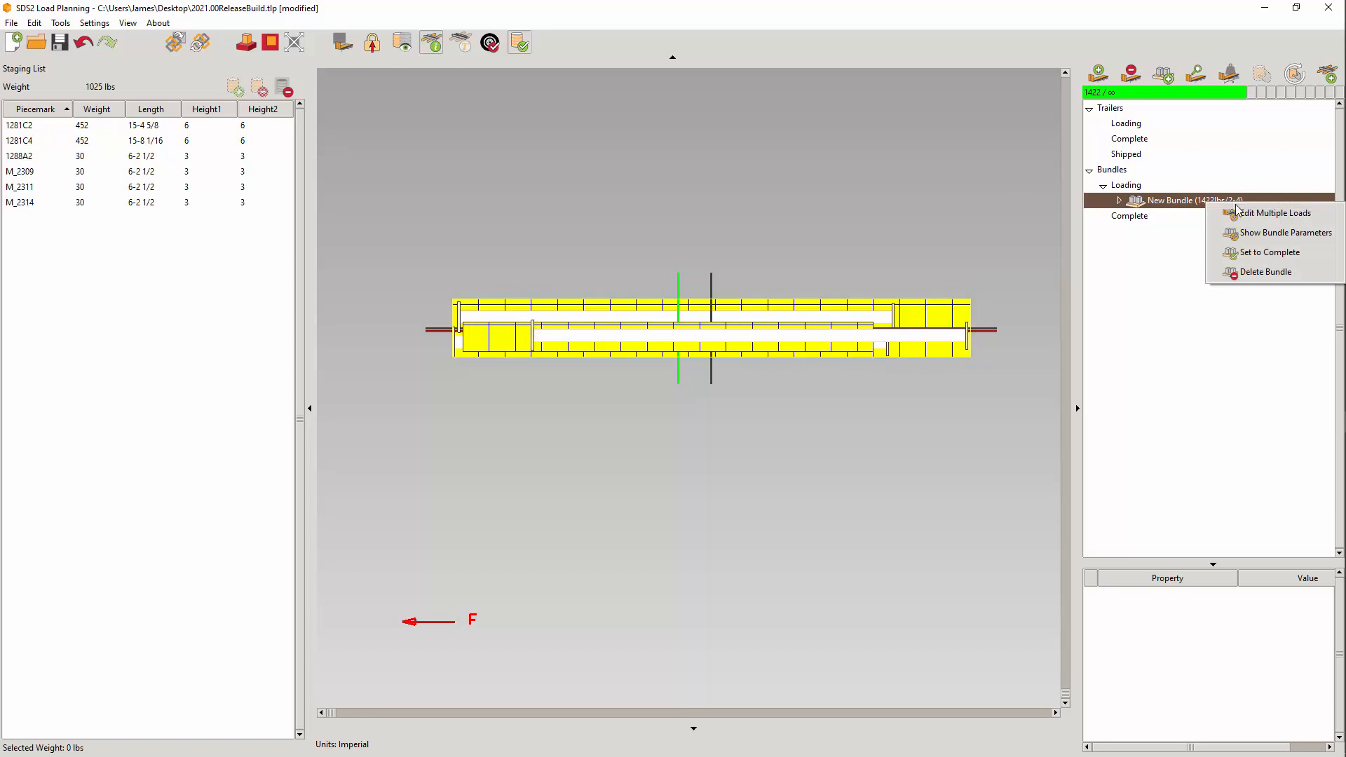
pyautogui.click(1265, 235)
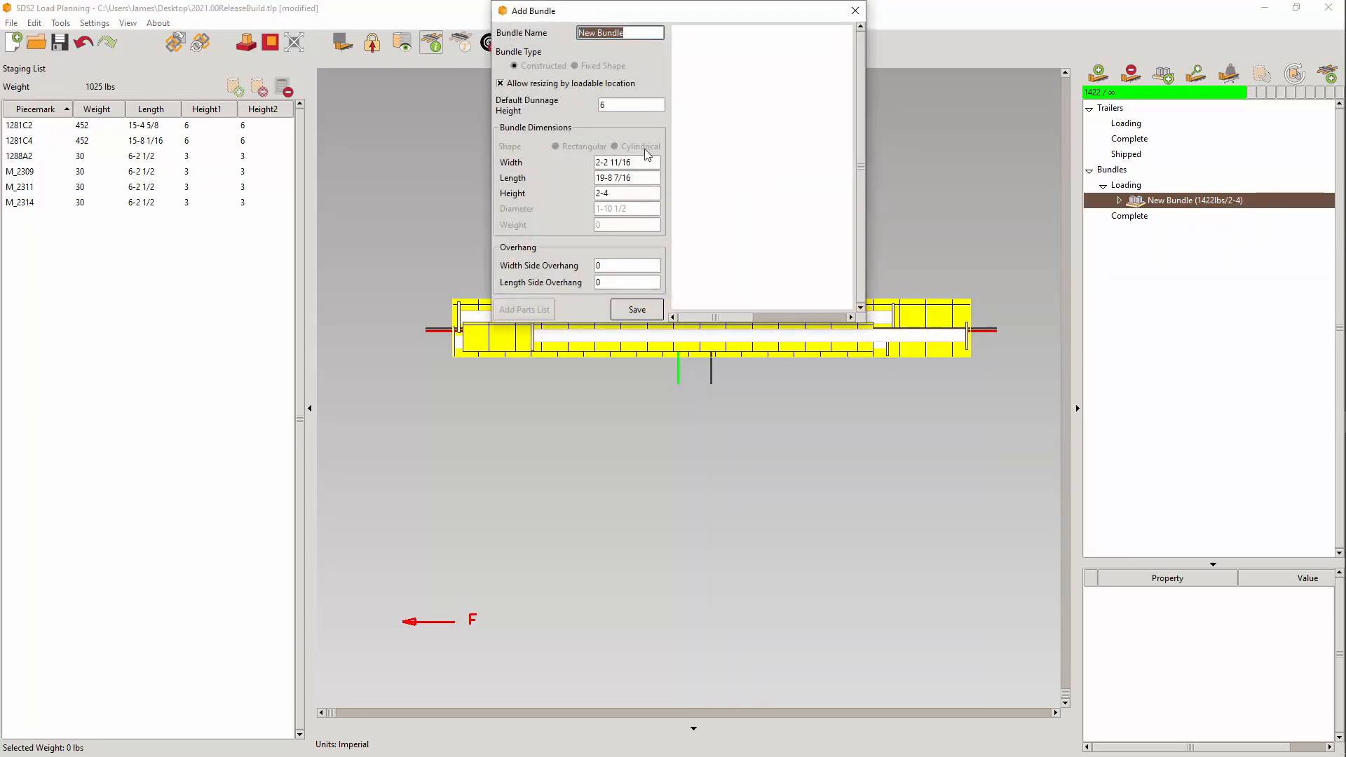
pyautogui.click(637, 309)
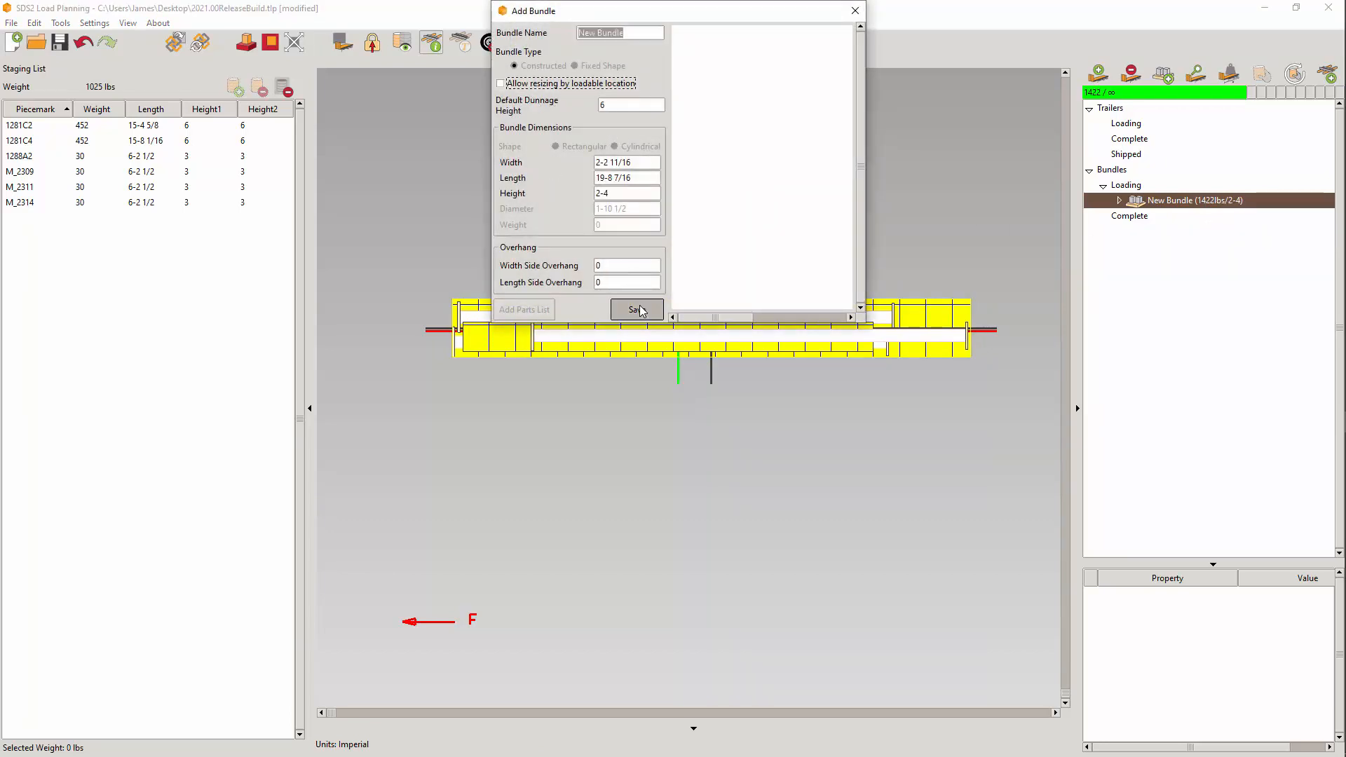
# Isolate the lower dunnage layer and pull its rear edge in to just behind the lower columns' end plates
pyautogui.doubleClick(975, 372)
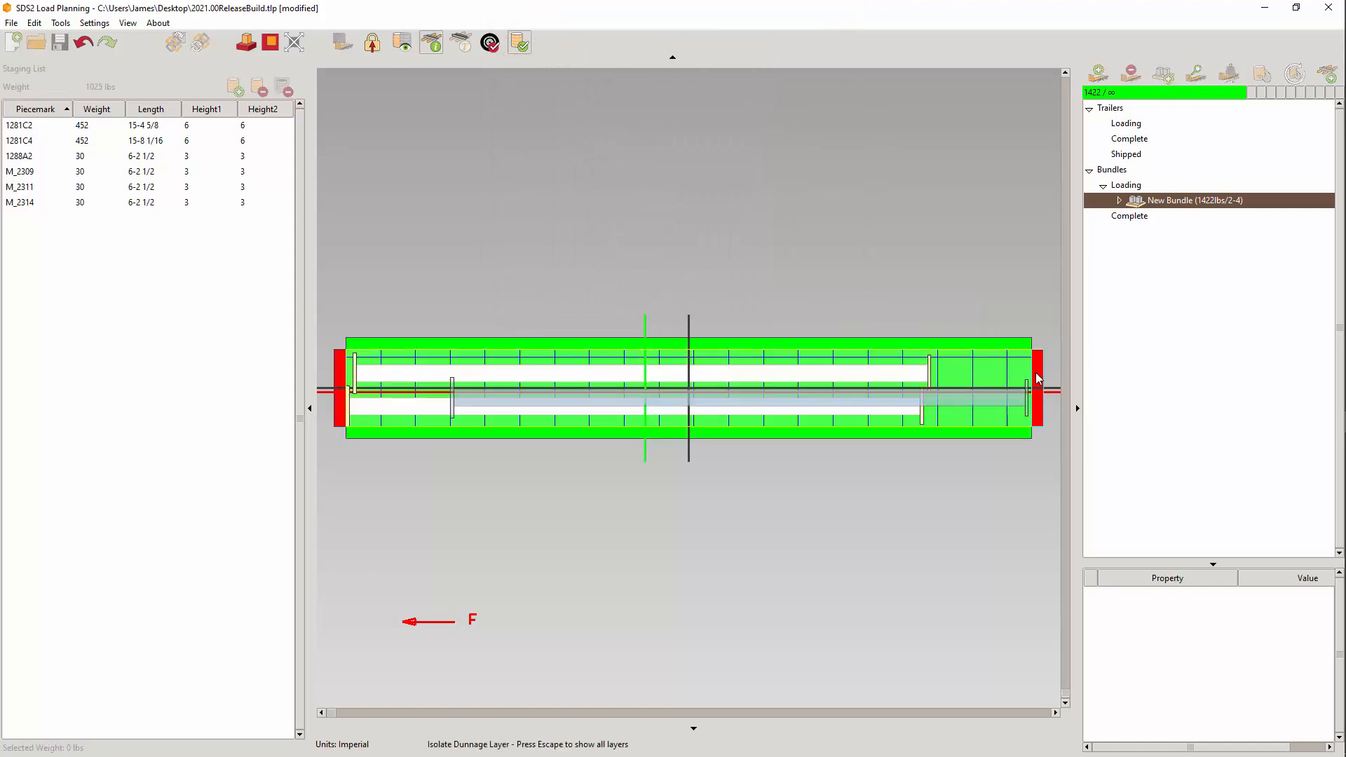
pyautogui.click(1036, 374)
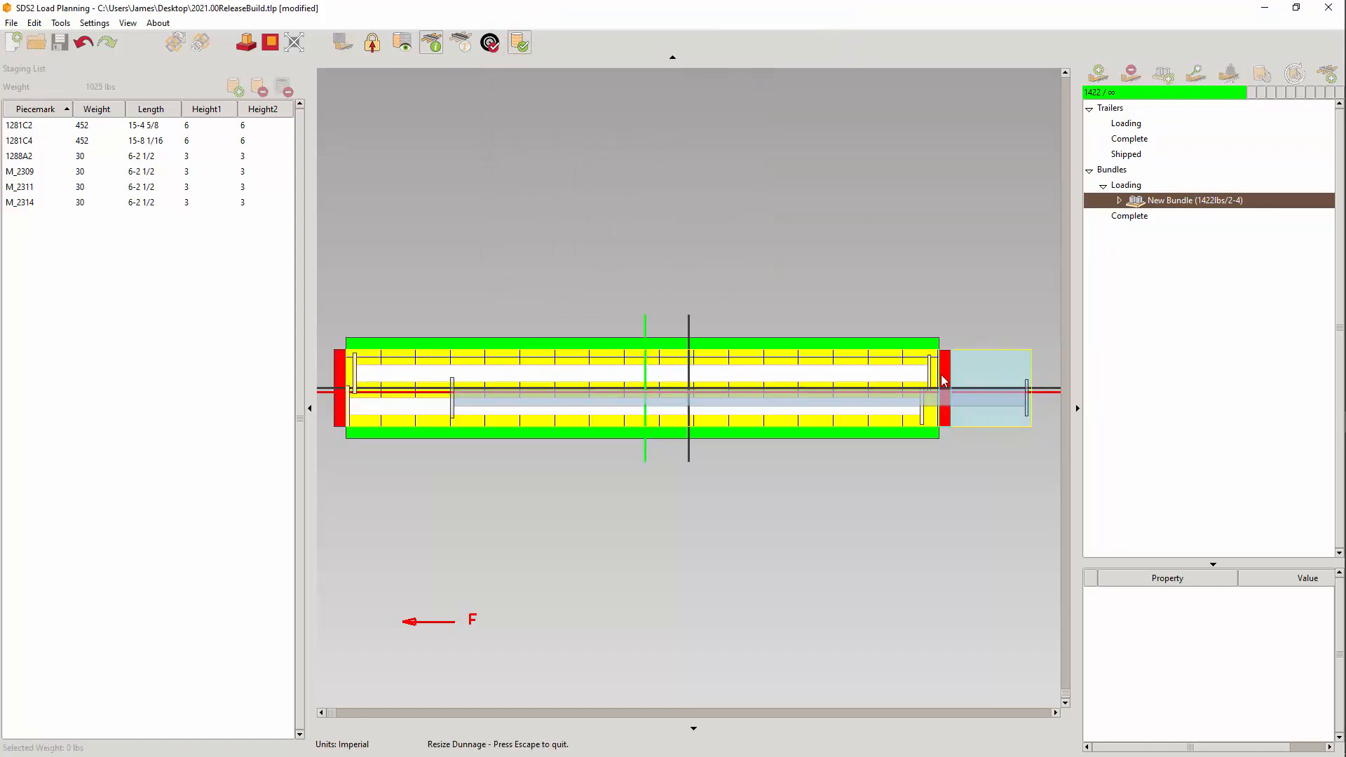
pyautogui.click(940, 370)
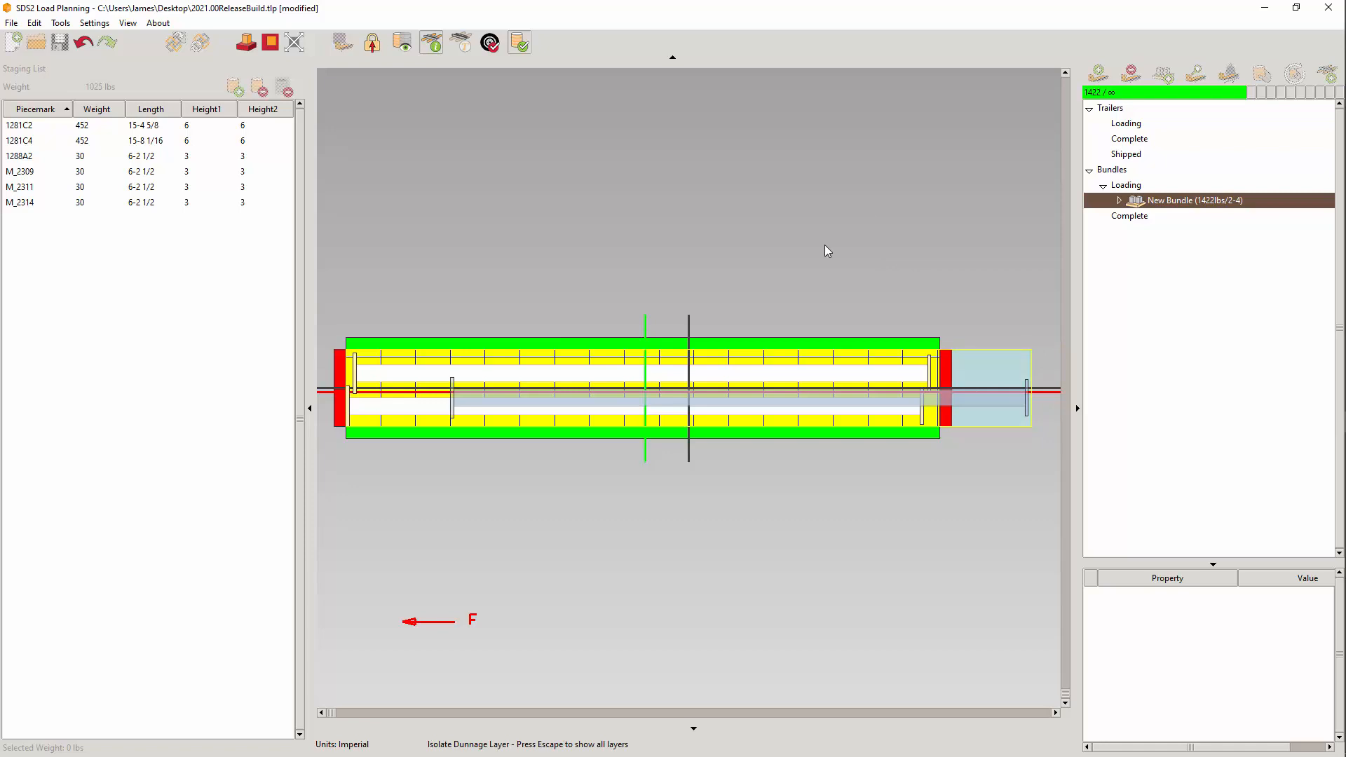
pyautogui.press('Escape')
# Re-enable resizing by loadable location in New Bundle's parameters and save them
pyautogui.rightClick(1189, 200)
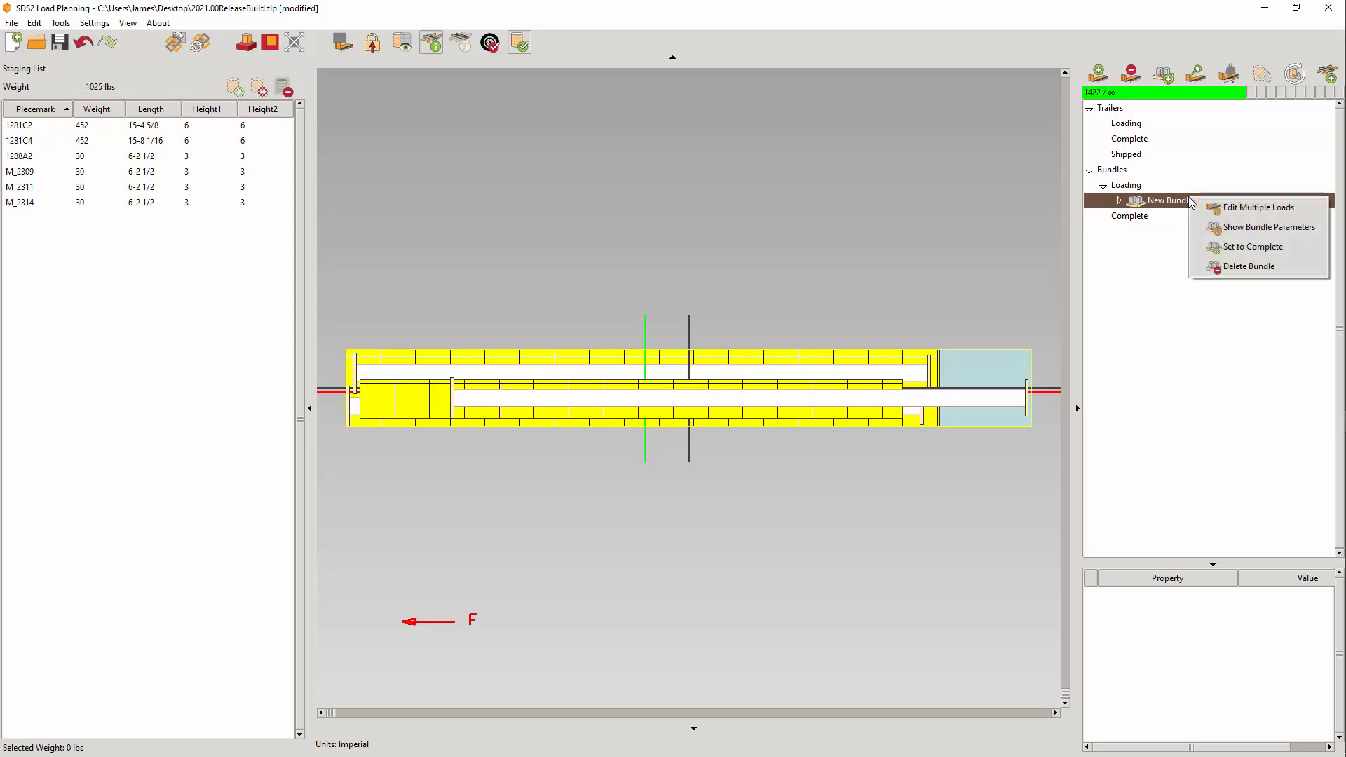
pyautogui.click(1267, 227)
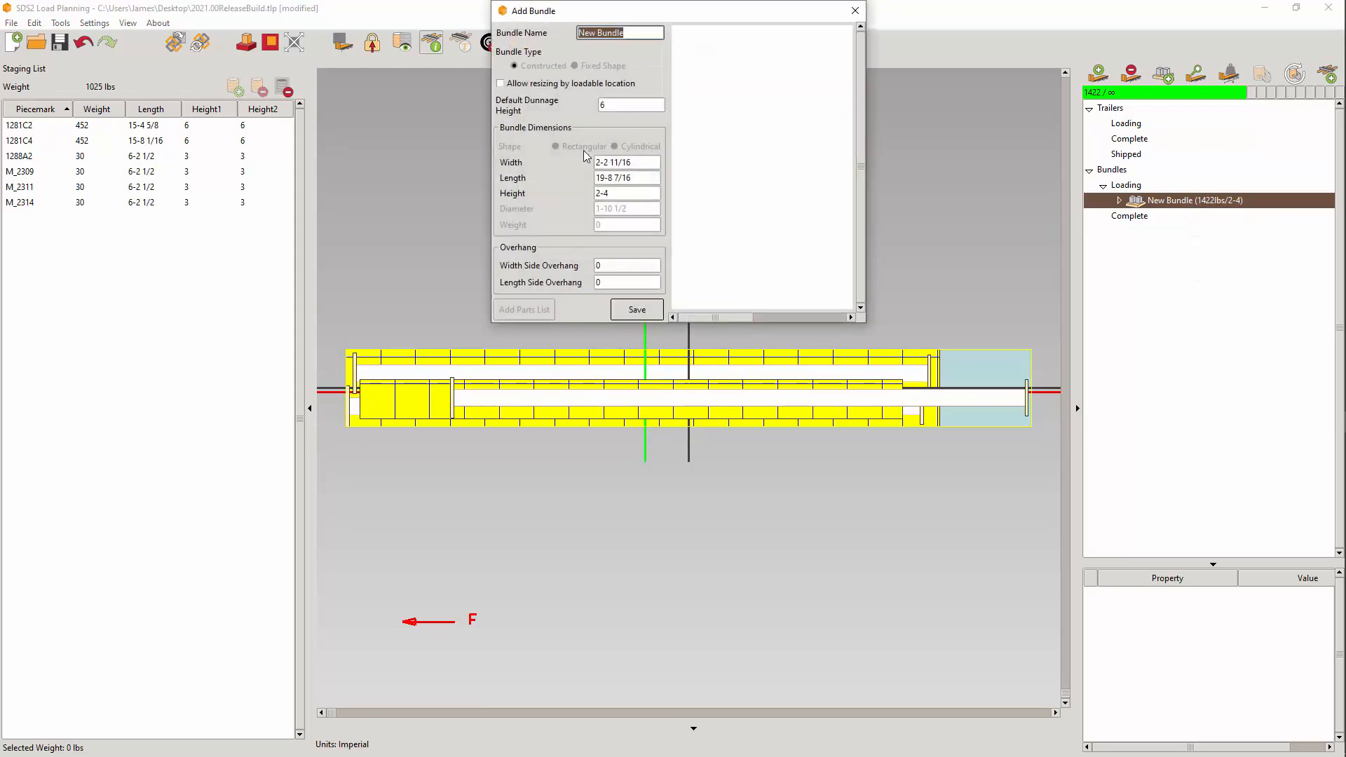
pyautogui.click(522, 83)
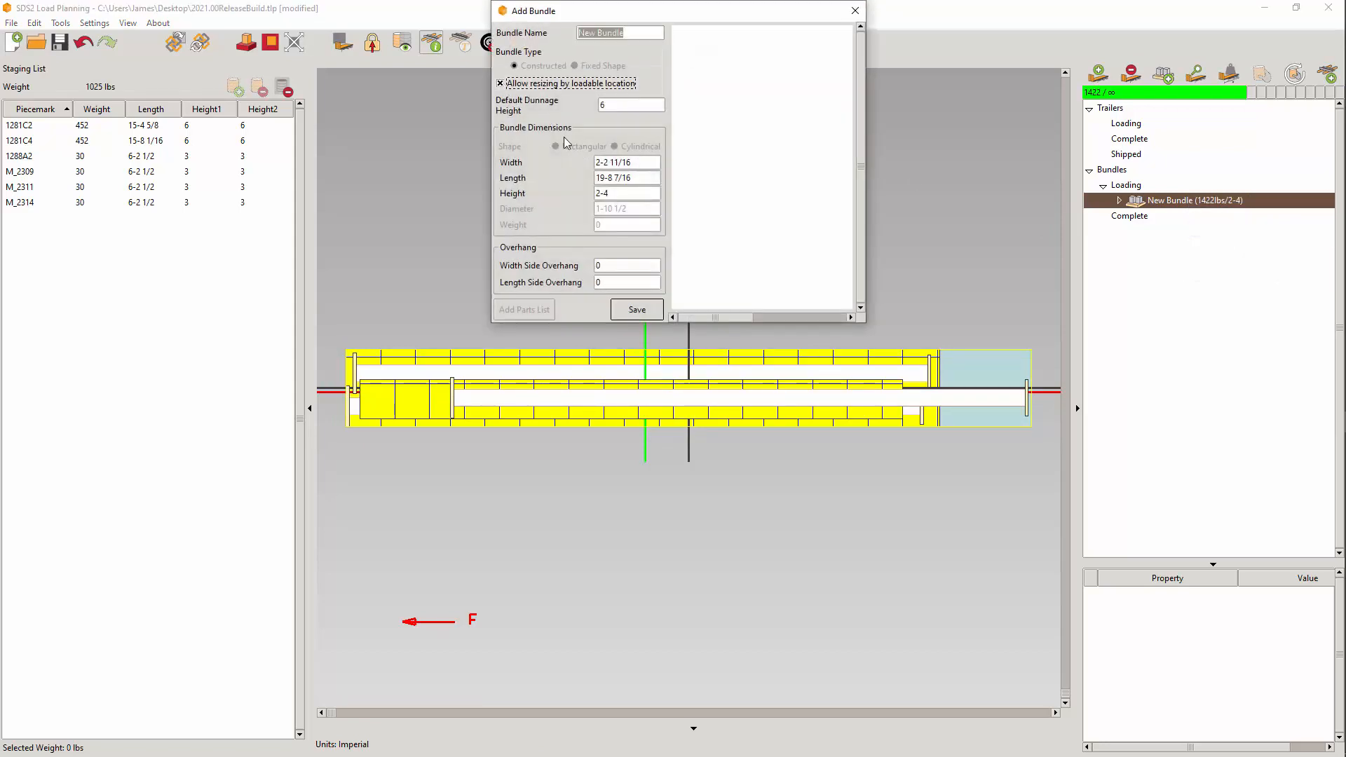
pyautogui.click(640, 310)
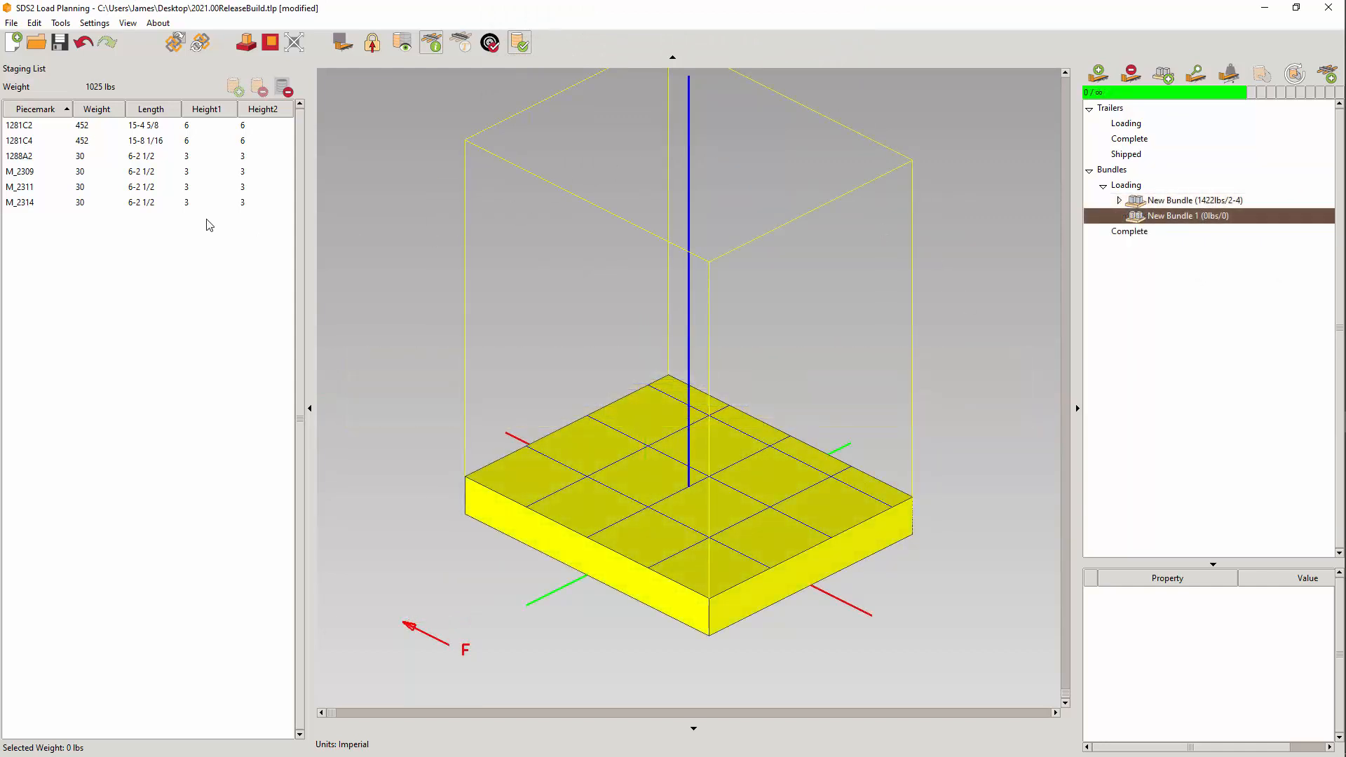
# Load angle M_2309 into New Bundle 1 and reorient it so that it rests on the tips of both legs
pyautogui.doubleClick(39, 170)
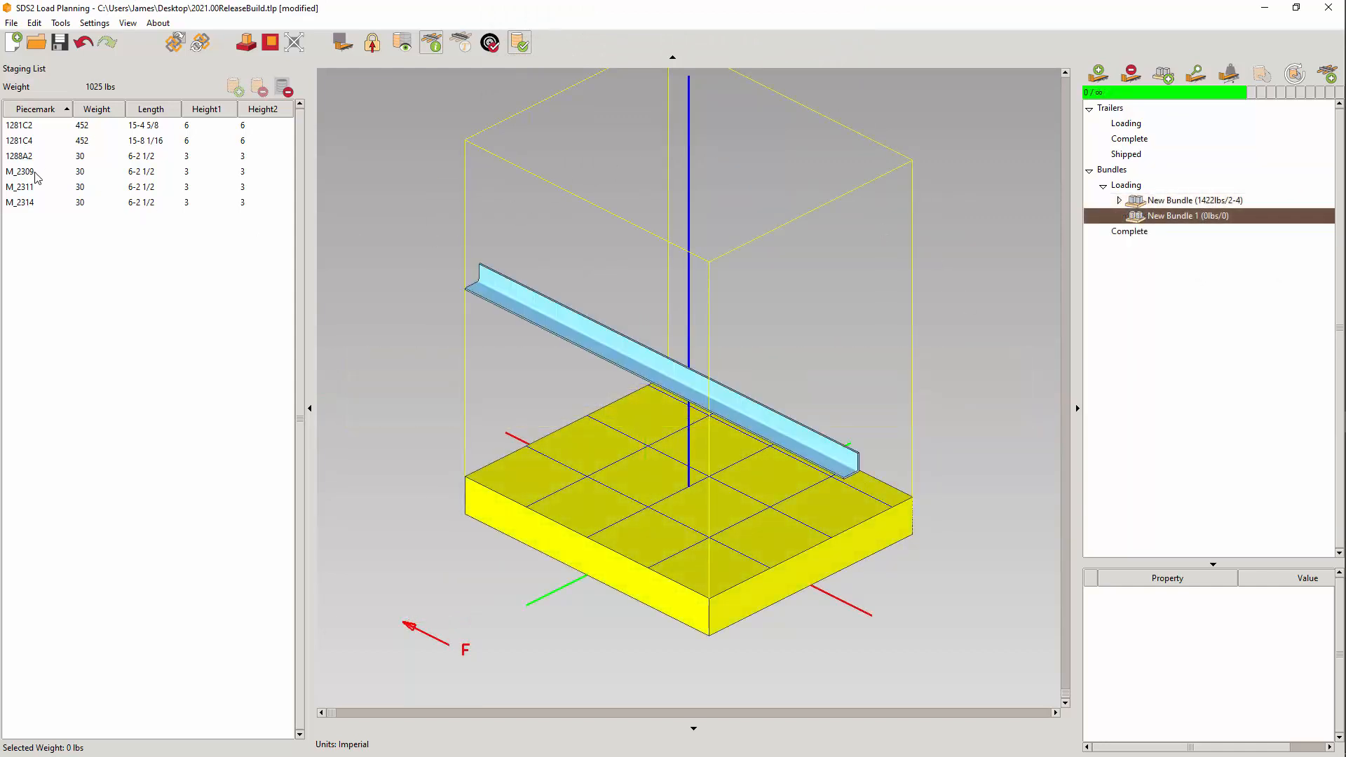
pyautogui.doubleClick(35, 172)
pyautogui.rightClick(668, 357)
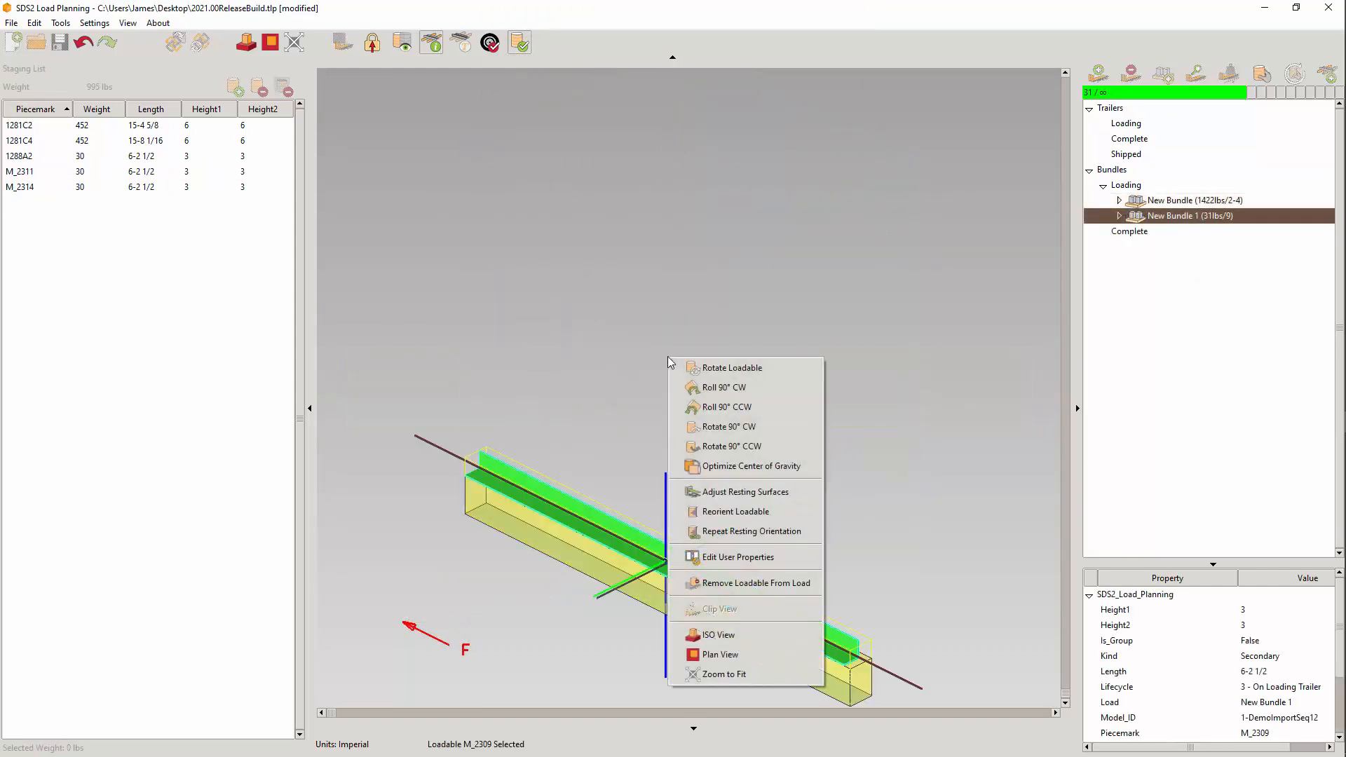
pyautogui.click(751, 518)
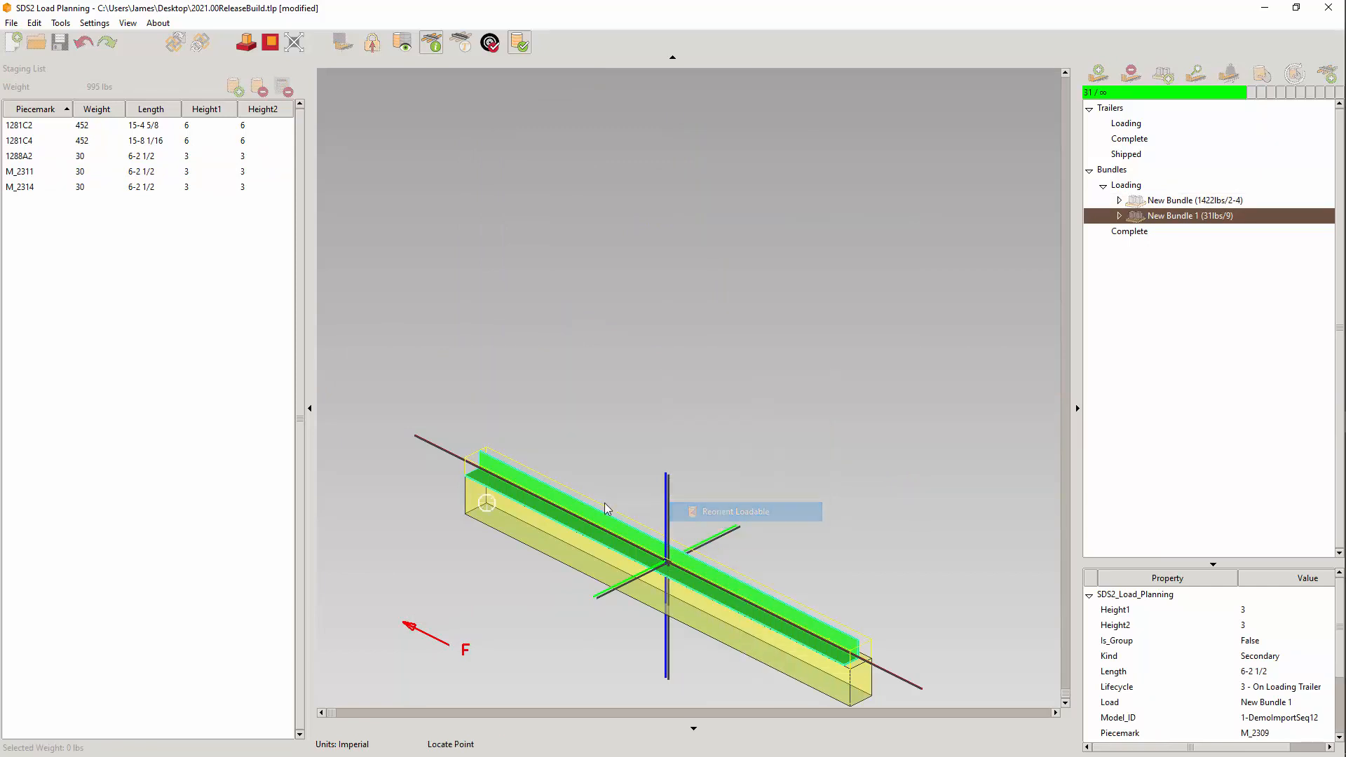
pyautogui.click(465, 475)
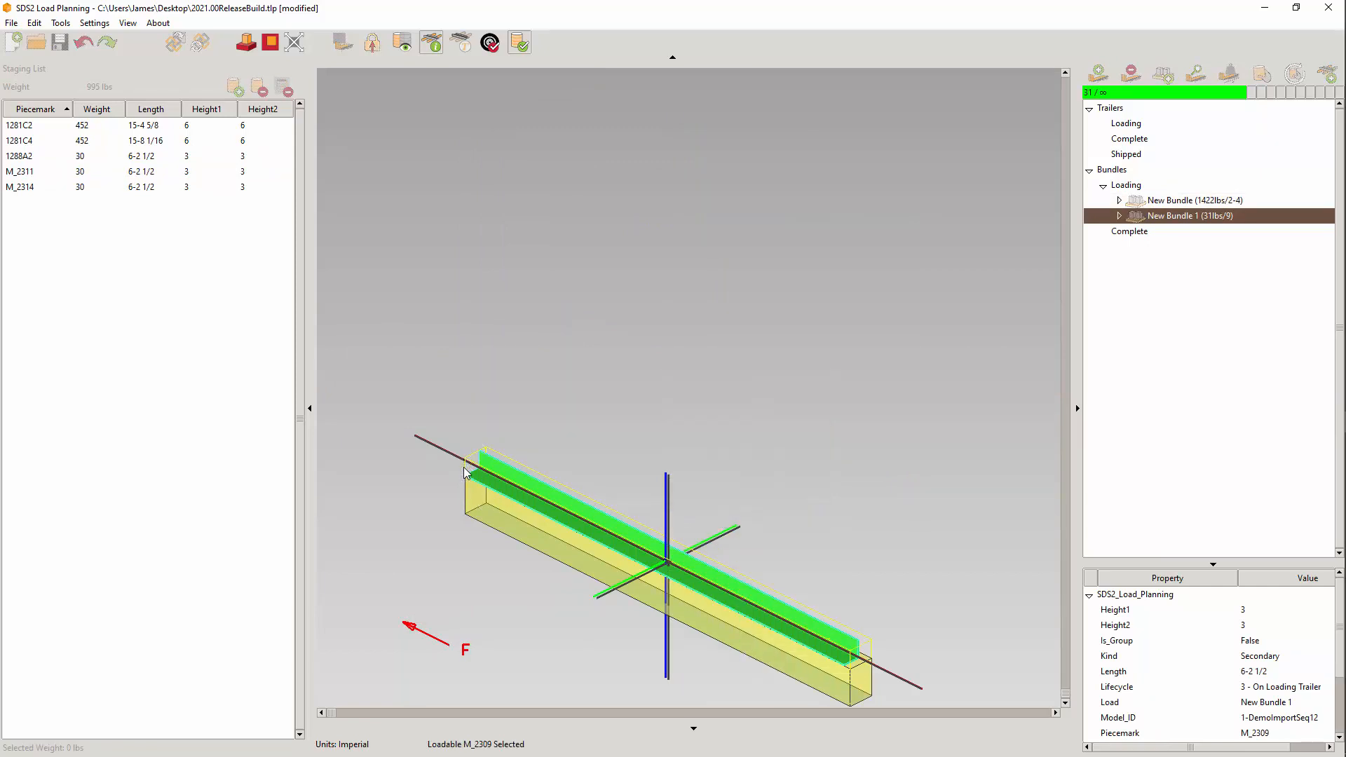
pyautogui.click(804, 607)
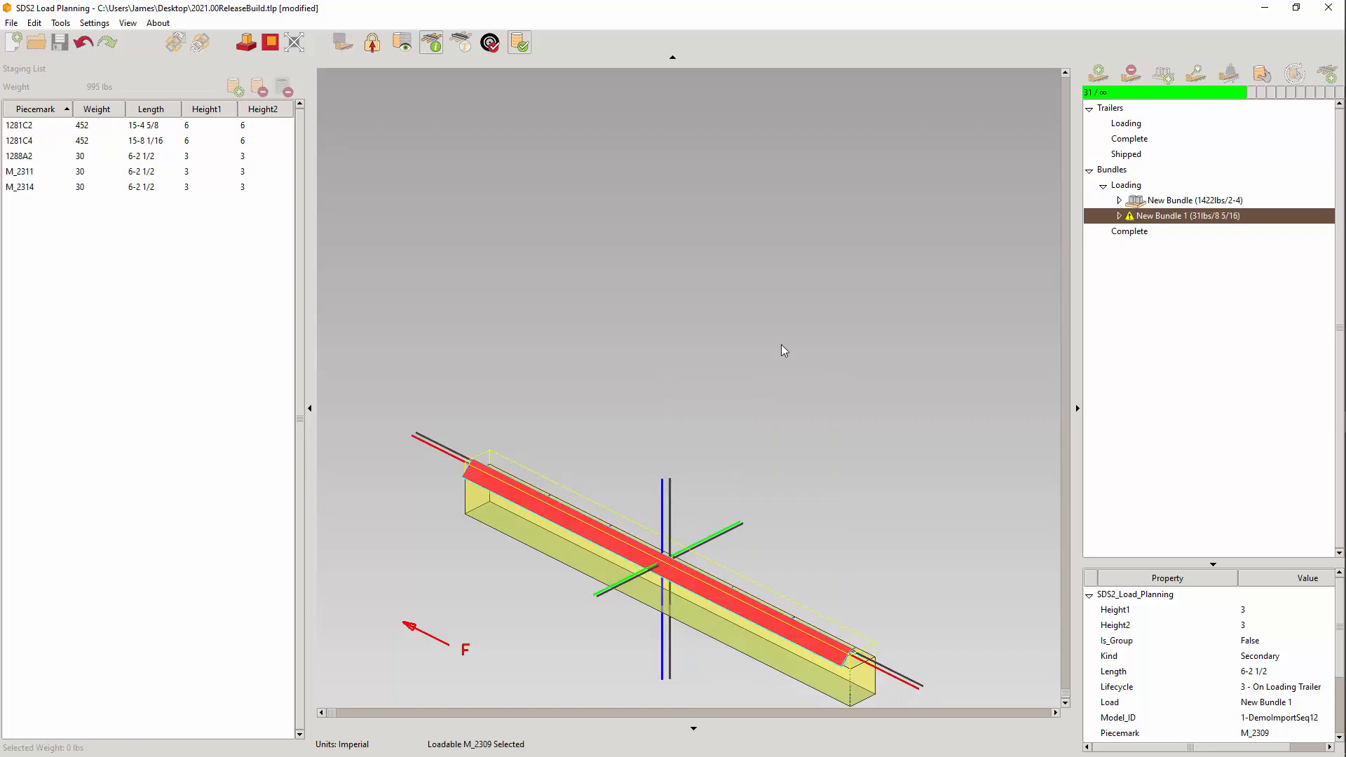
# Shift angle M_2309 slightly inward from the near edge of the bundle's dunnage and deselect it
pyautogui.click(684, 434)
pyautogui.click(636, 555)
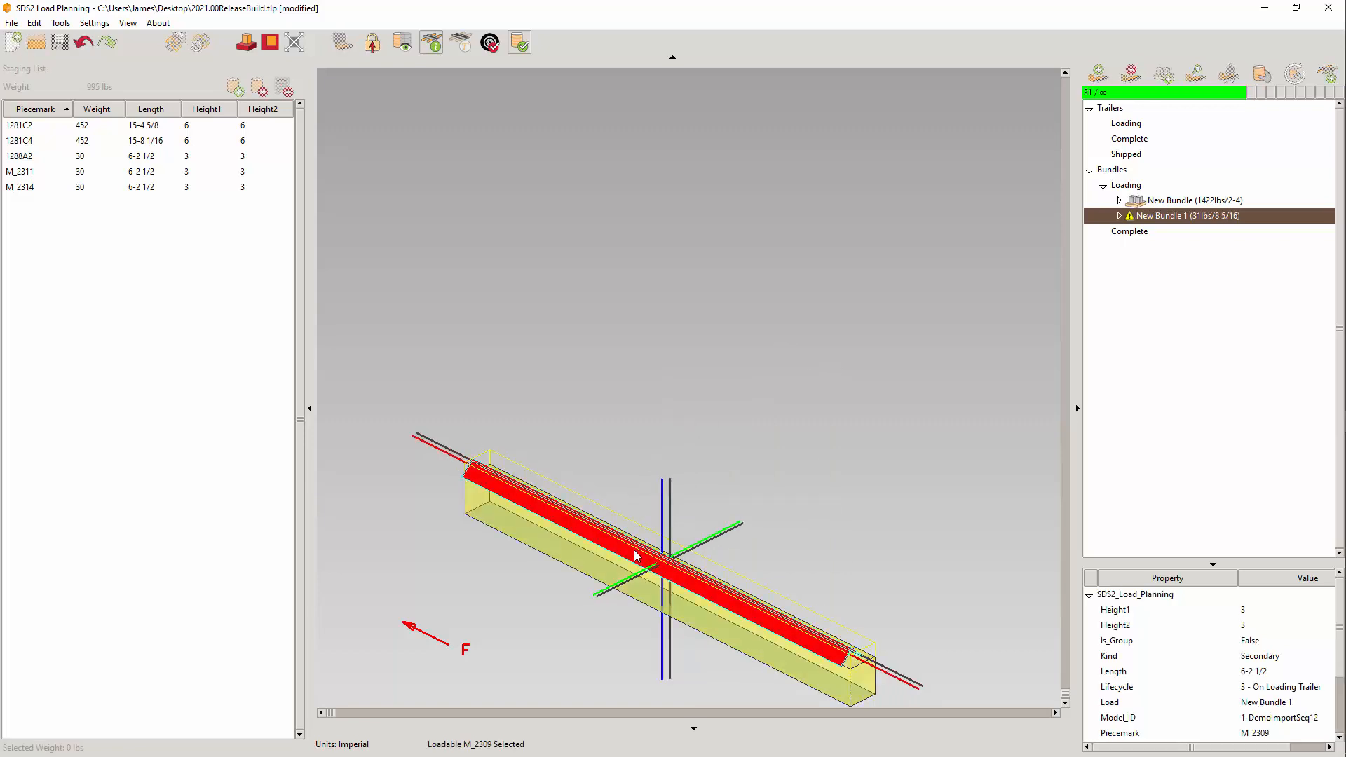
pyautogui.moveTo(648, 550); pyautogui.dragTo(659, 542)
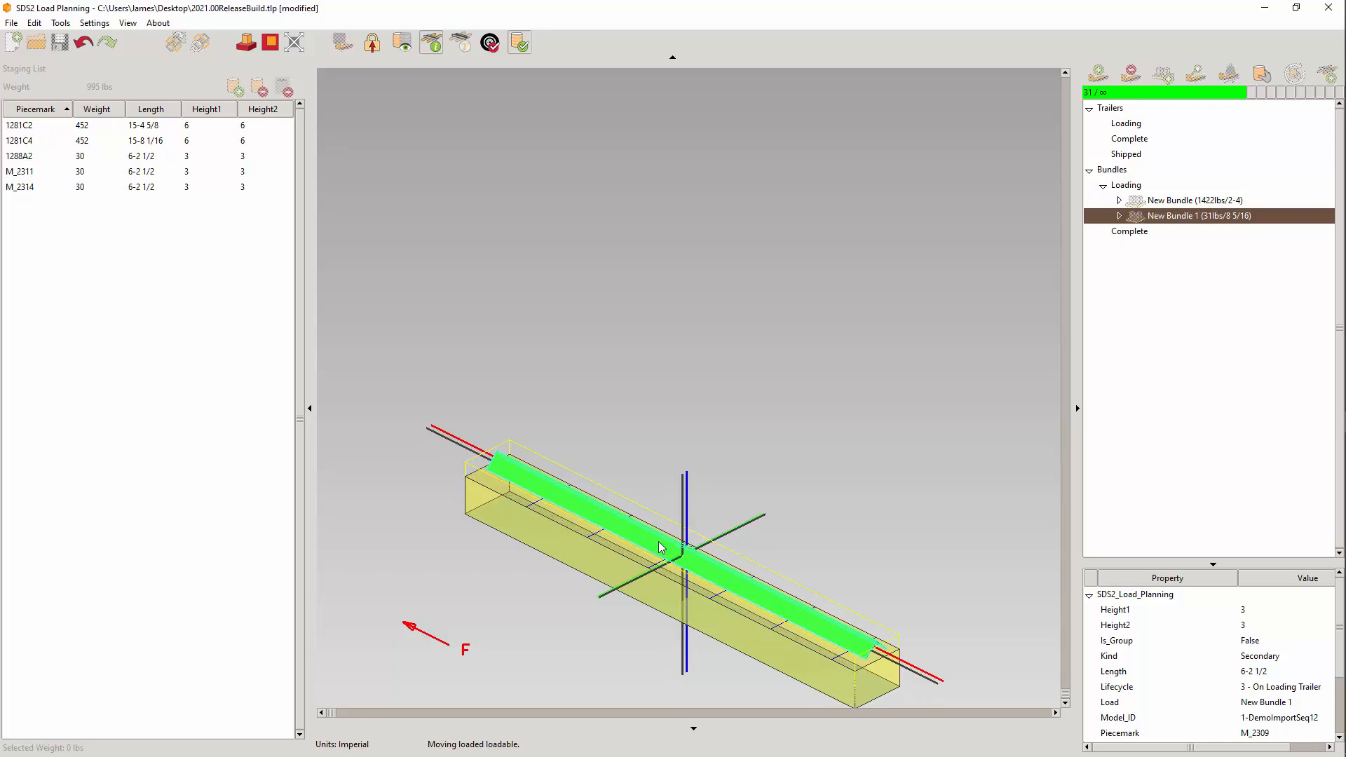
pyautogui.click(676, 315)
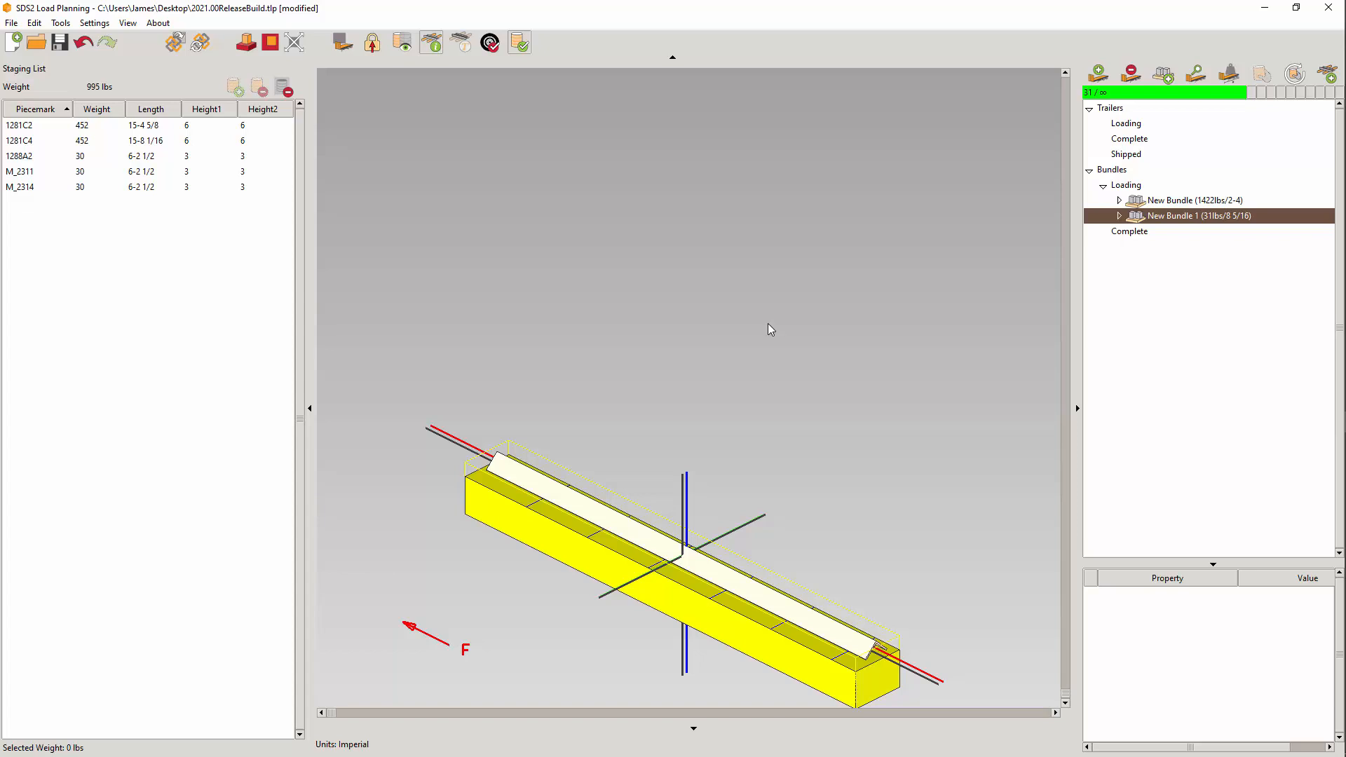
# Load angle M_2311 into New Bundle 1 and repeat the previous resting orientation on it
pyautogui.click(81, 173)
pyautogui.doubleClick(81, 172)
pyautogui.rightClick(861, 293)
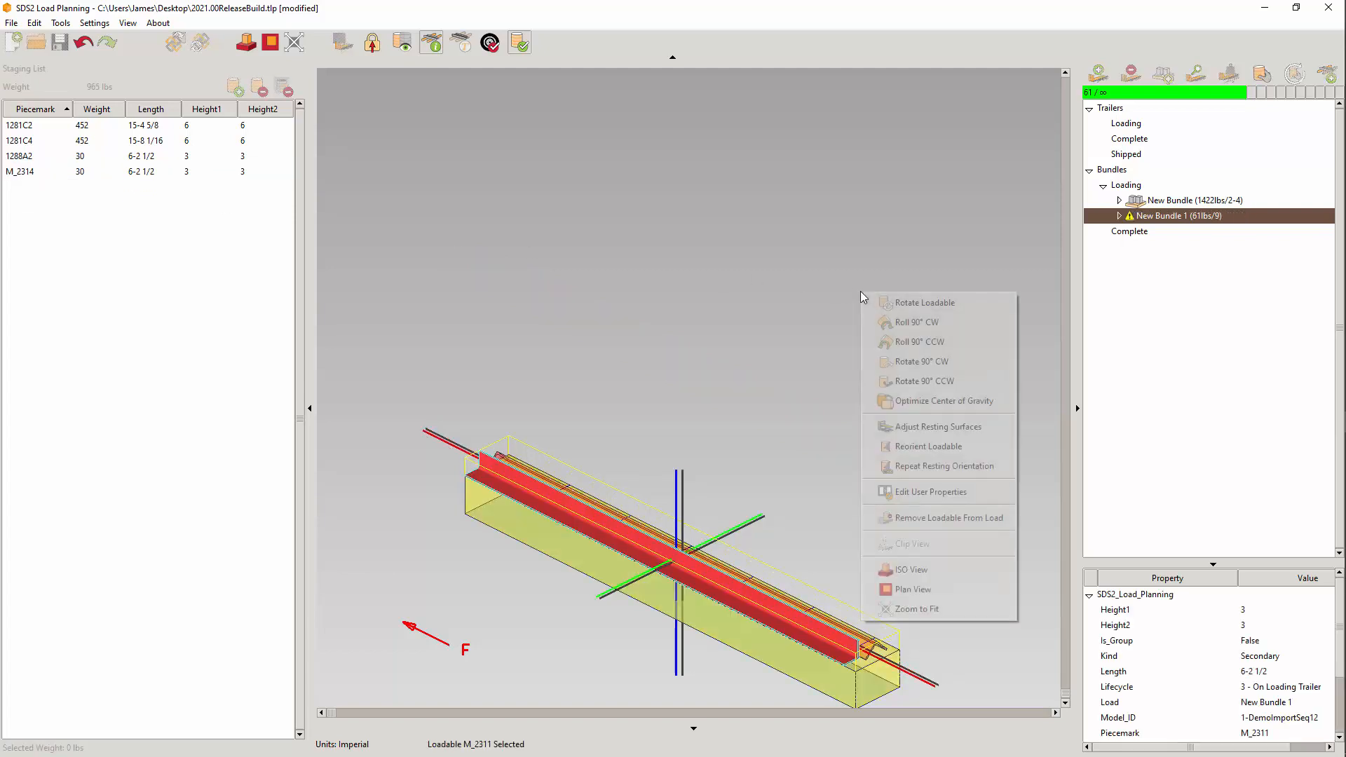
pyautogui.click(920, 467)
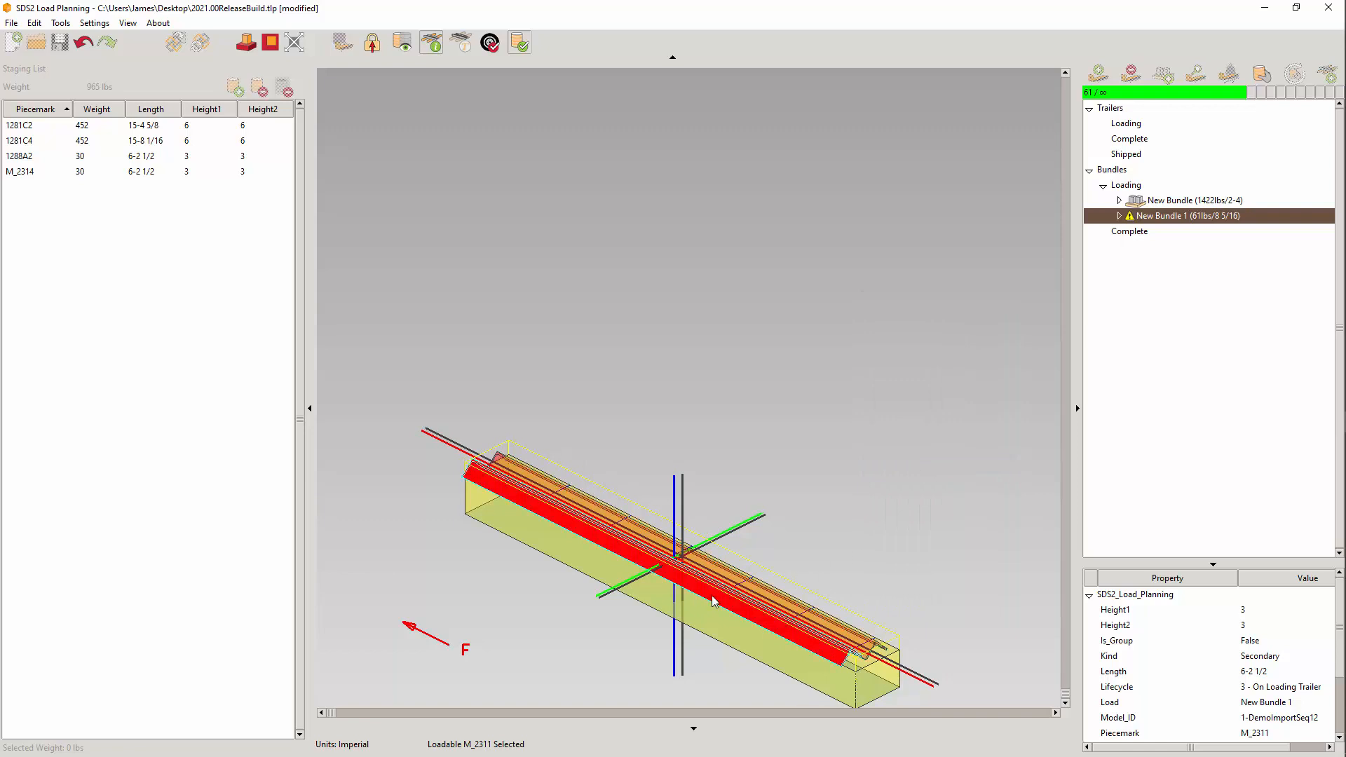
# Move angle M_2311 to the far side of M_2309 so that the two lie side by side, and fit the bundle in view
pyautogui.moveTo(713, 599); pyautogui.dragTo(772, 573)
pyautogui.rightClick(724, 368)
pyautogui.click(763, 440)
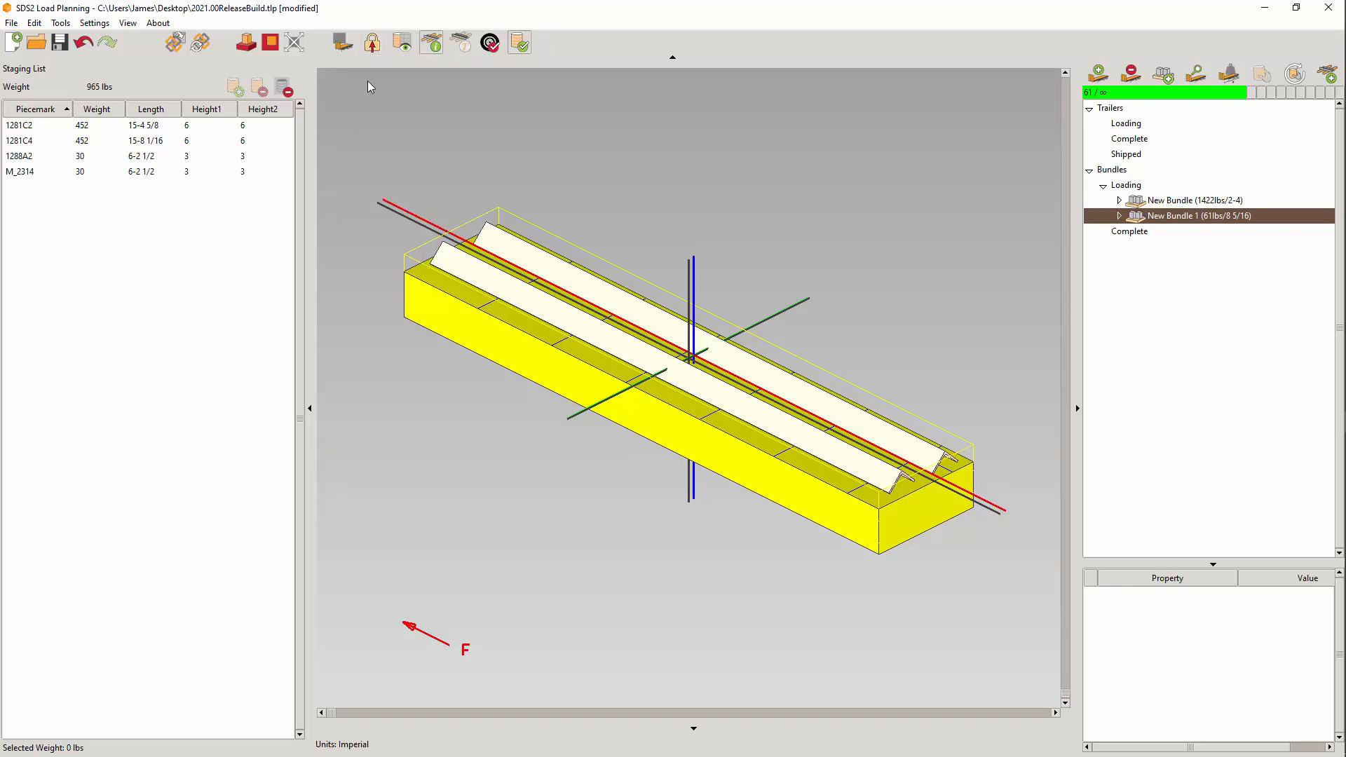
# Turn Lock Height off
pyautogui.click(372, 42)
pyautogui.click(372, 42)
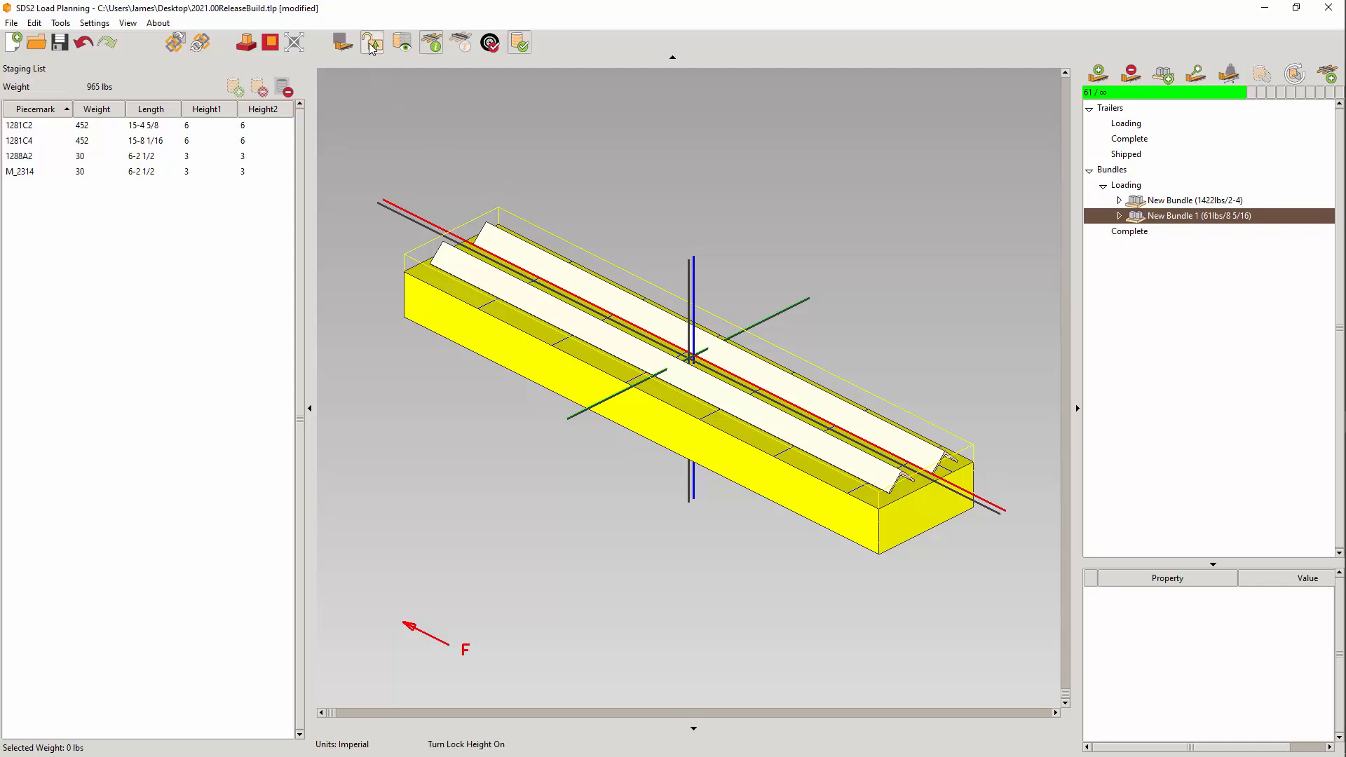
# Try moving angle M_2311 across M_2309 with Lock Height on, and stack it on top of M_2309 with Lock Height off
pyautogui.click(650, 333)
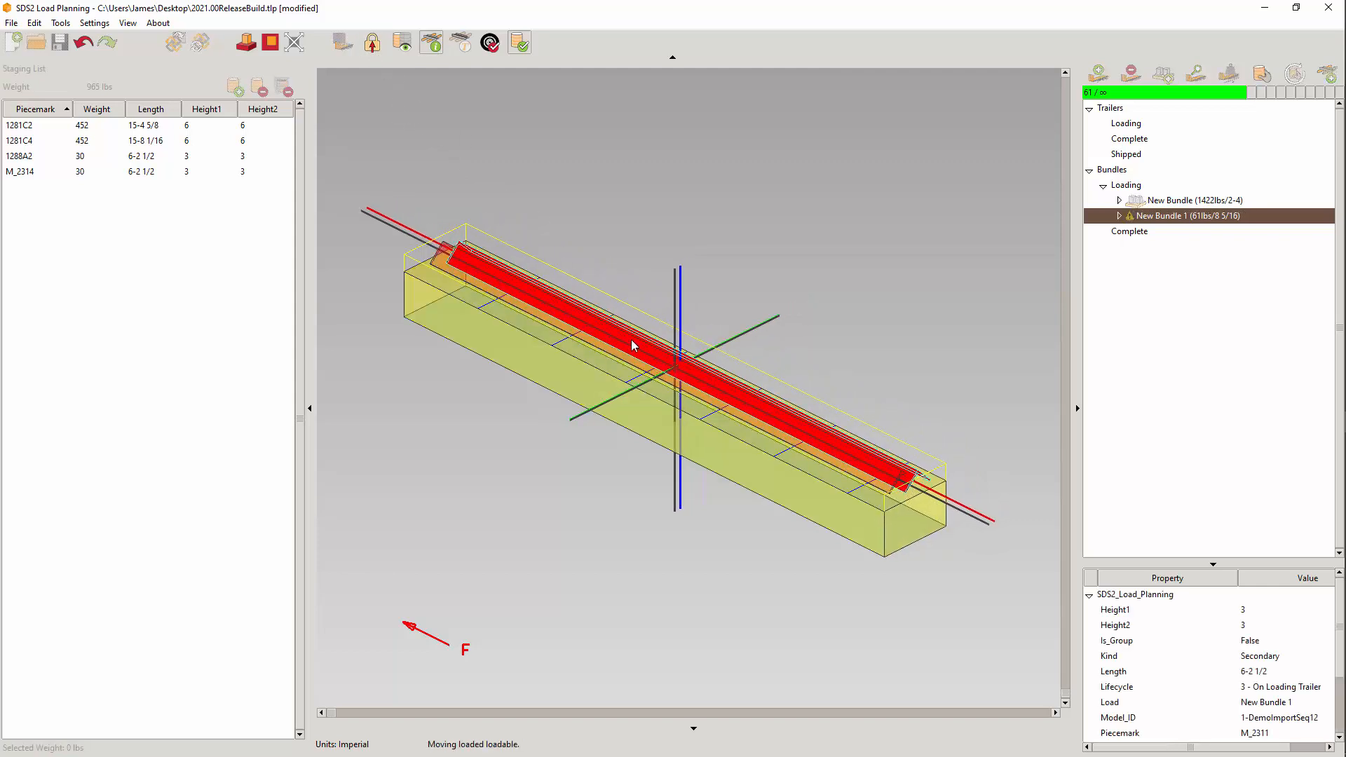
pyautogui.click(657, 321)
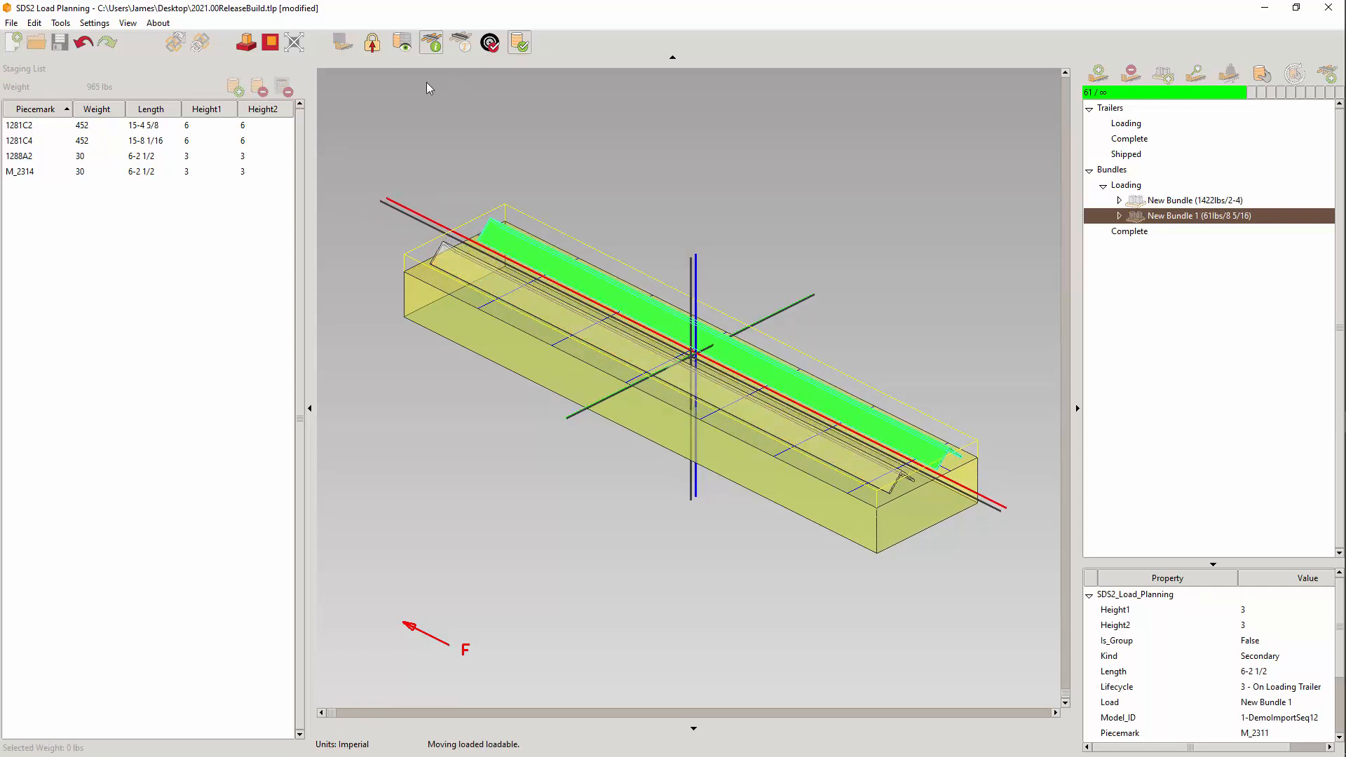
pyautogui.click(655, 318)
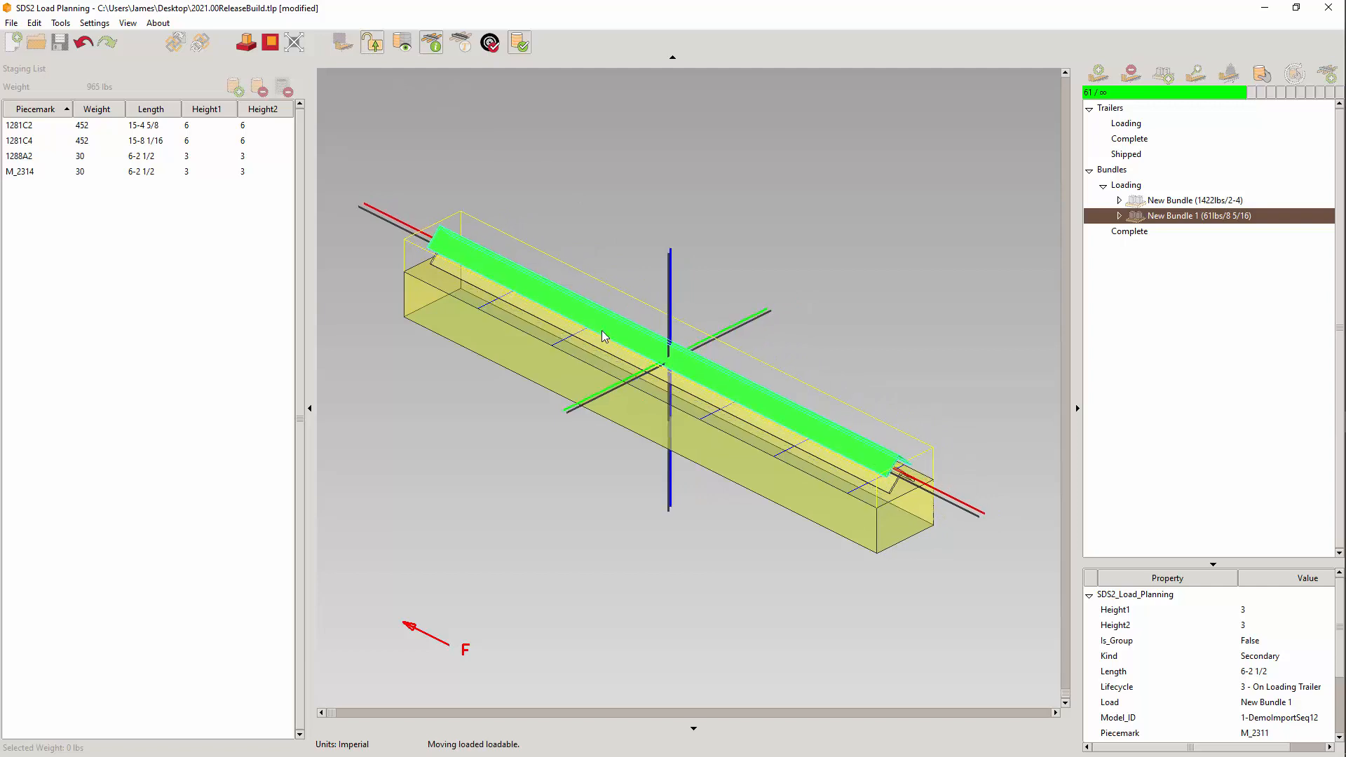
pyautogui.click(607, 325)
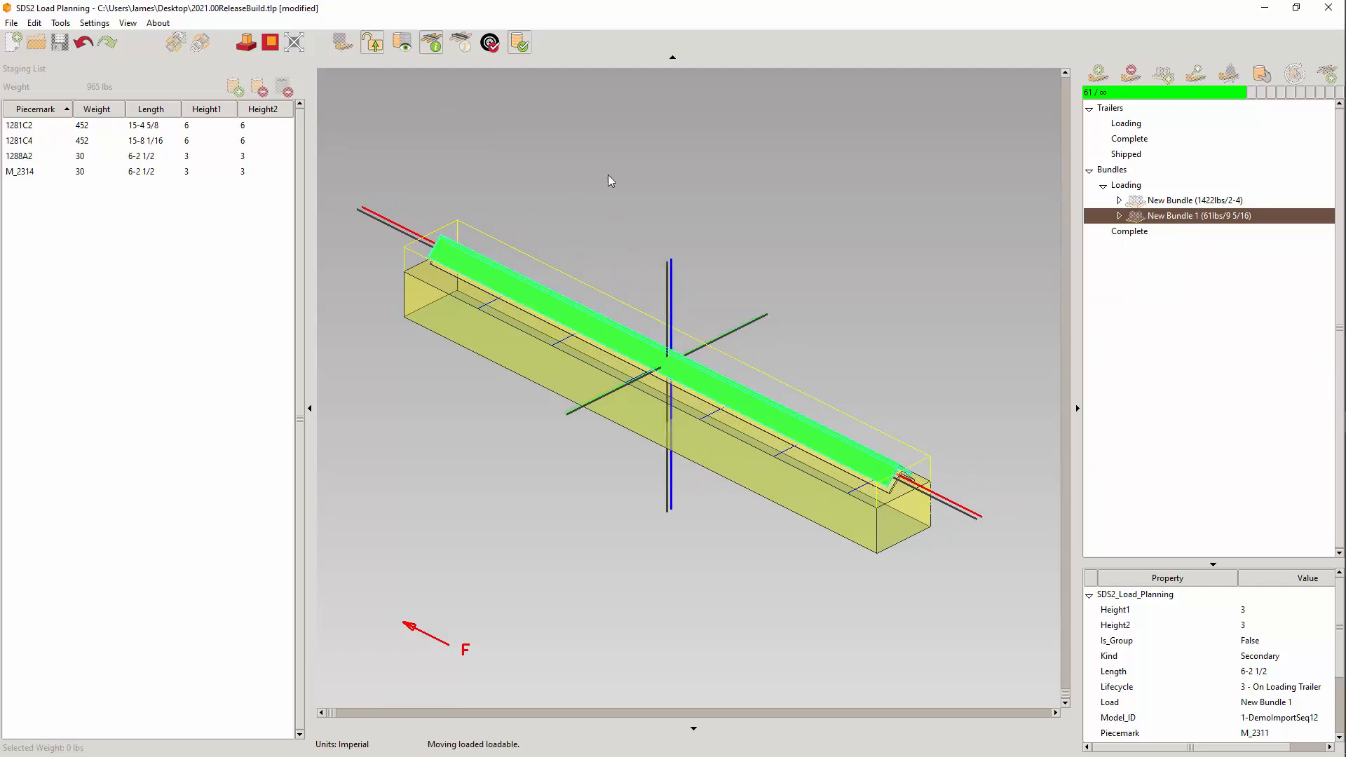
# Load angle M_2314 into New Bundle 1, repeat the previous resting orientation on it, and stack it on the other two angles
pyautogui.doubleClick(106, 172)
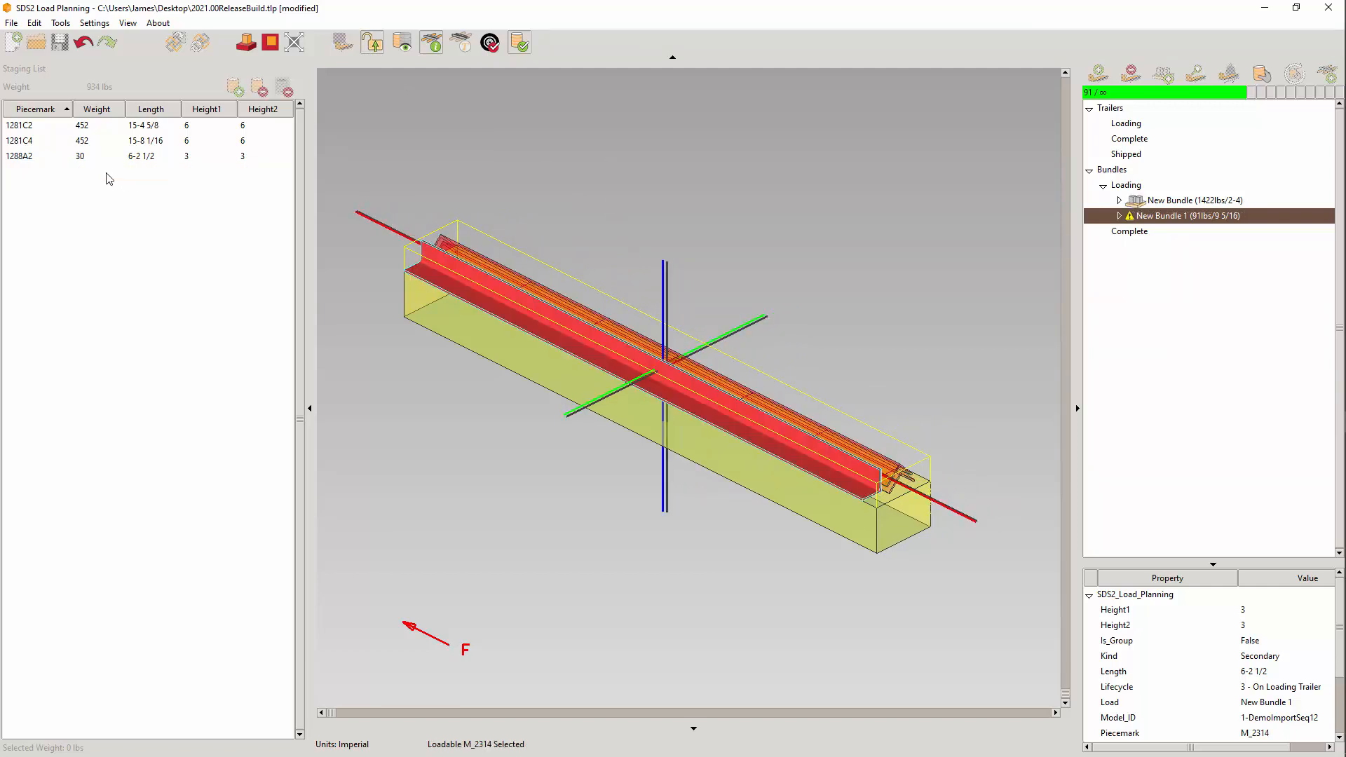
pyautogui.rightClick(721, 169)
pyautogui.click(823, 341)
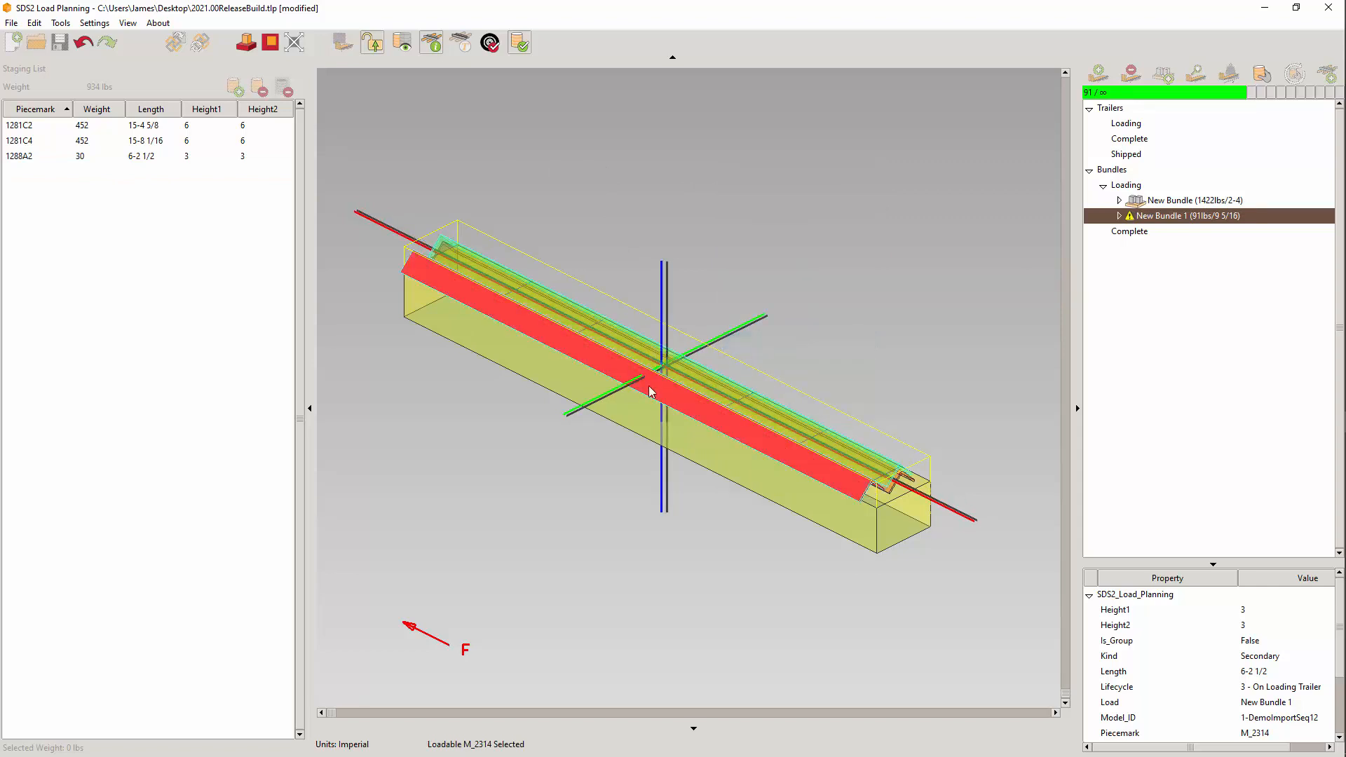
pyautogui.click(700, 390)
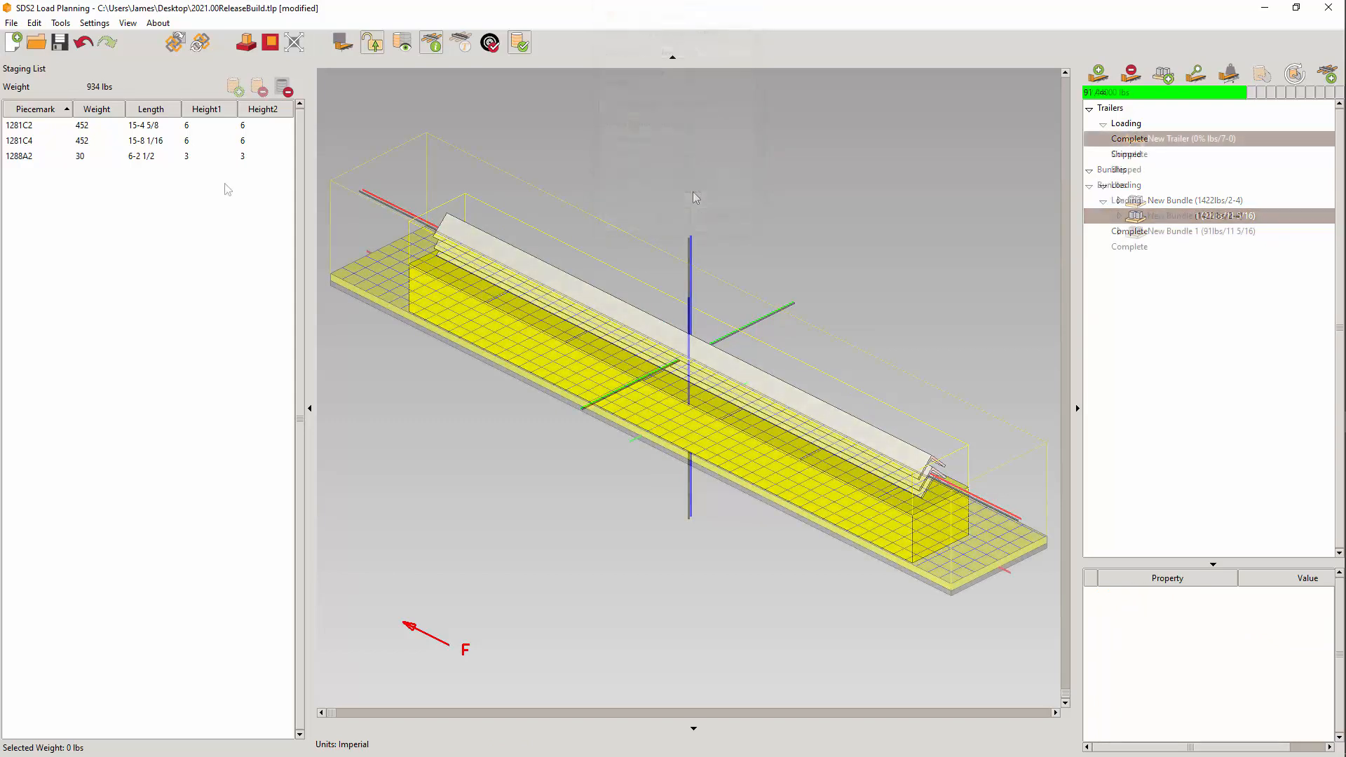
# Load column 1281C2 onto New Trailer and mark the trailer as Shipped
pyautogui.doubleClick(128, 131)
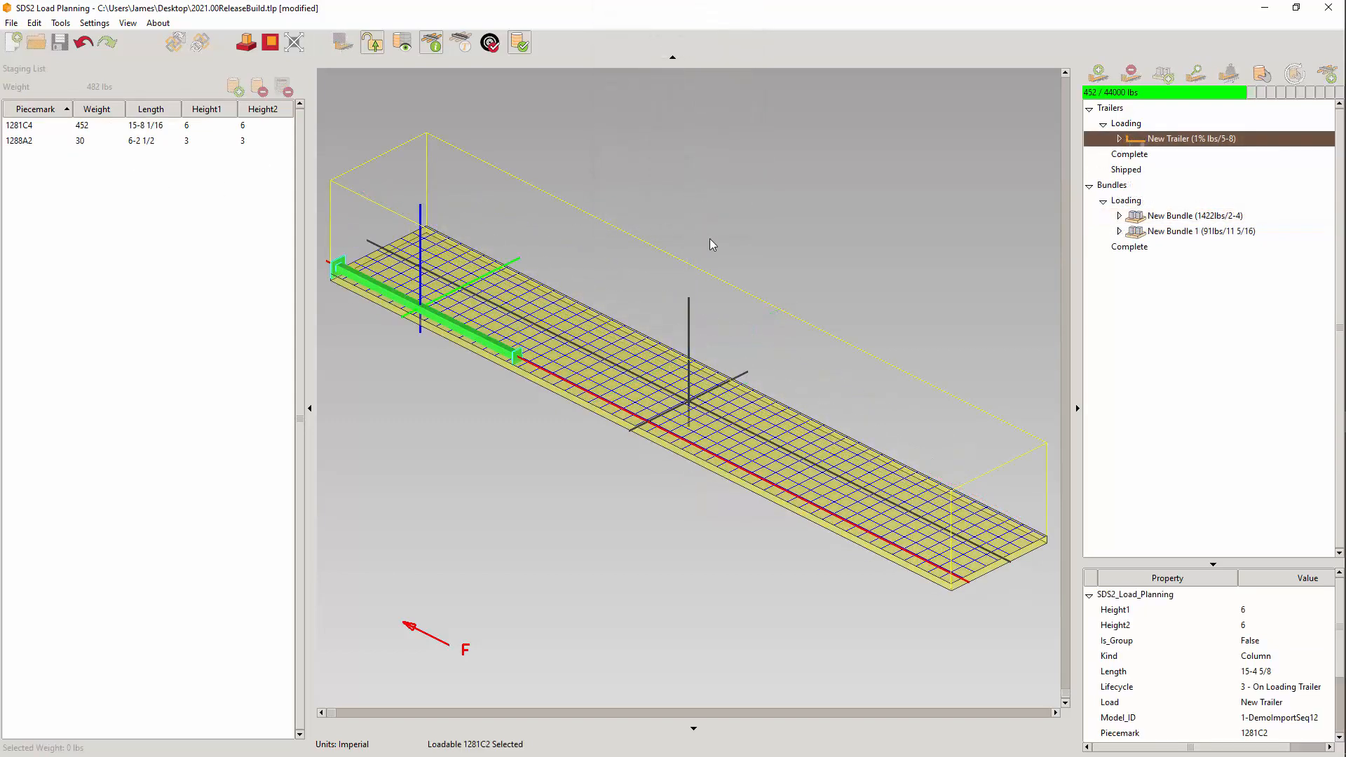
pyautogui.click(710, 238)
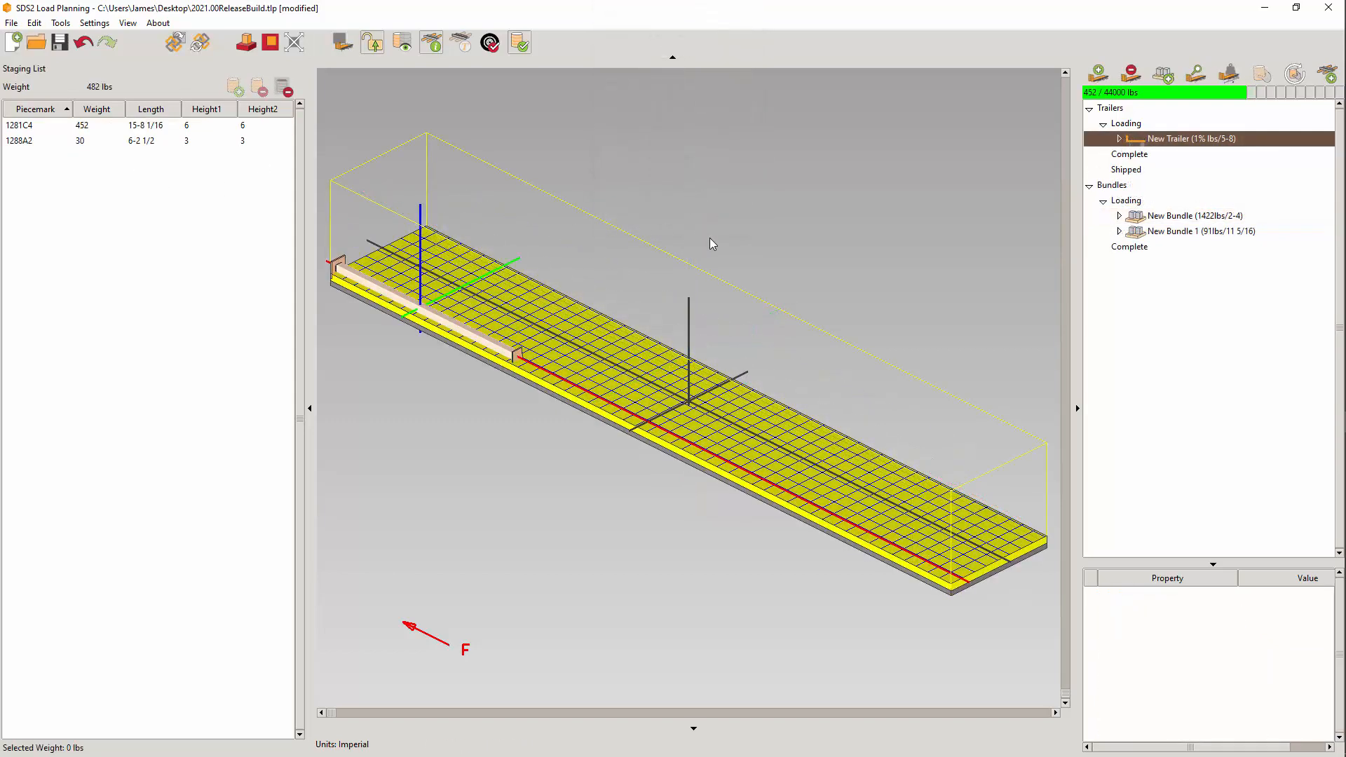
pyautogui.rightClick(1196, 139)
pyautogui.click(1225, 209)
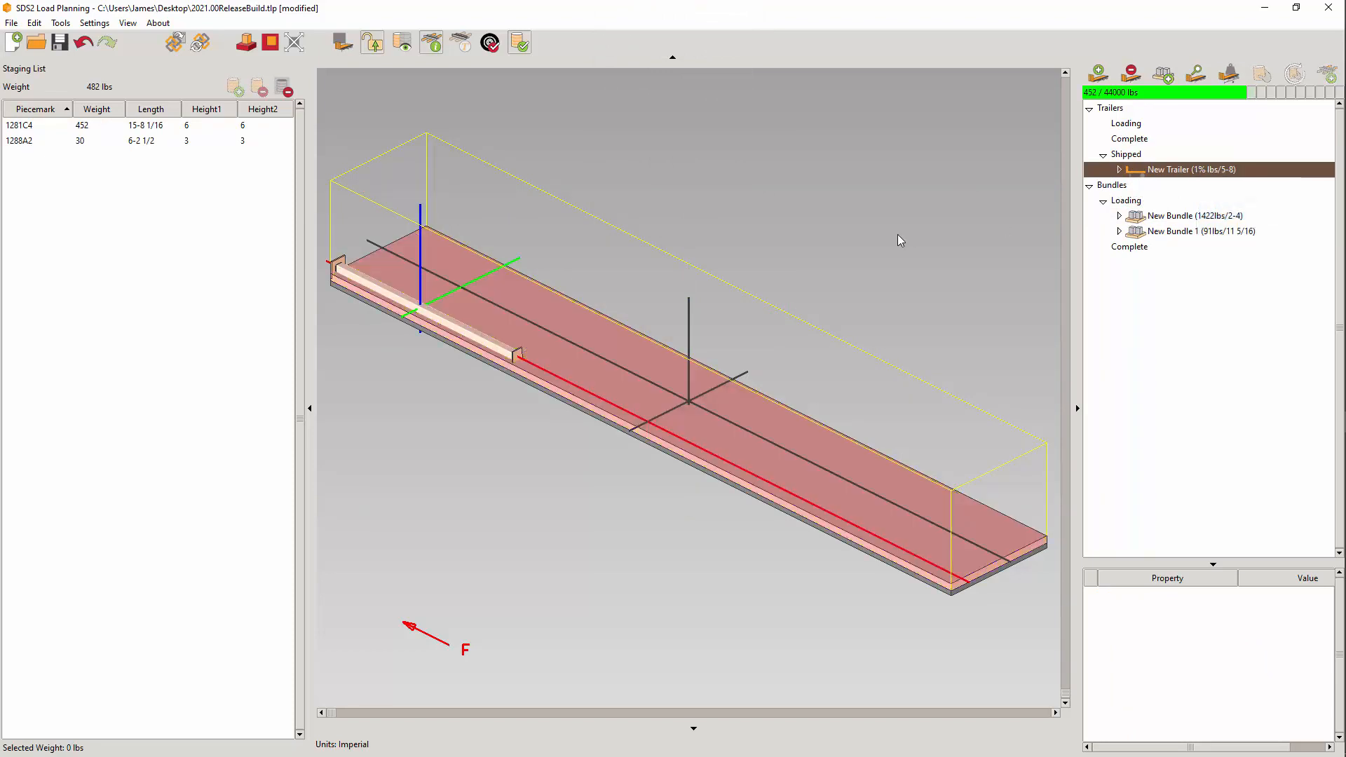
# Select column 1281C2 on the shipped trailer and create a Kind filter for Column from its properties
pyautogui.moveTo(481, 342)
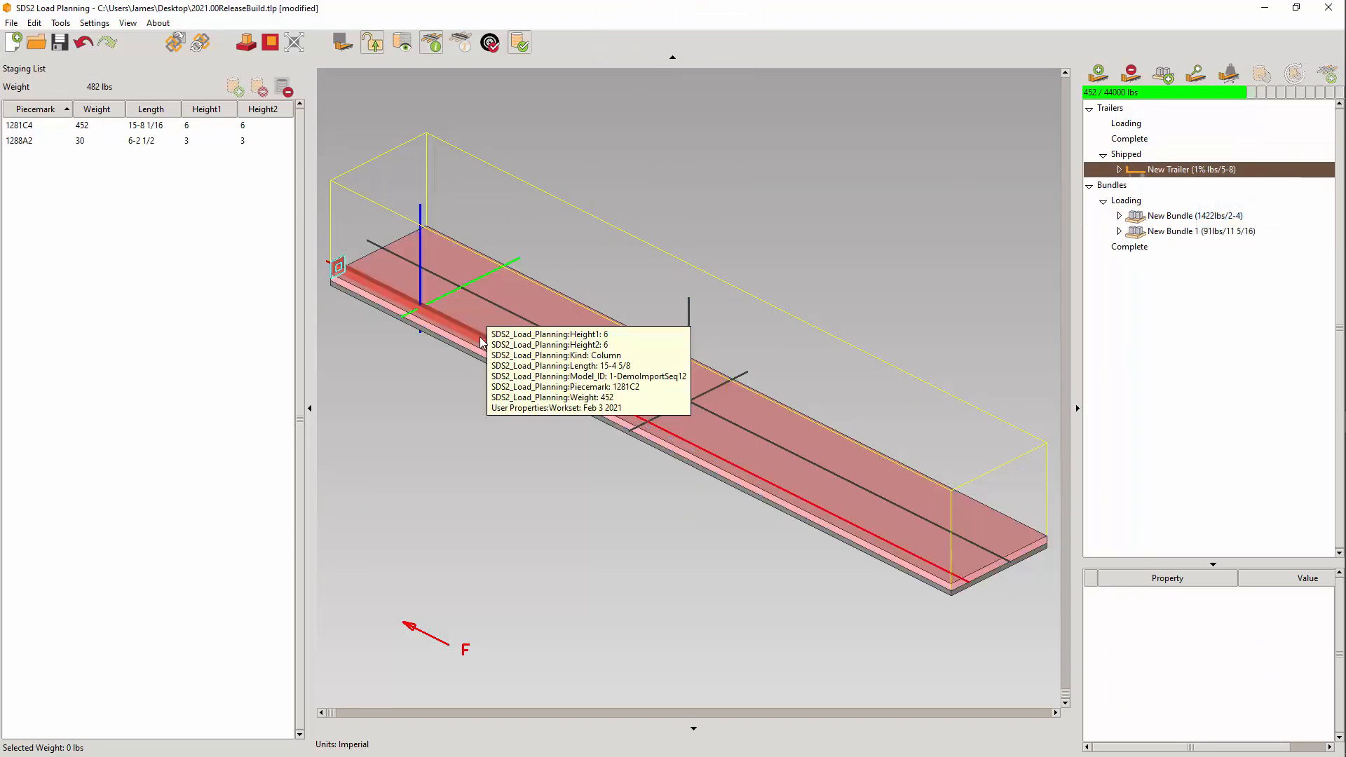
pyautogui.click(480, 342)
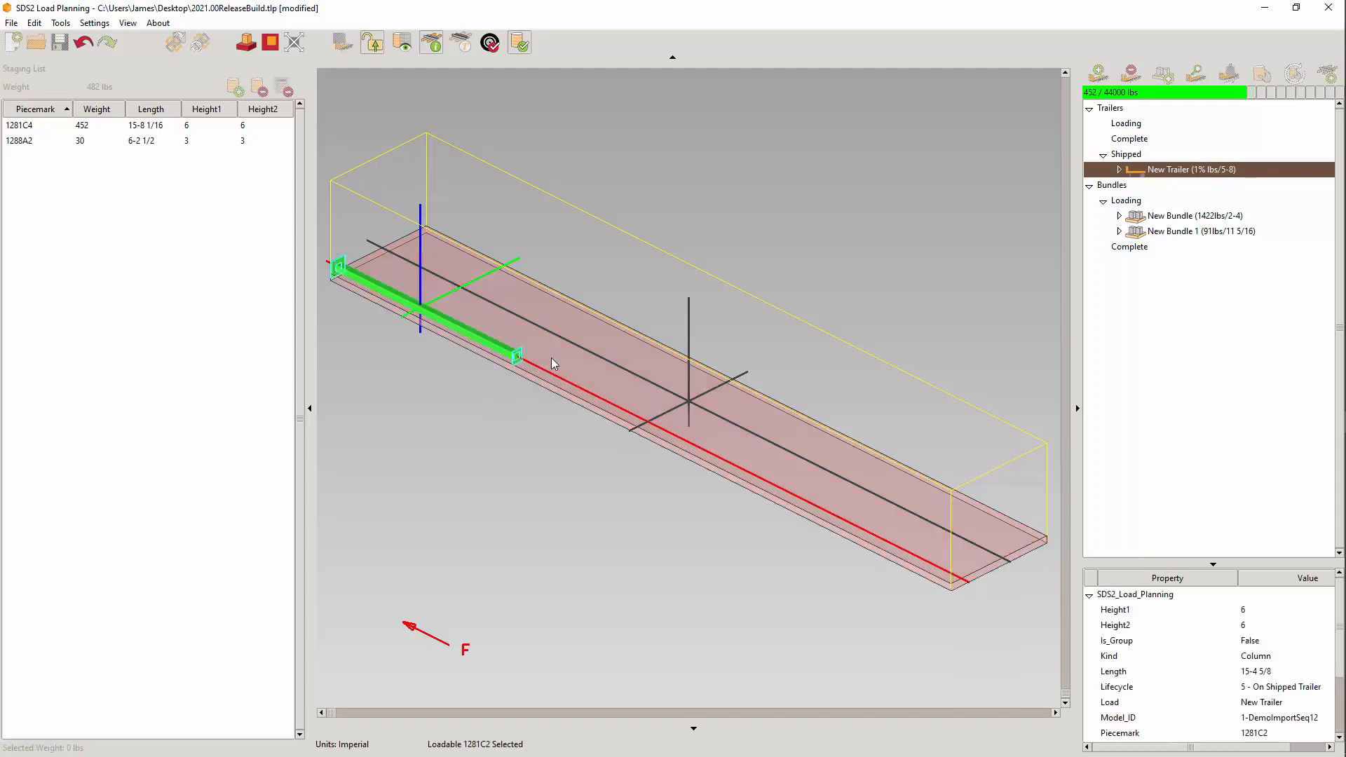
pyautogui.click(1088, 595)
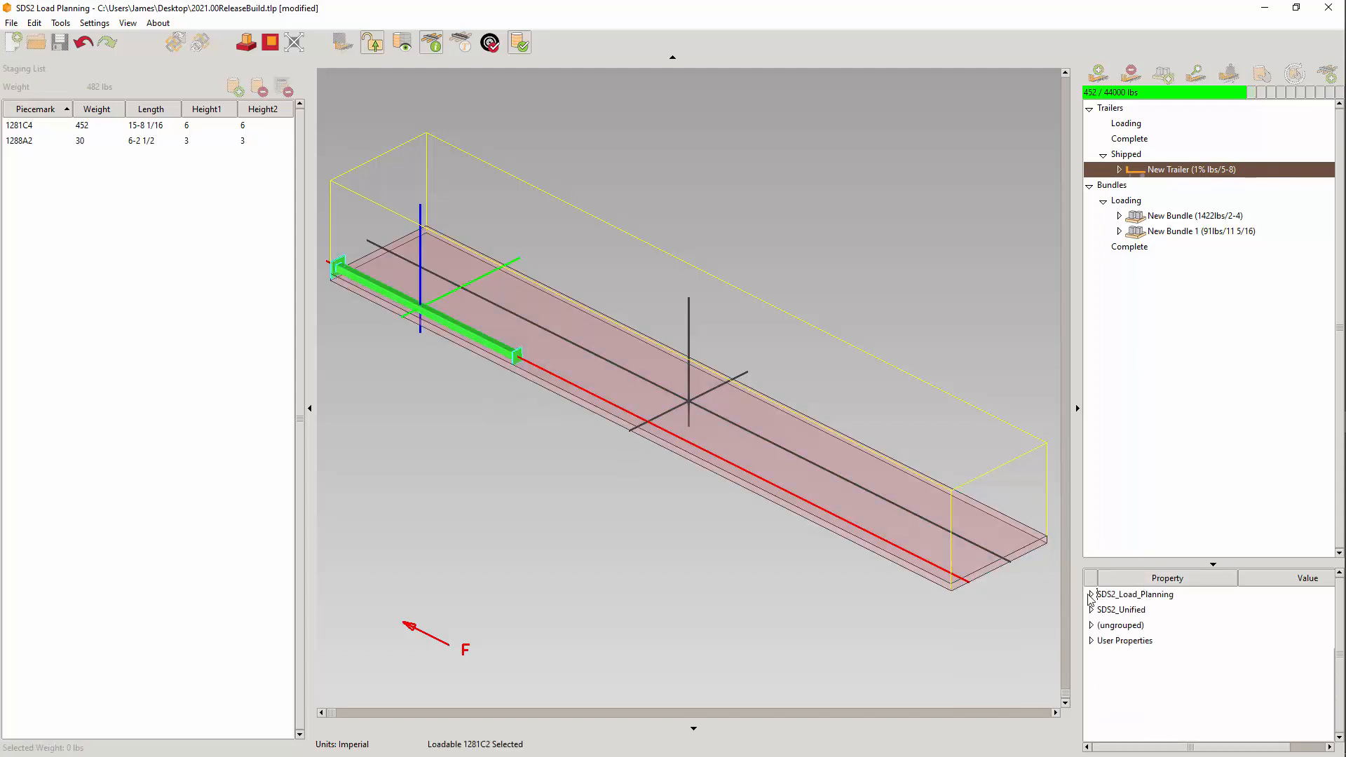
pyautogui.click(1091, 595)
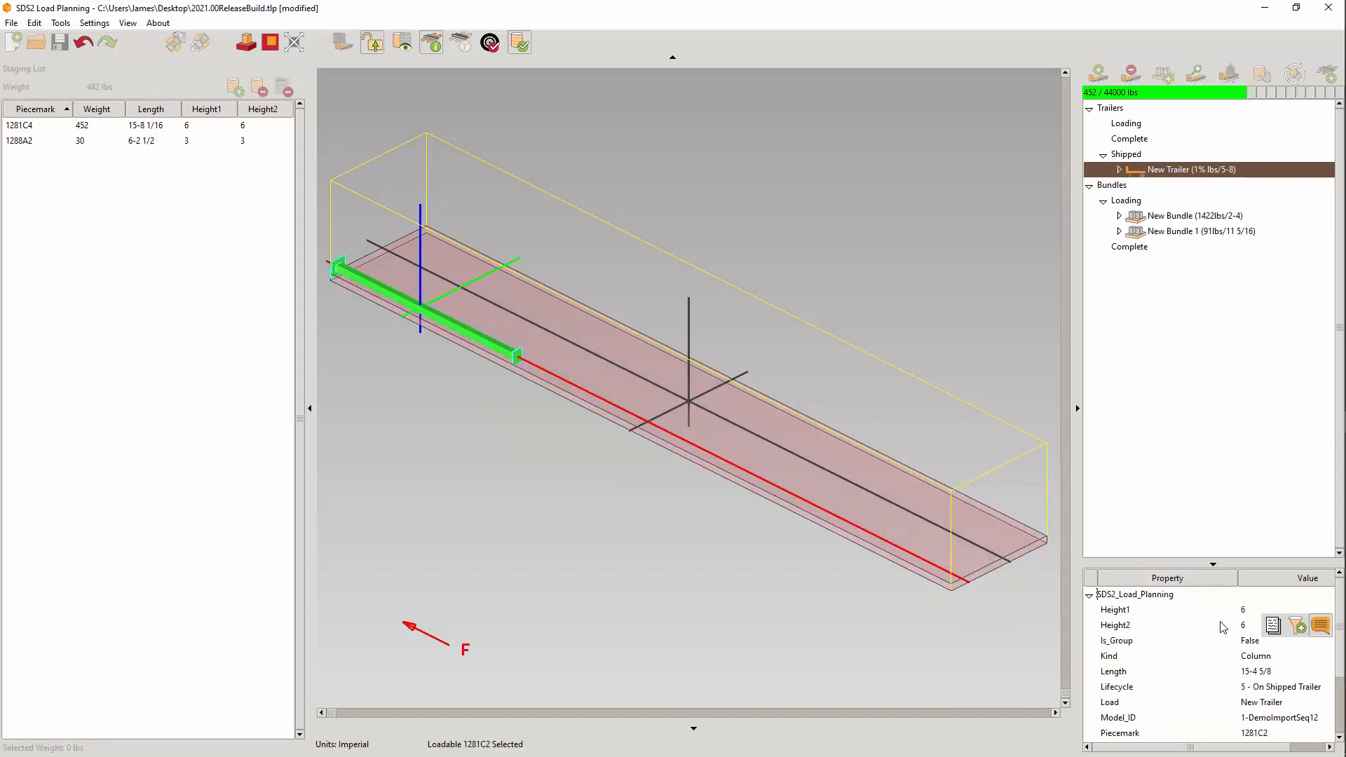
pyautogui.click(1296, 657)
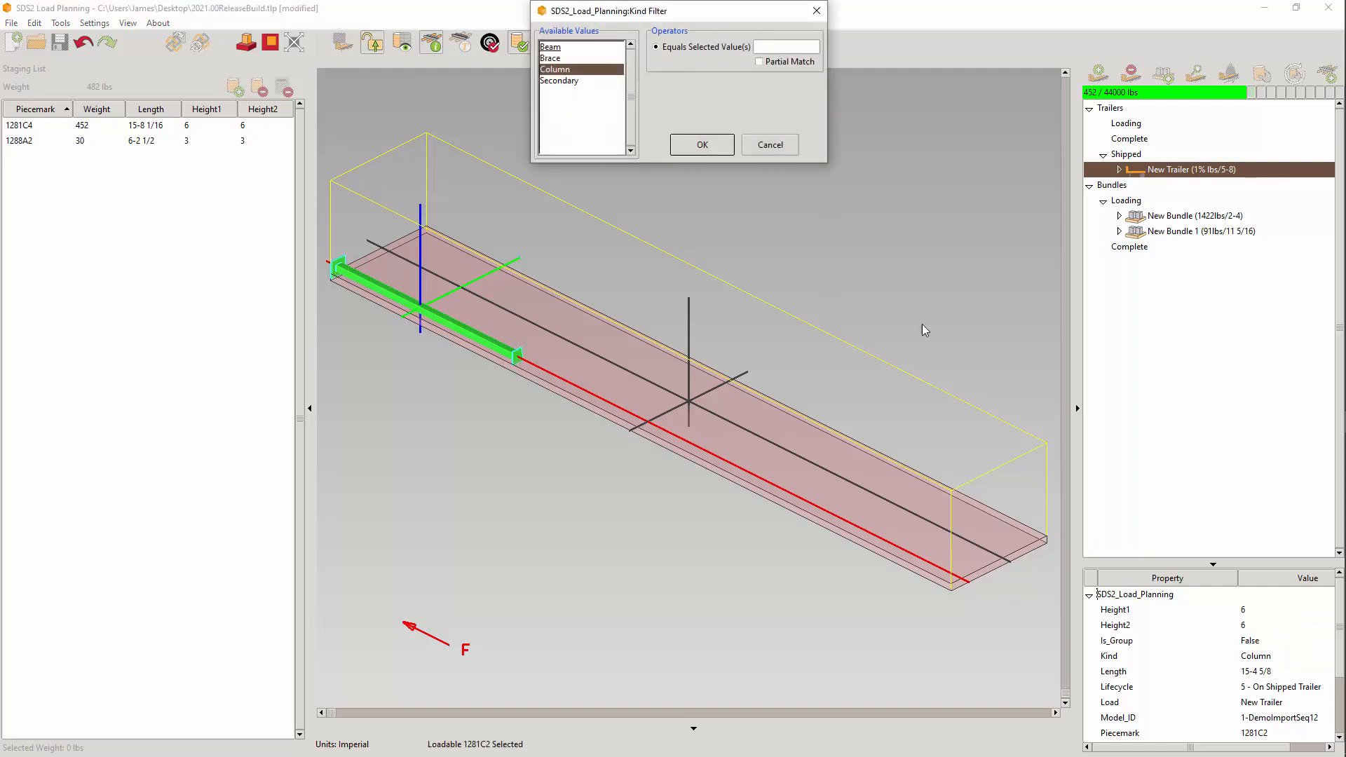
pyautogui.click(697, 143)
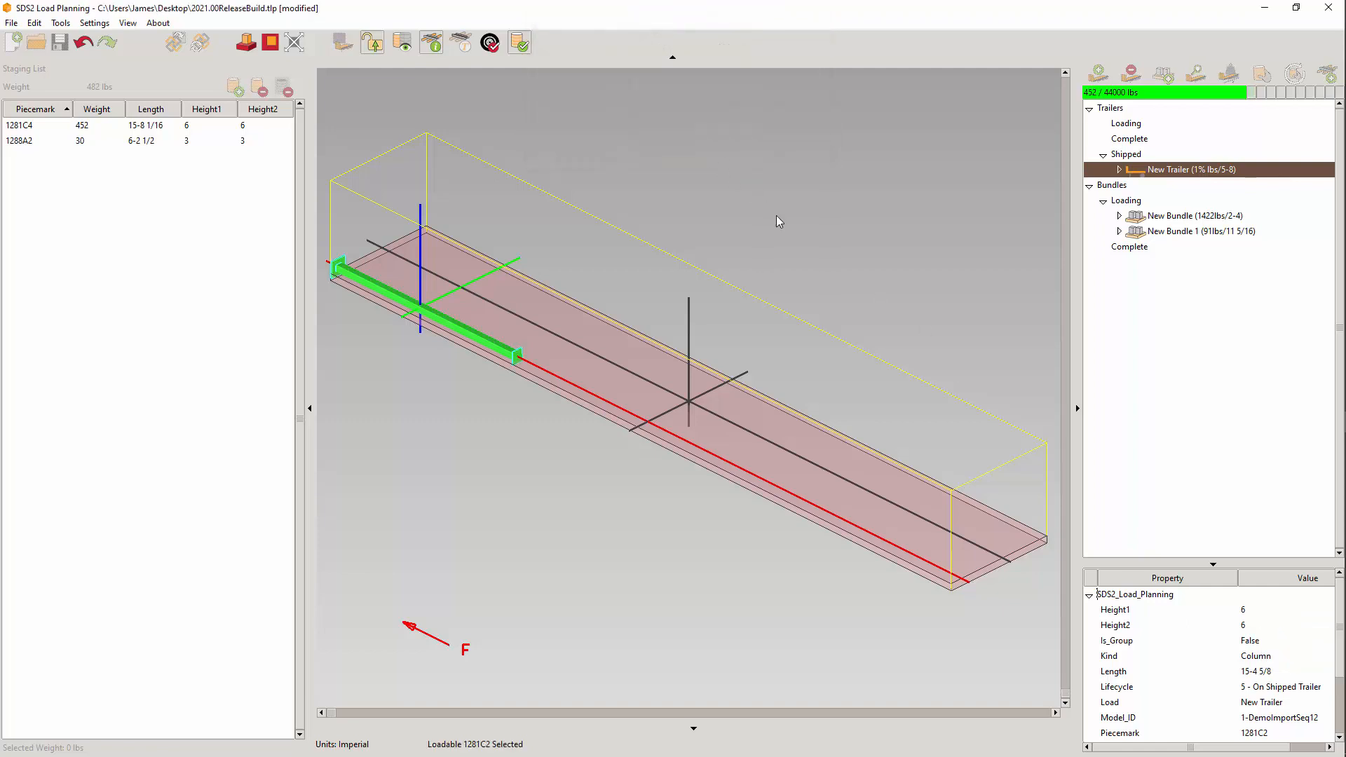
# Switch to the staging view and check the Workset filter for Feb 3 2021 and Feb 4 2021
pyautogui.press('Tab')
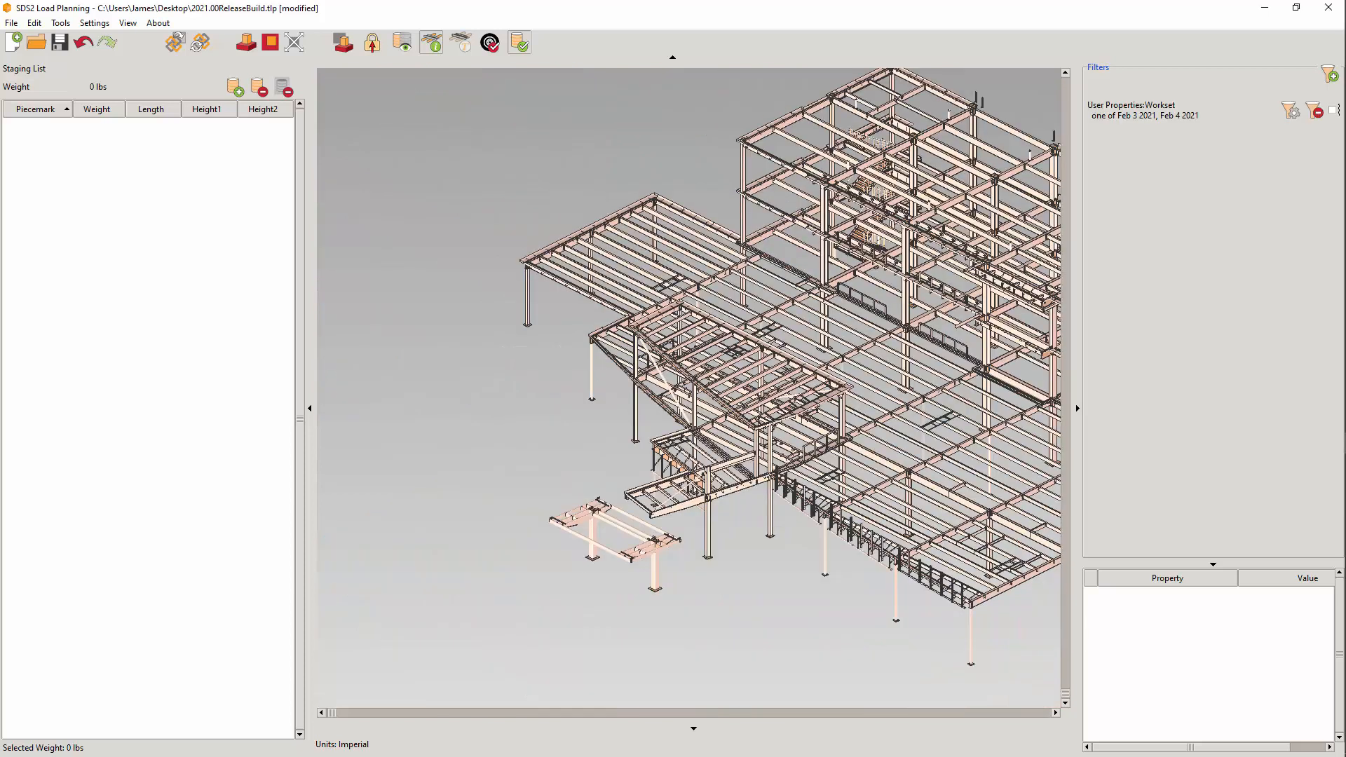
pyautogui.click(1332, 110)
# Group the two parallel frame members and the crosspiece between them as Frame 1
pyautogui.scroll(5, 678, 287)
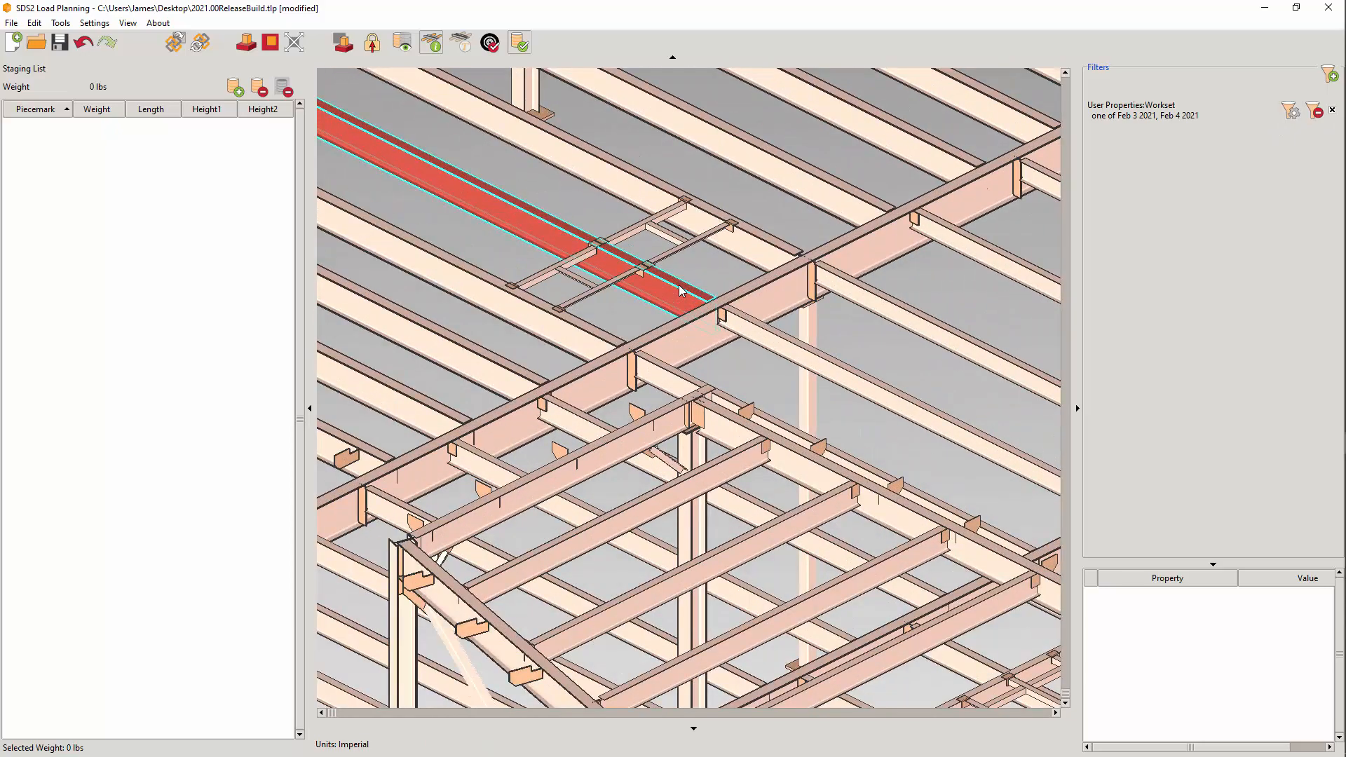
pyautogui.click(634, 223)
pyautogui.keyDown('ctrl'); pyautogui.click(663, 235); pyautogui.keyUp('ctrl')
pyautogui.keyDown('ctrl'); pyautogui.click(690, 245); pyautogui.keyUp('ctrl')
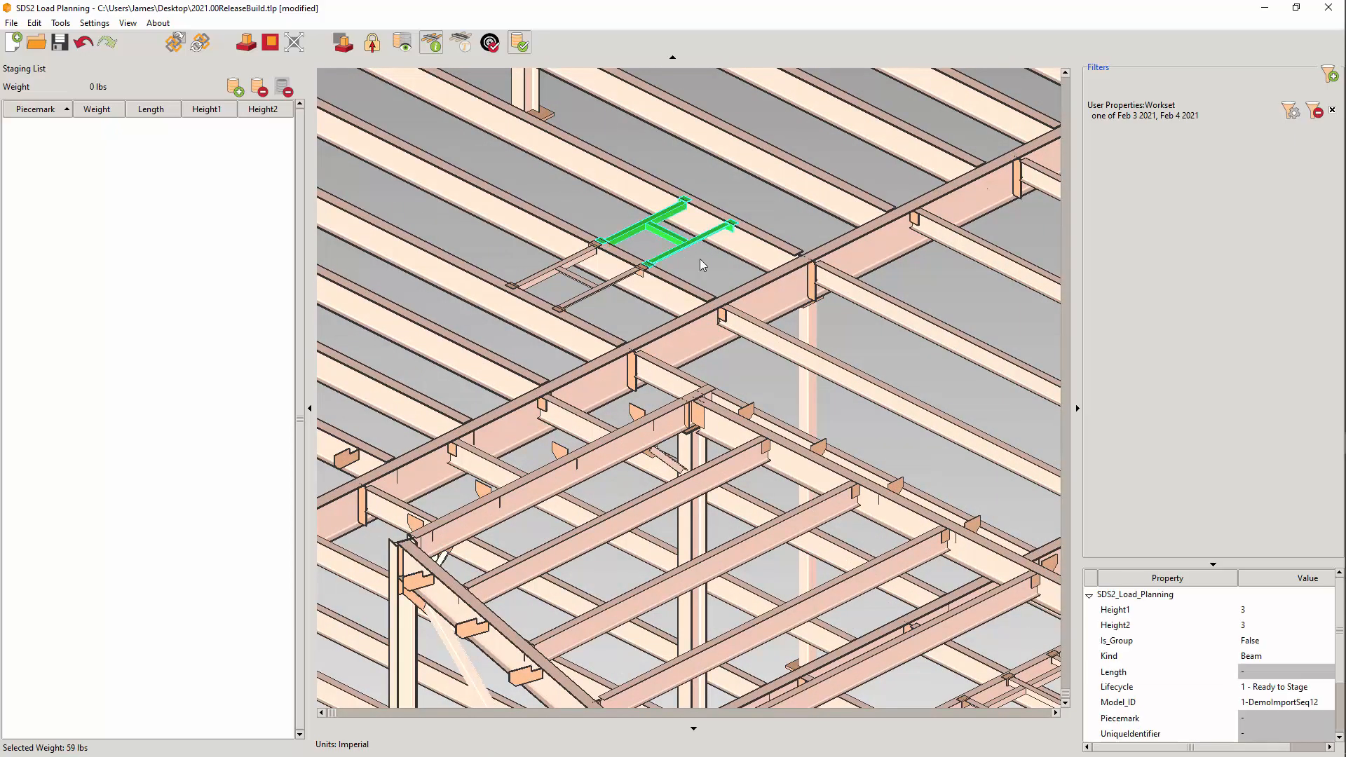
pyautogui.rightClick(702, 262)
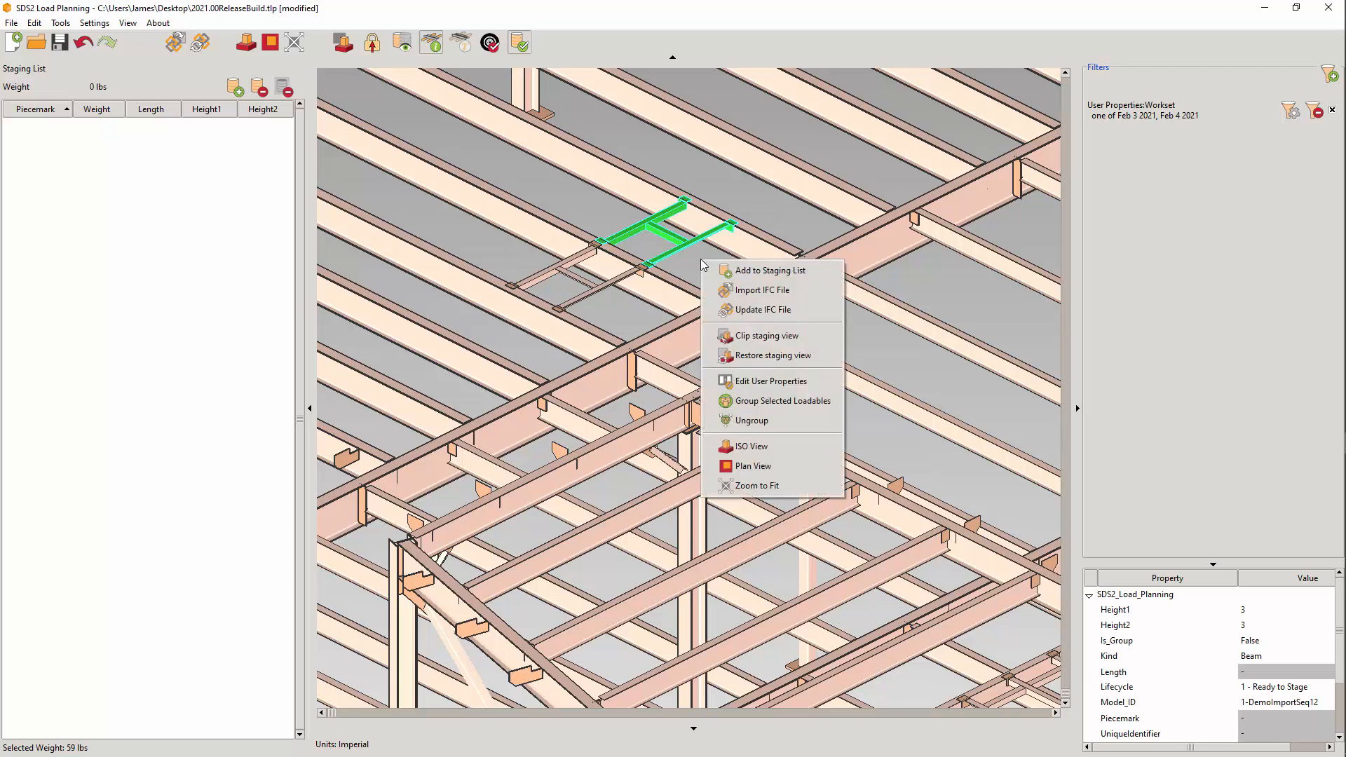
pyautogui.click(795, 401)
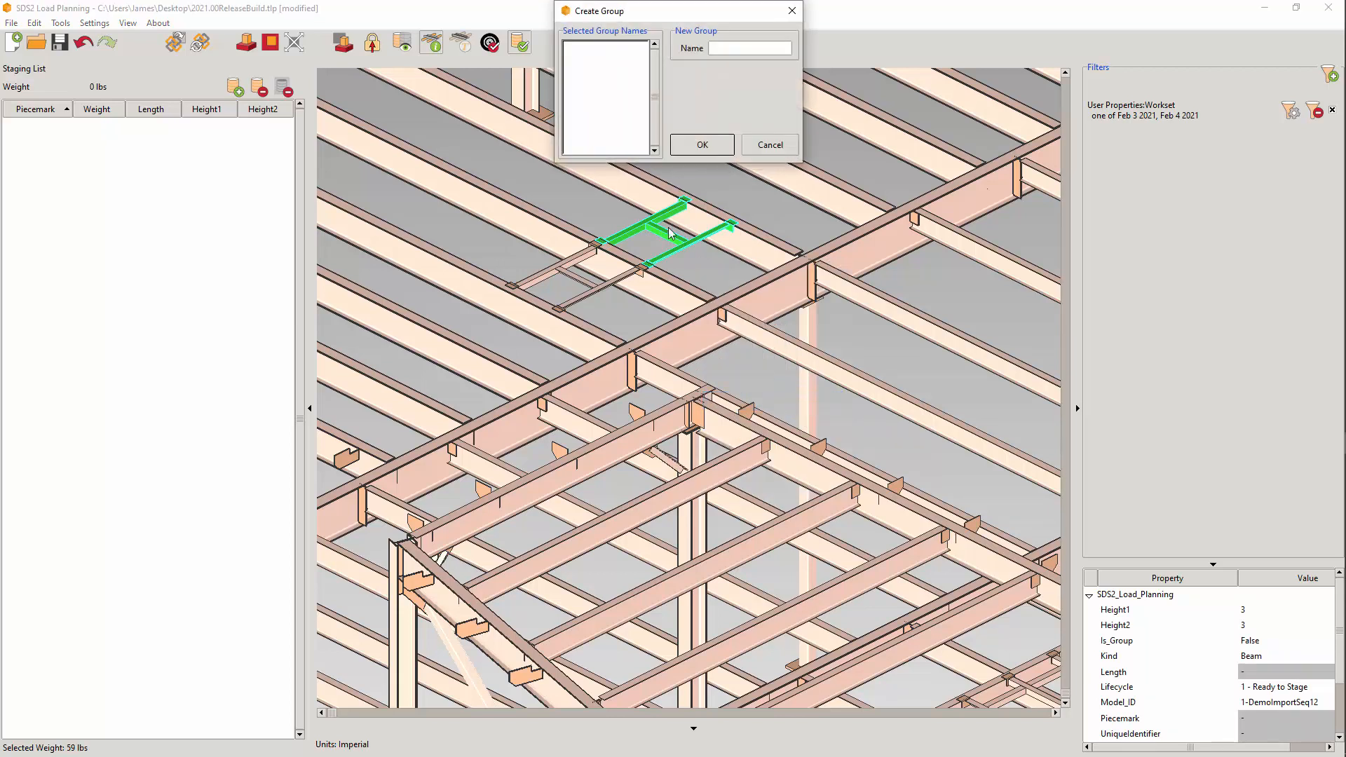
pyautogui.click(725, 45)
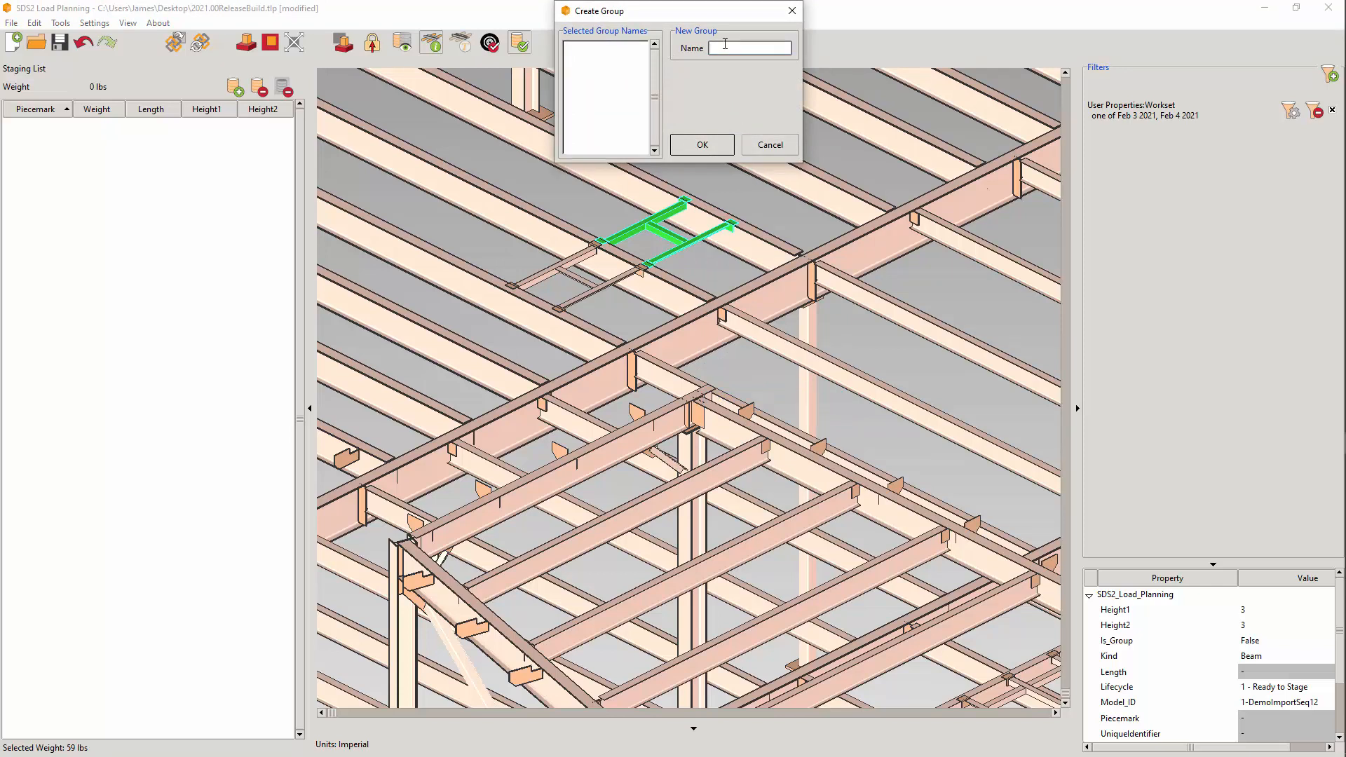
pyautogui.write('Frame 1')
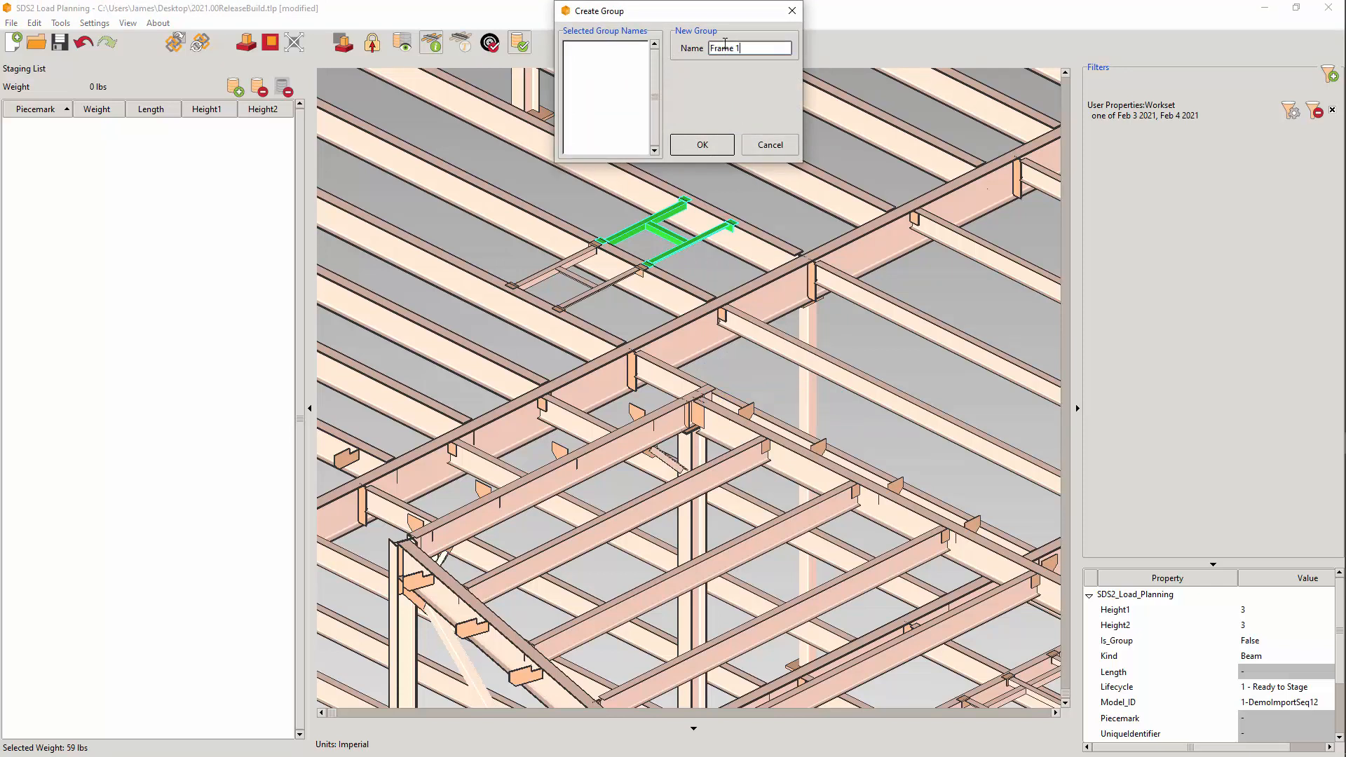
pyautogui.click(706, 148)
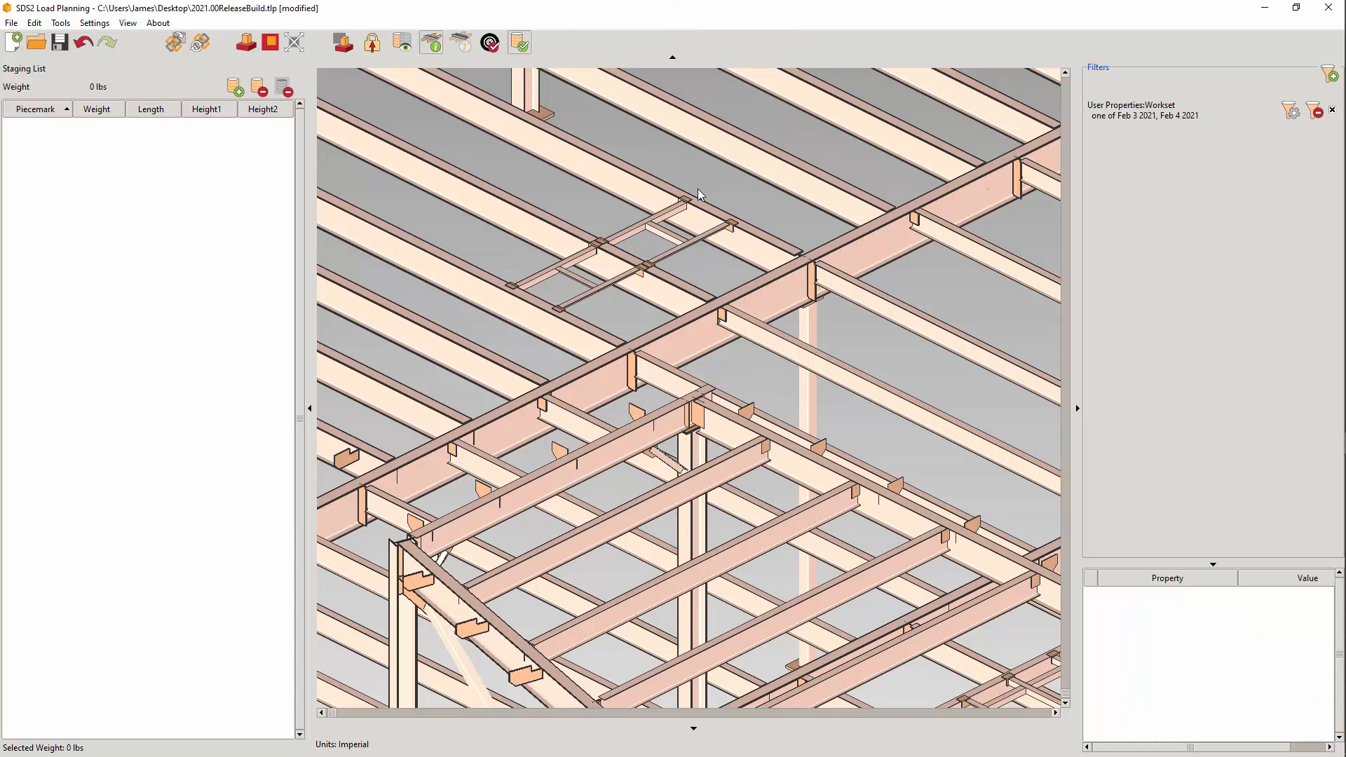
# Add the adjoining beam in line with Frame 1 to that group, keep the name Frame 1, and check the group by selecting it
pyautogui.click(662, 234)
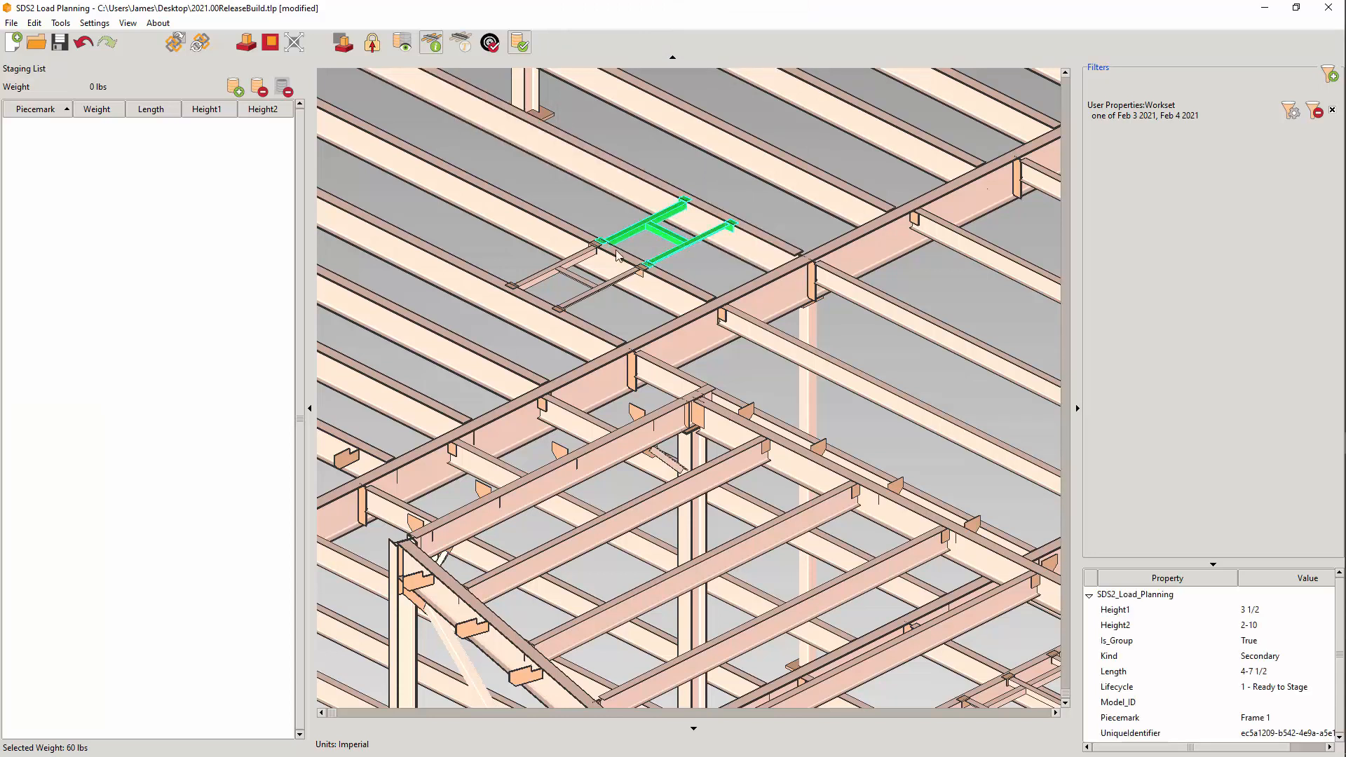
pyautogui.keyDown('ctrl'); pyautogui.click(569, 272); pyautogui.keyUp('ctrl')
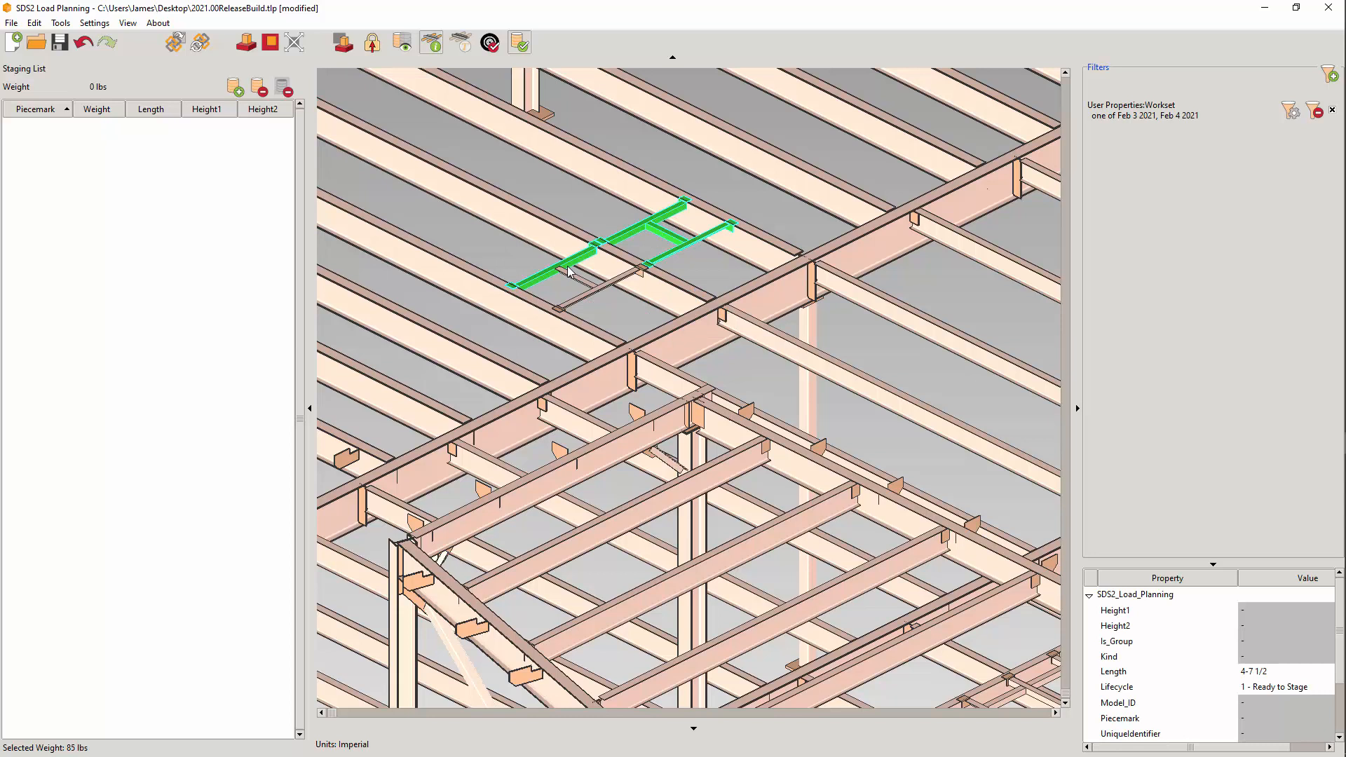
pyautogui.rightClick(643, 241)
pyautogui.click(707, 382)
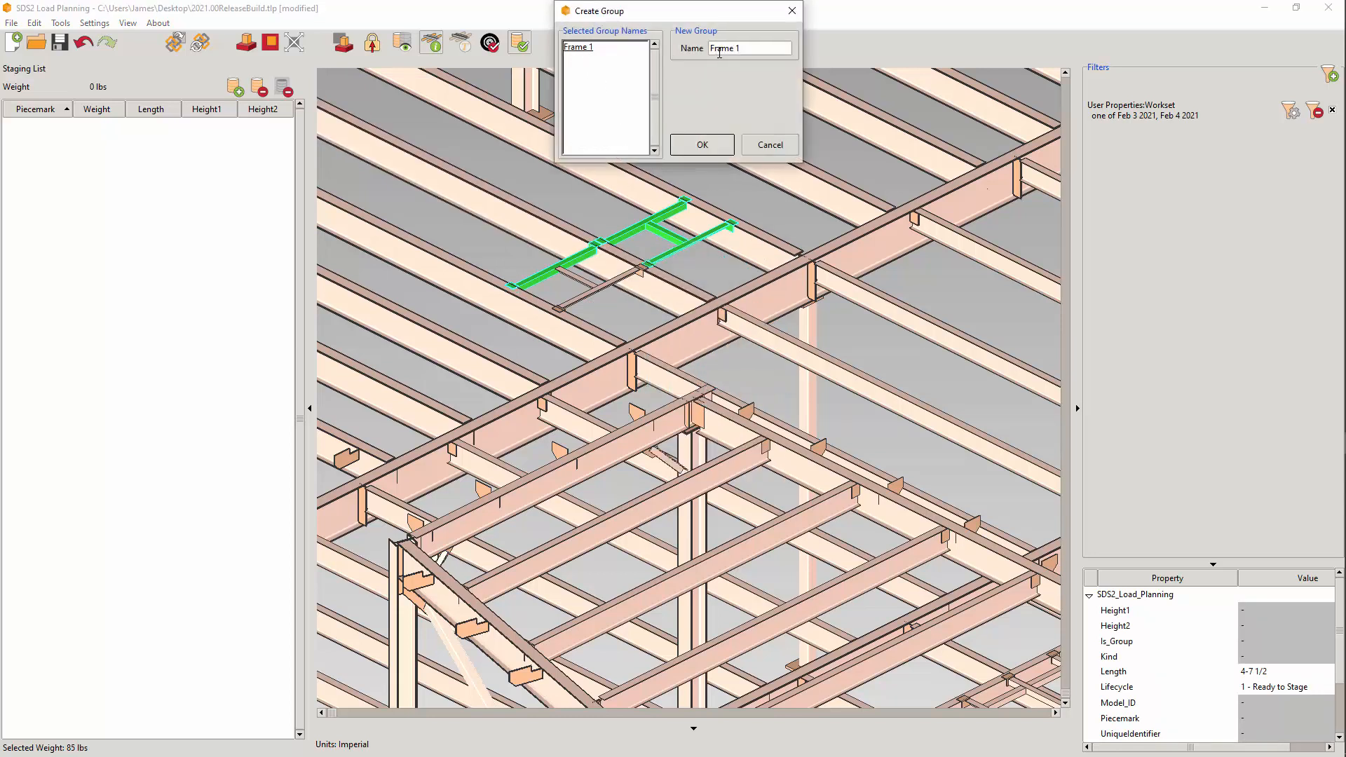
pyautogui.click(702, 145)
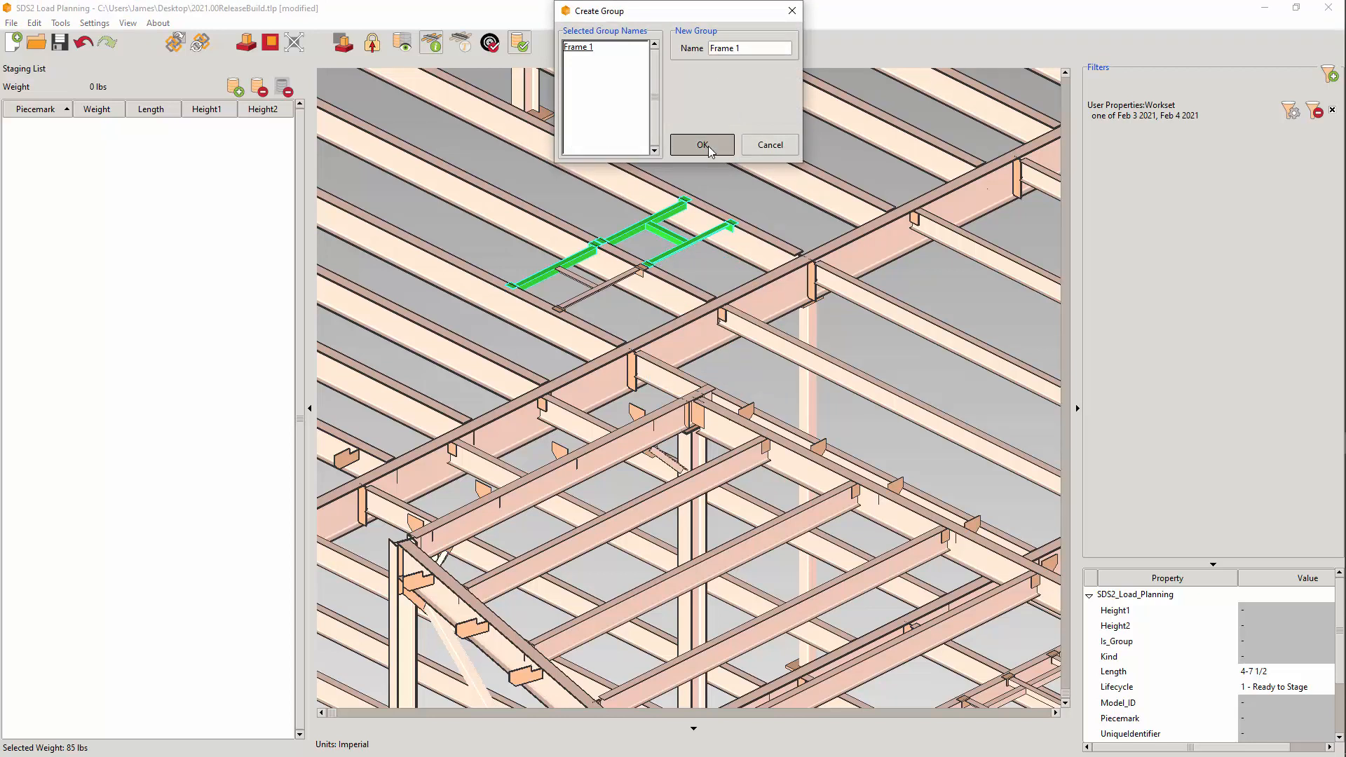
pyautogui.click(659, 225)
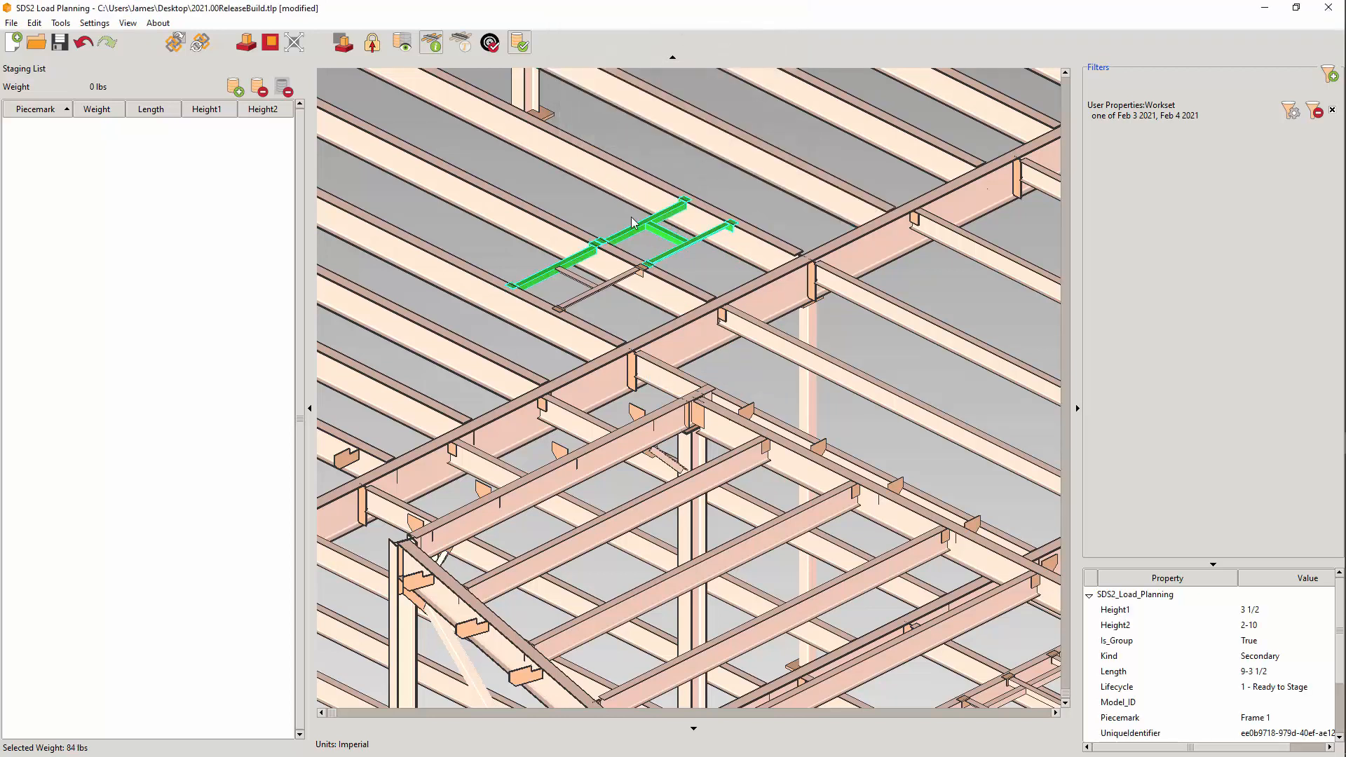
pyautogui.click(609, 216)
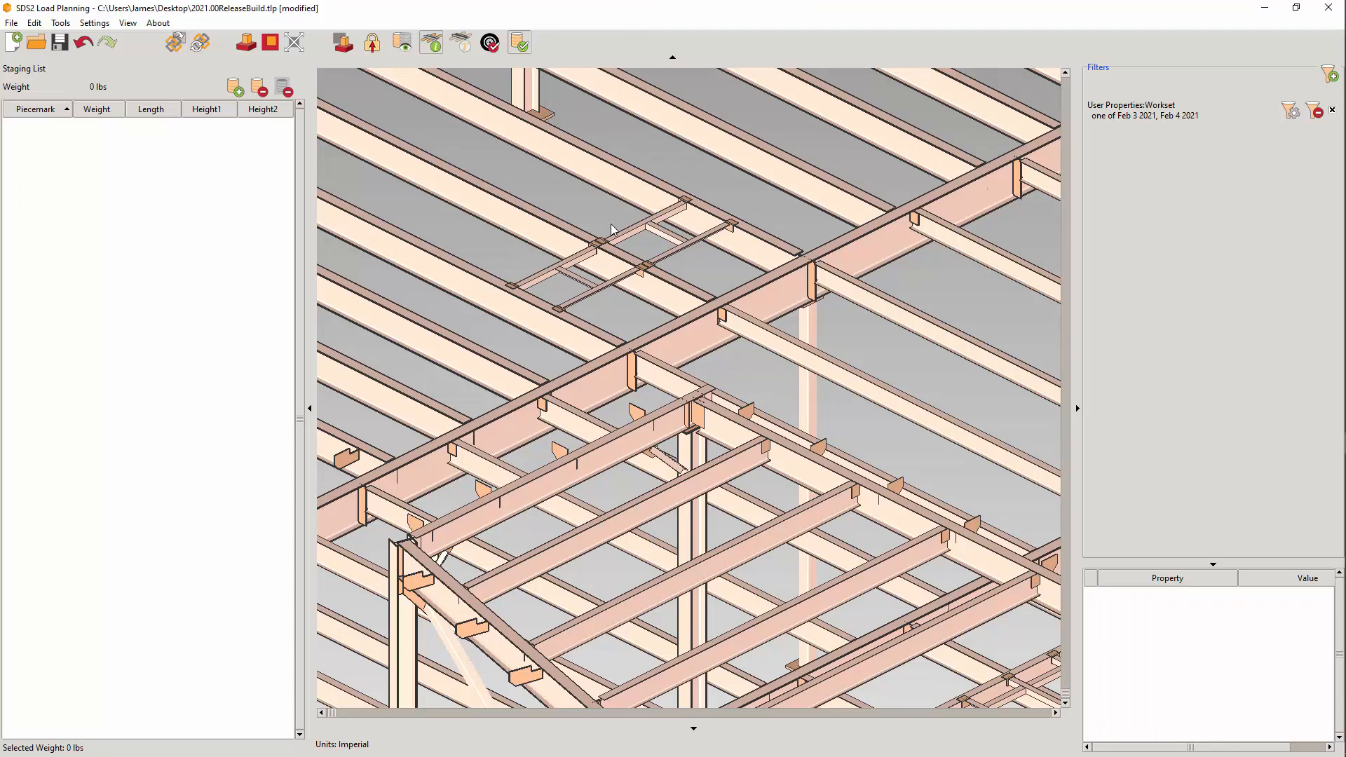
# Group the Frame 1 and Frame 2 assemblies together as a new group named Frame 3
pyautogui.click(609, 291)
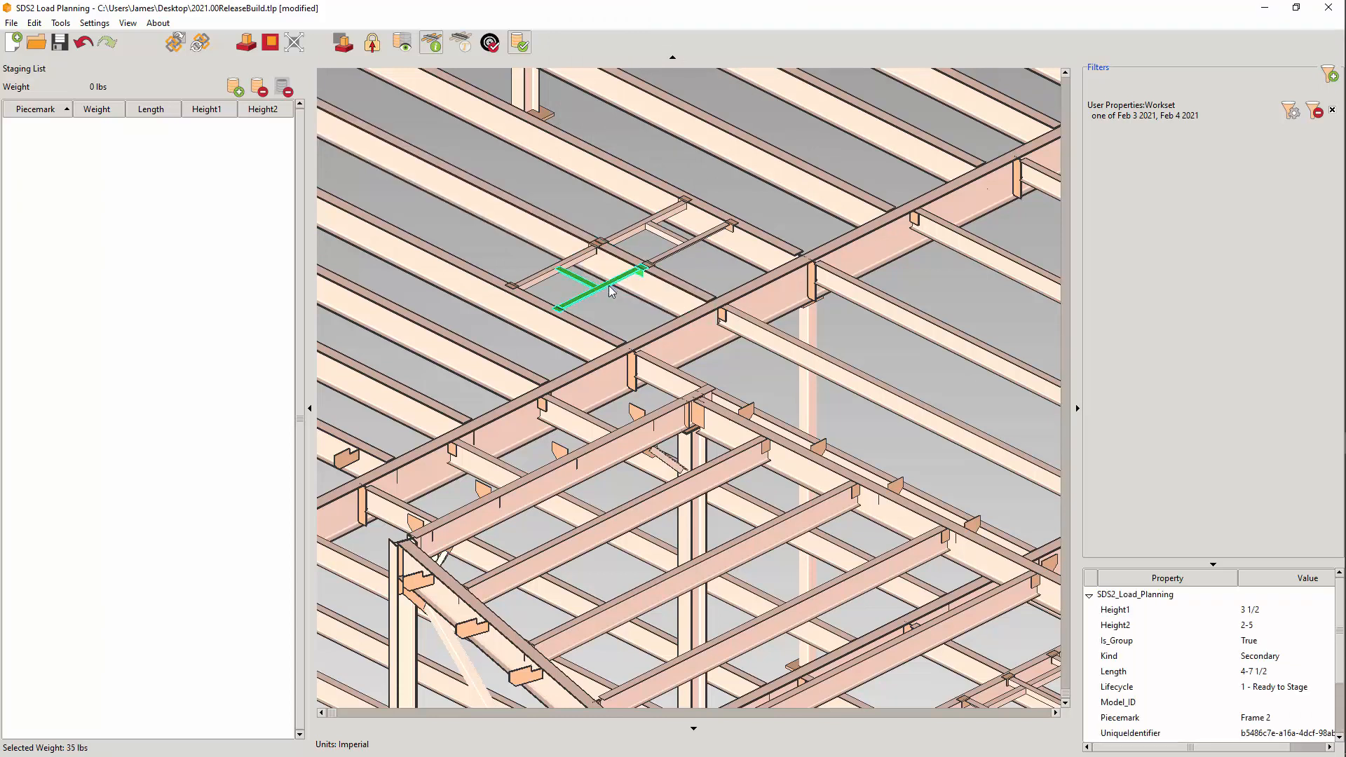
pyautogui.click(636, 232)
pyautogui.rightClick(635, 231)
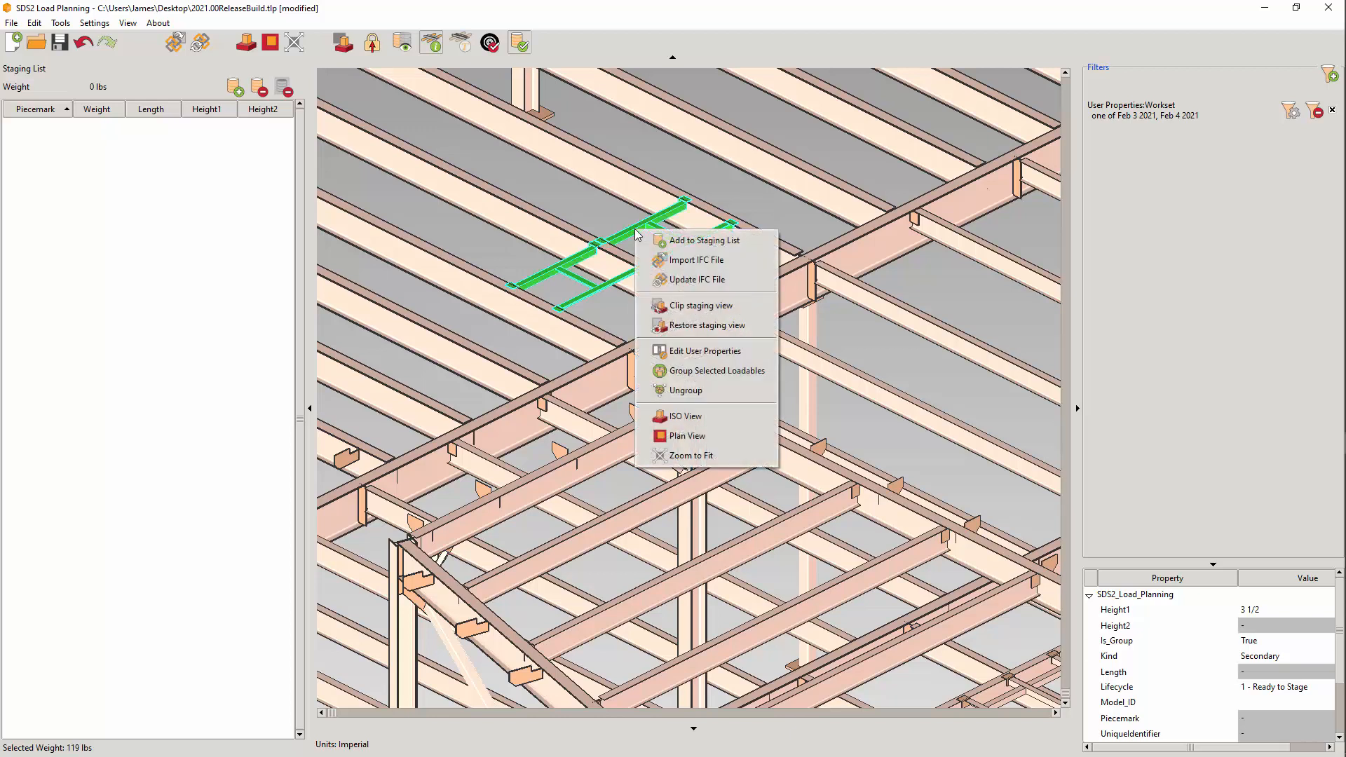
pyautogui.click(709, 370)
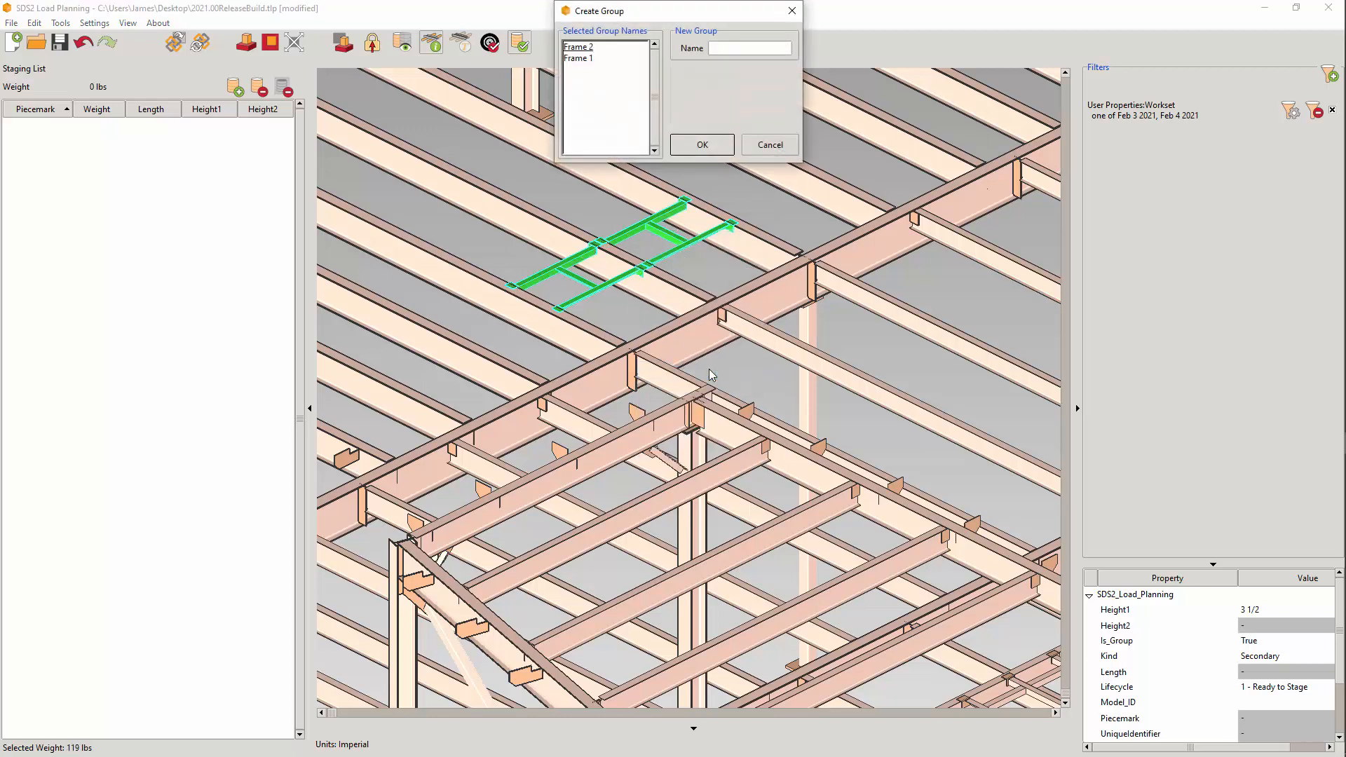
pyautogui.click(595, 58)
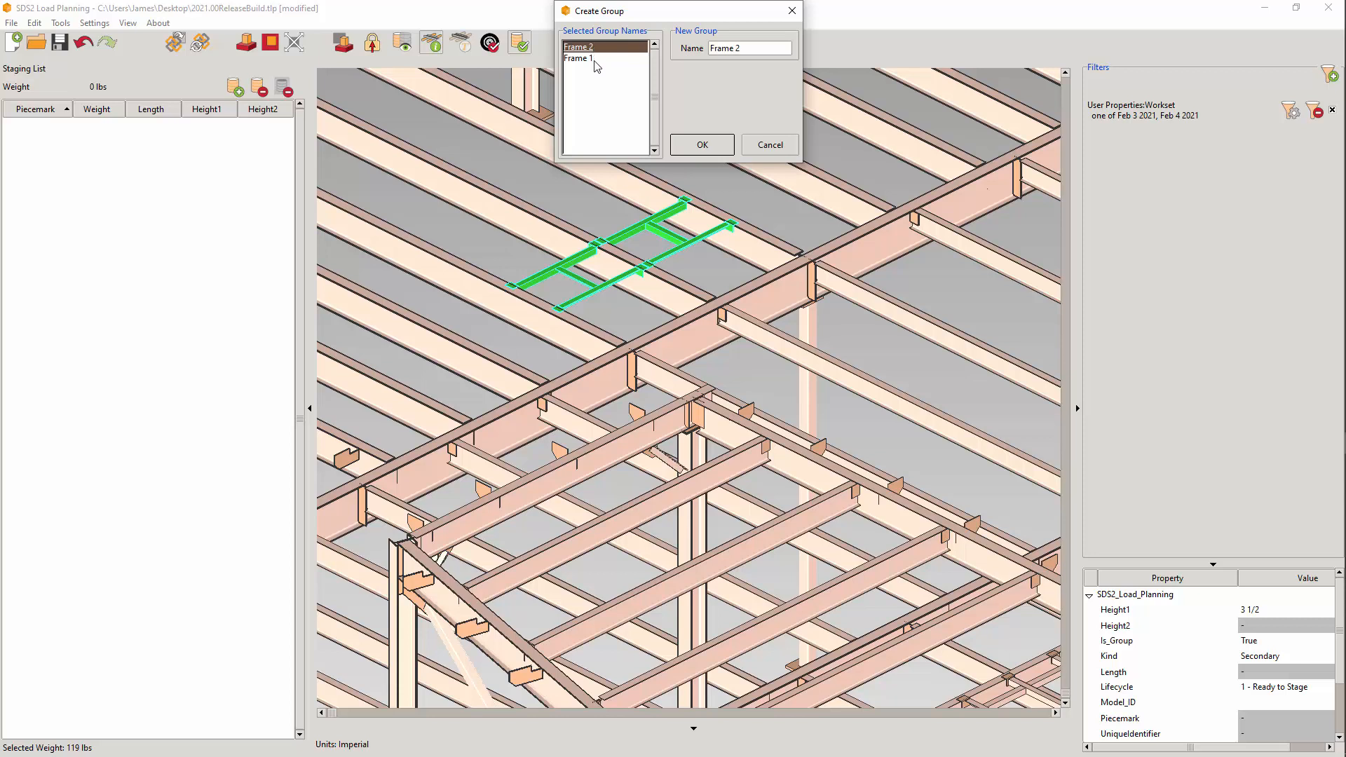
pyautogui.click(743, 49)
pyautogui.click(744, 48)
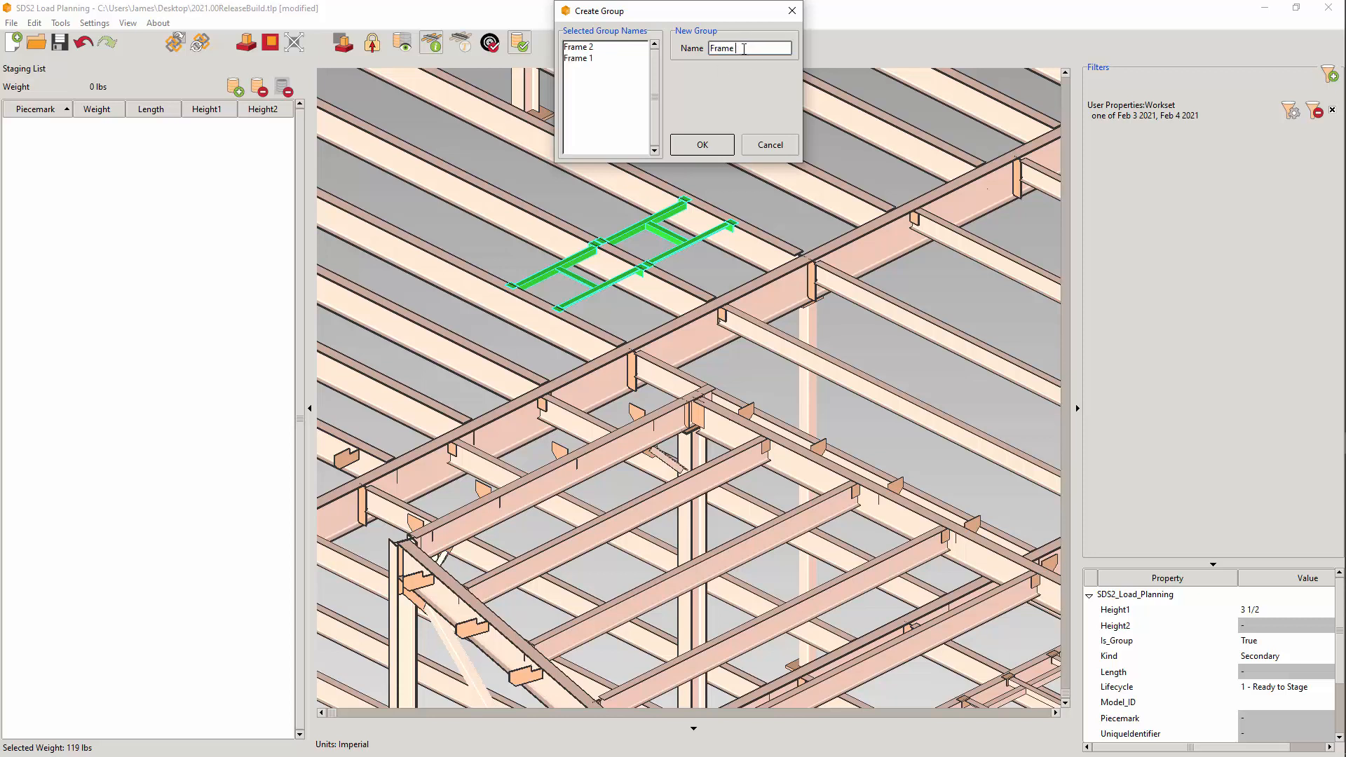
pyautogui.write('3')
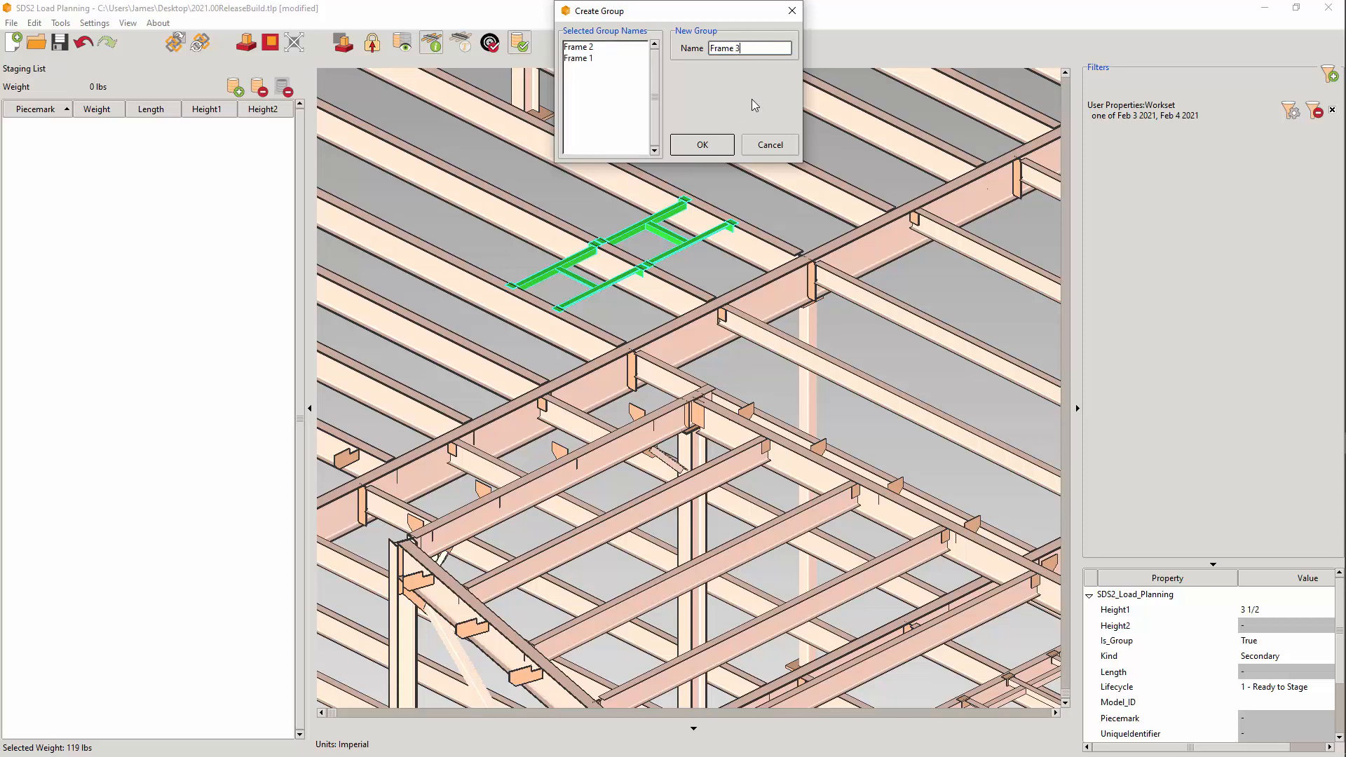
pyautogui.click(712, 148)
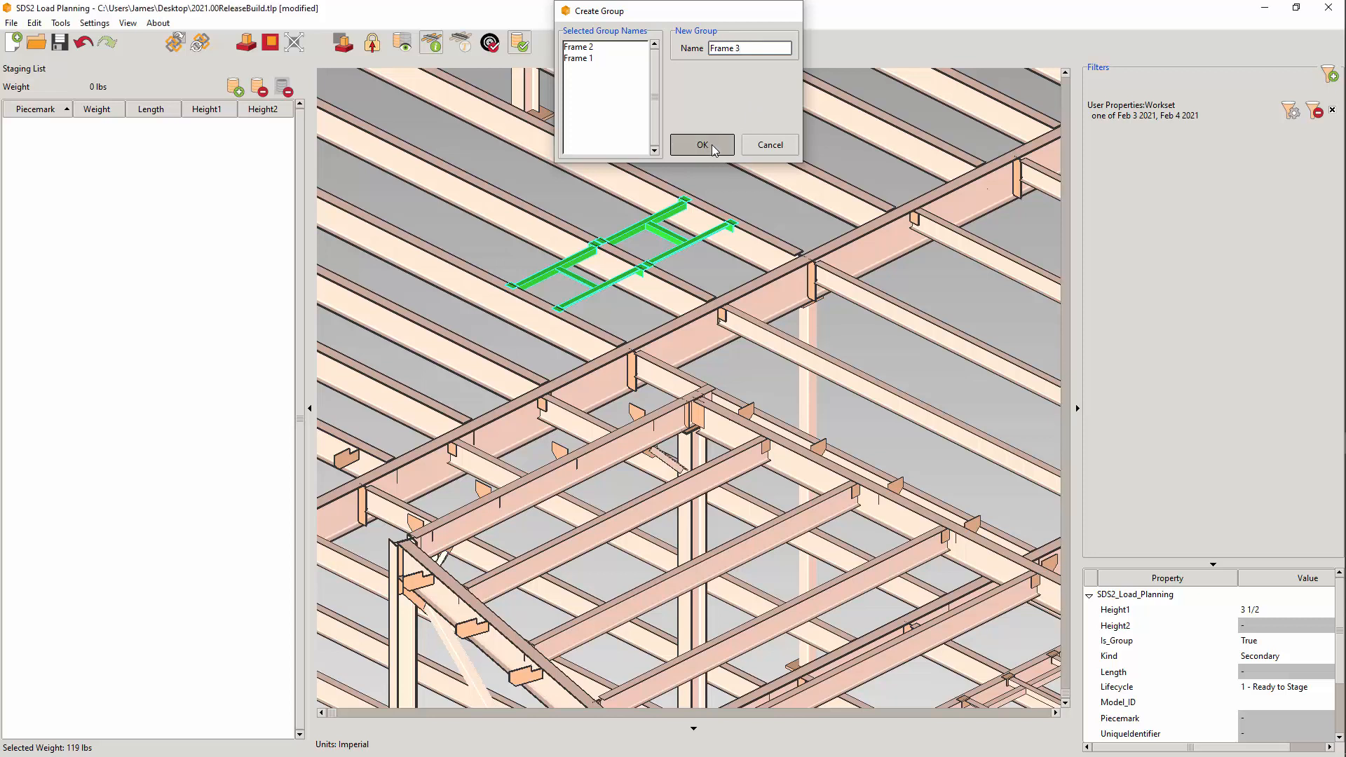
# Ungroup Frame 3 and undo the ungrouping
pyautogui.rightClick(635, 231)
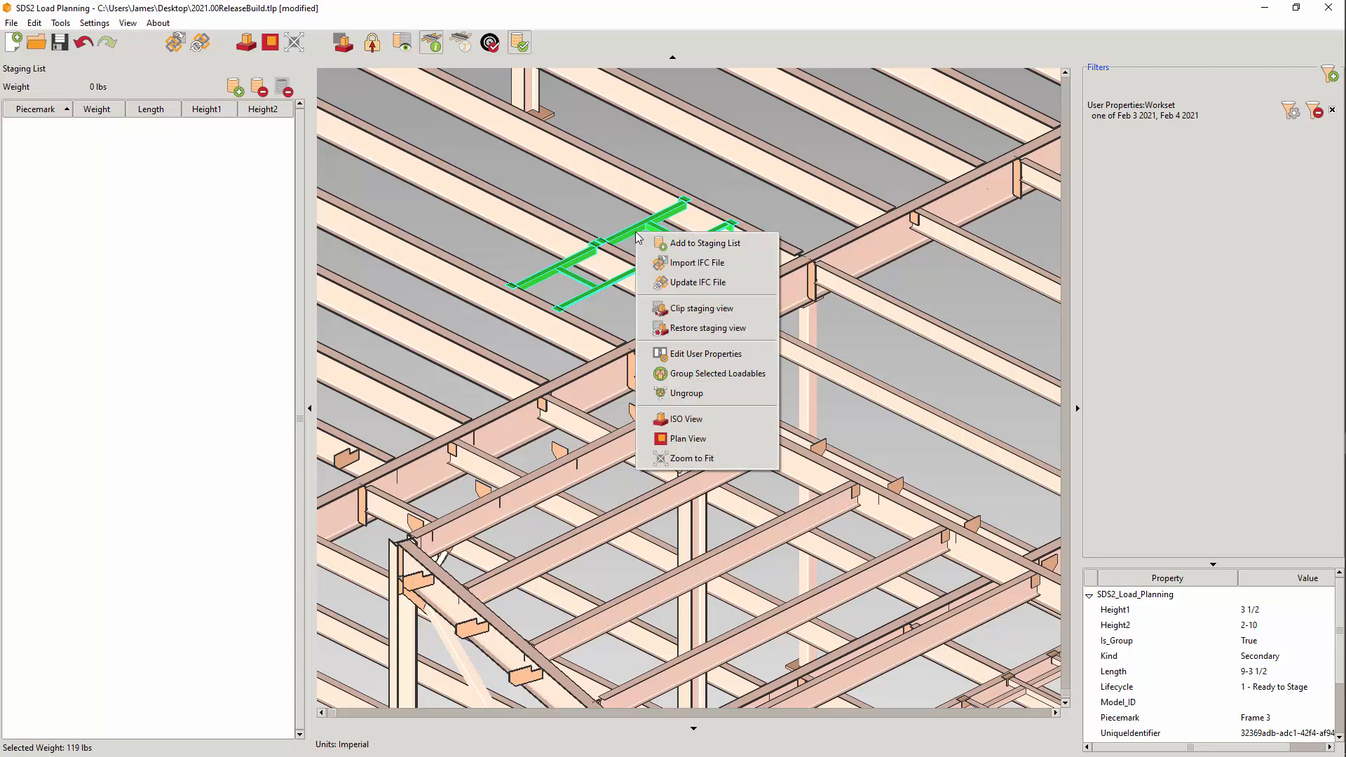
pyautogui.click(705, 394)
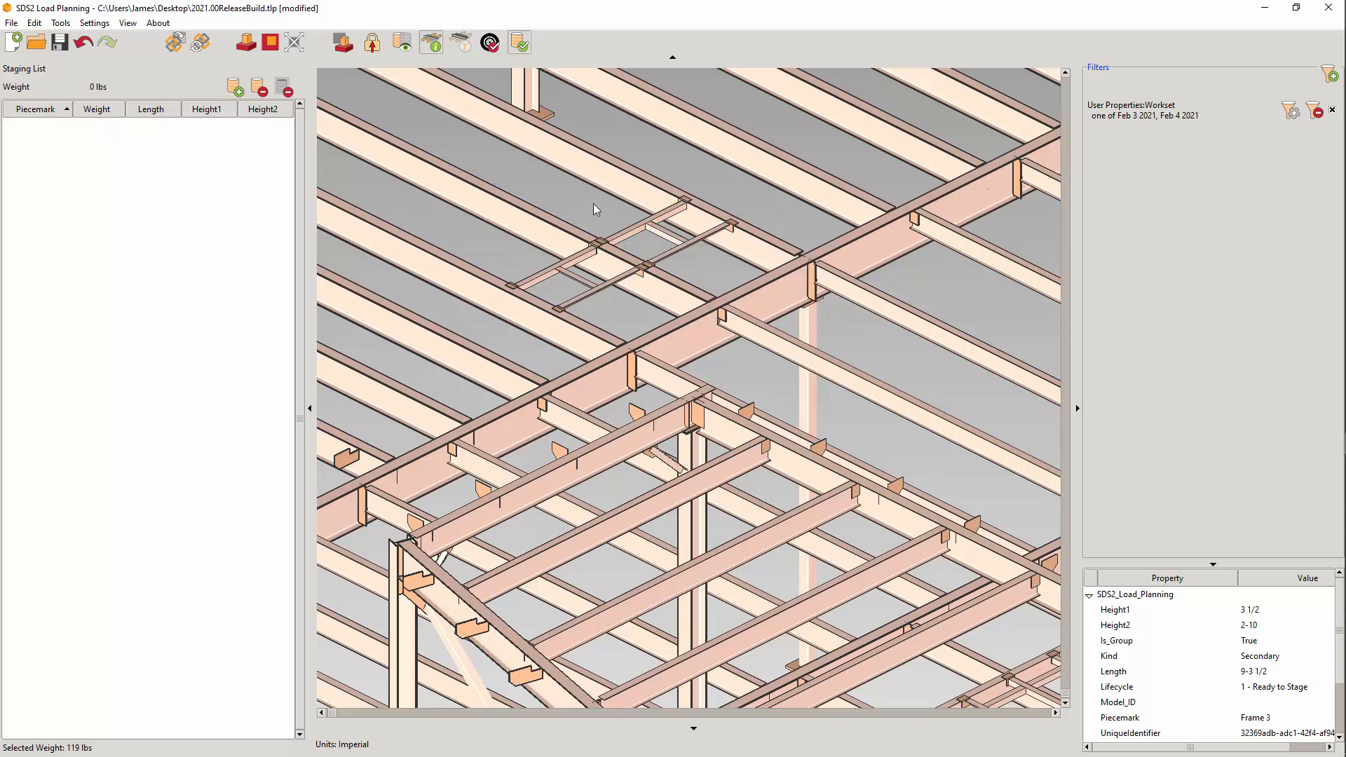
pyautogui.click(83, 44)
# Select Frame 3 and examine its load planning properties and its Workset user property
pyautogui.click(630, 229)
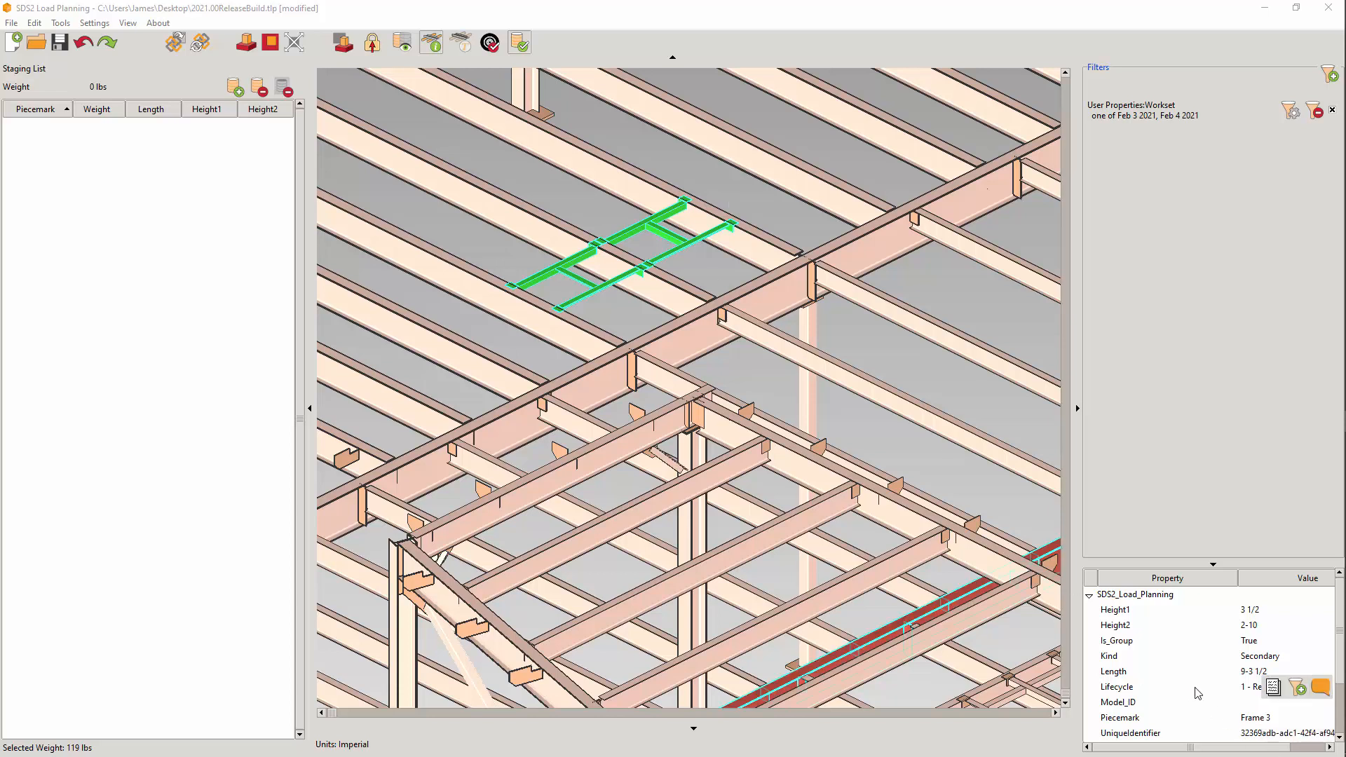
pyautogui.scroll(-2, 1206, 692)
pyautogui.scroll(-1, 1205, 693)
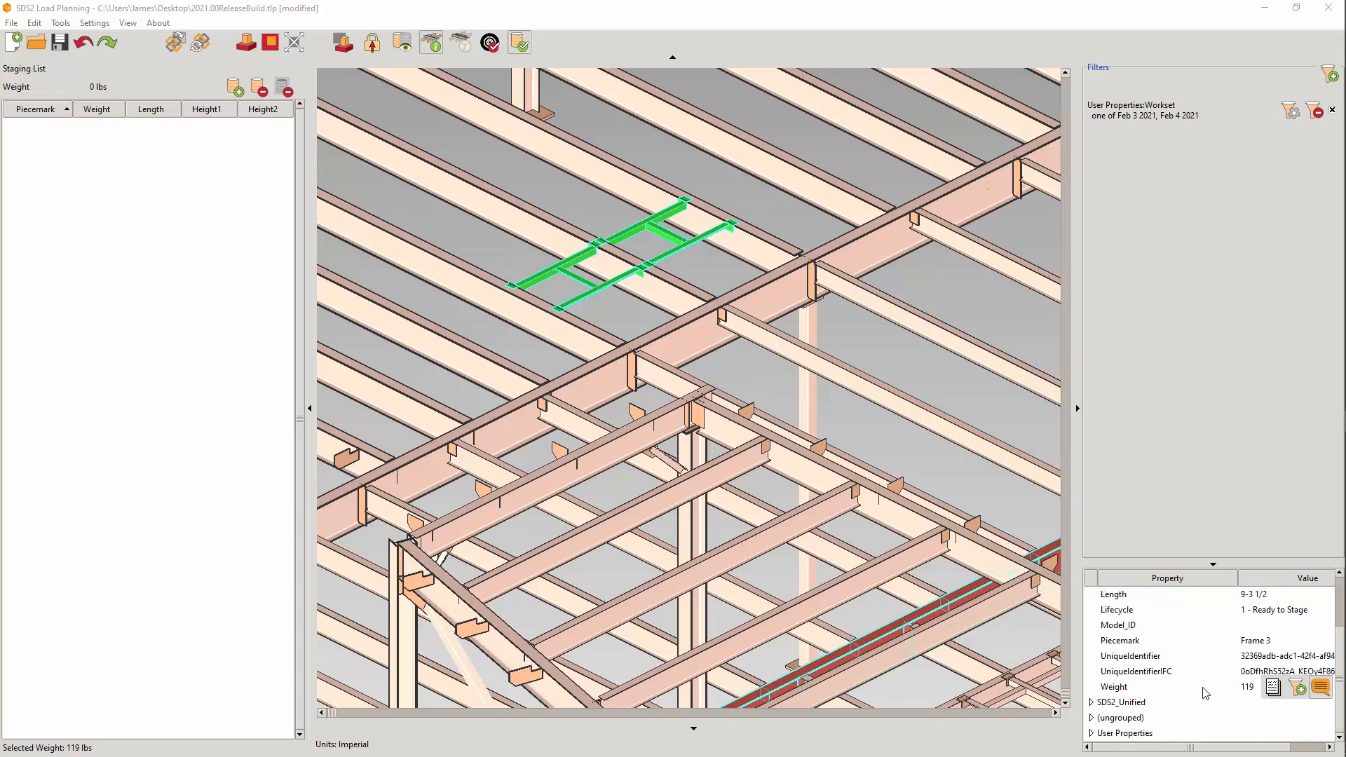
pyautogui.click(1090, 732)
pyautogui.scroll(-1, 1216, 705)
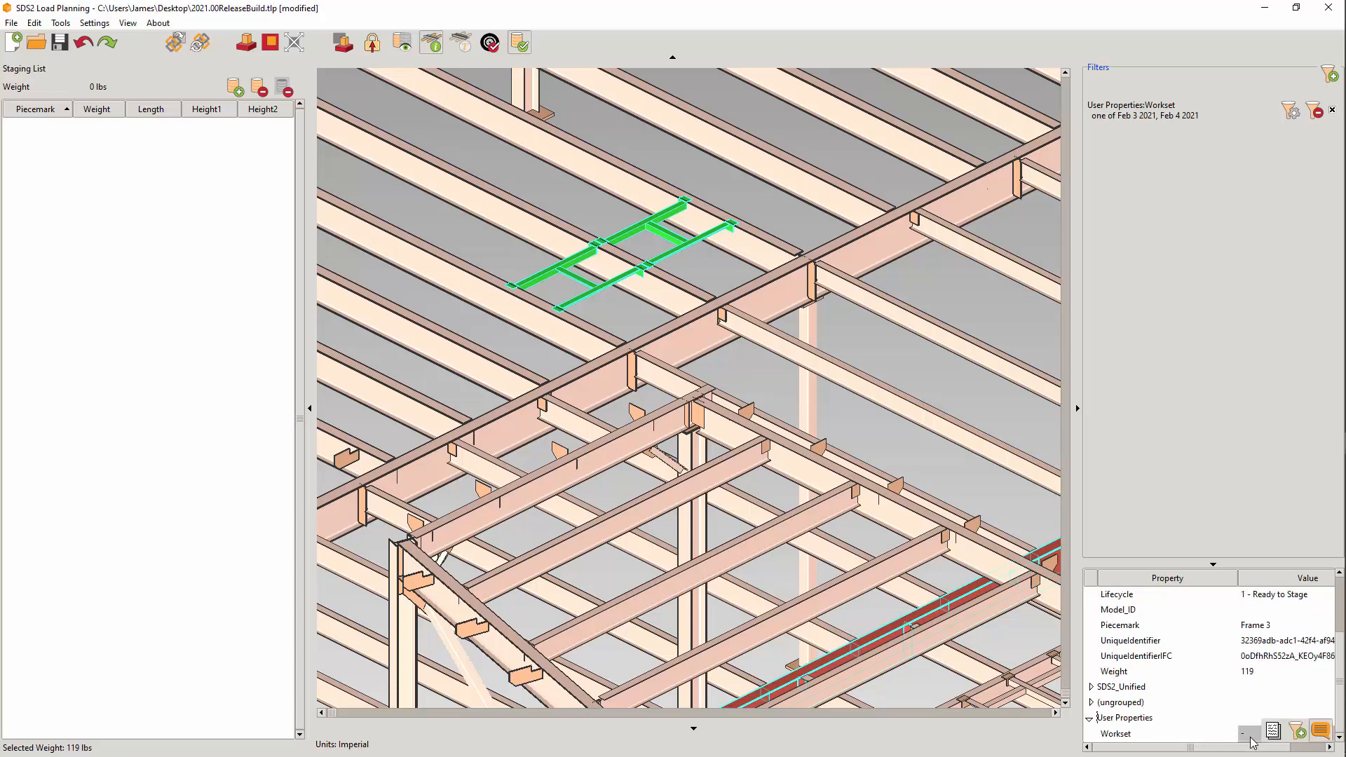
pyautogui.scroll(3, 1177, 674)
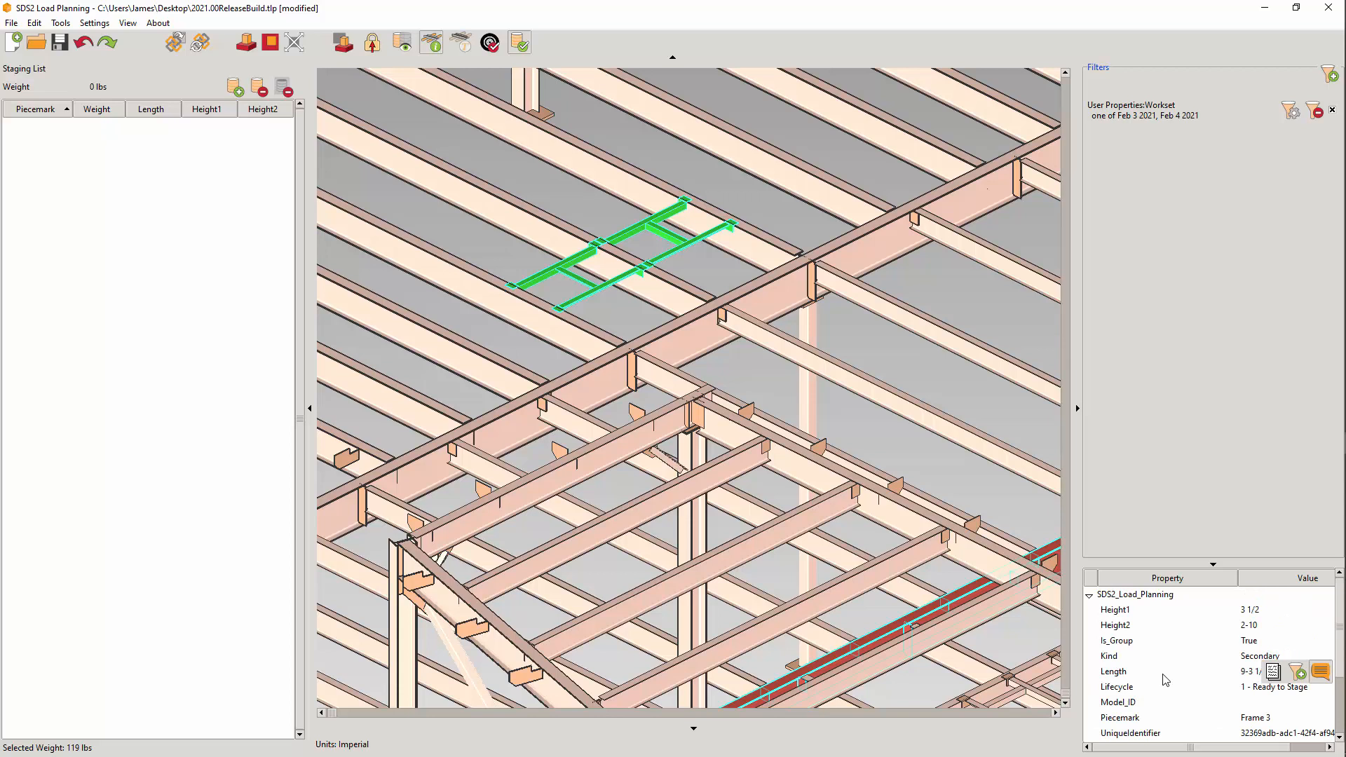
pyautogui.click(1089, 594)
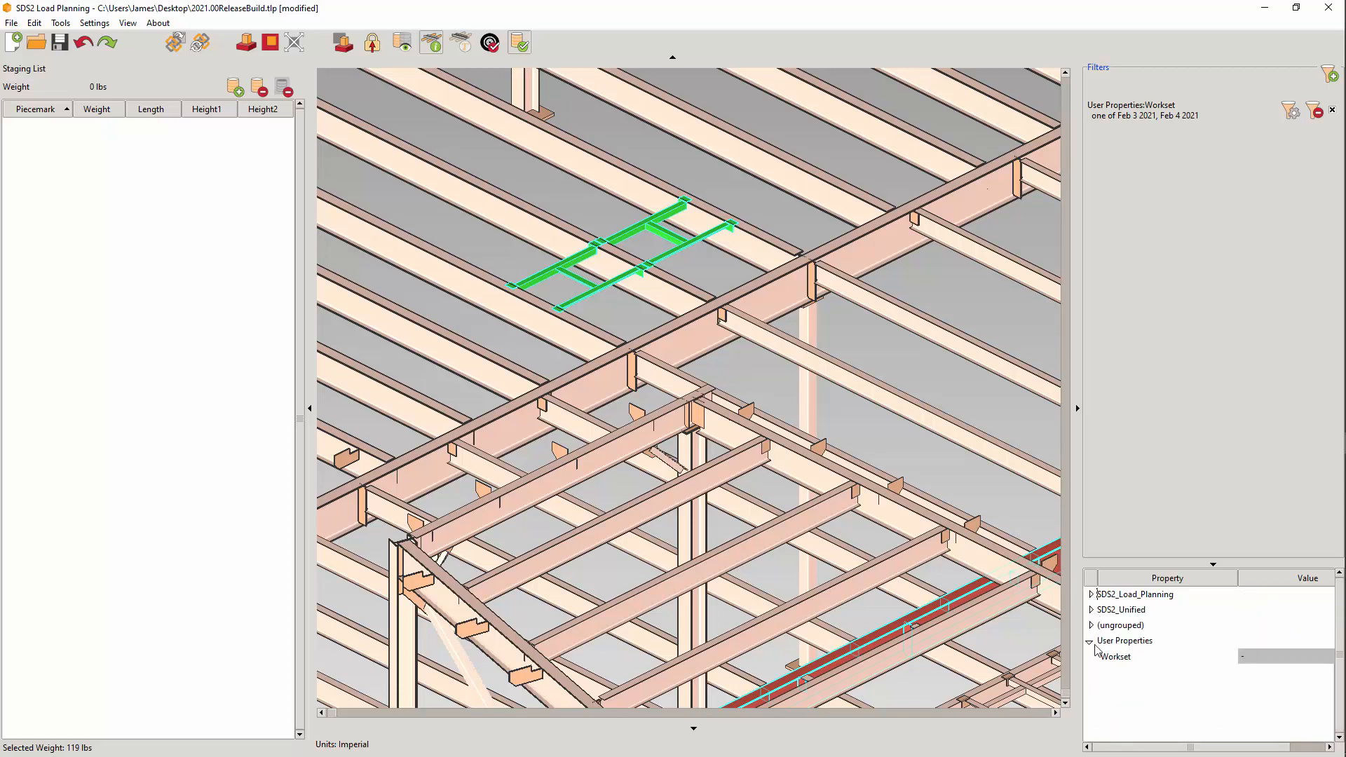
pyautogui.click(1091, 642)
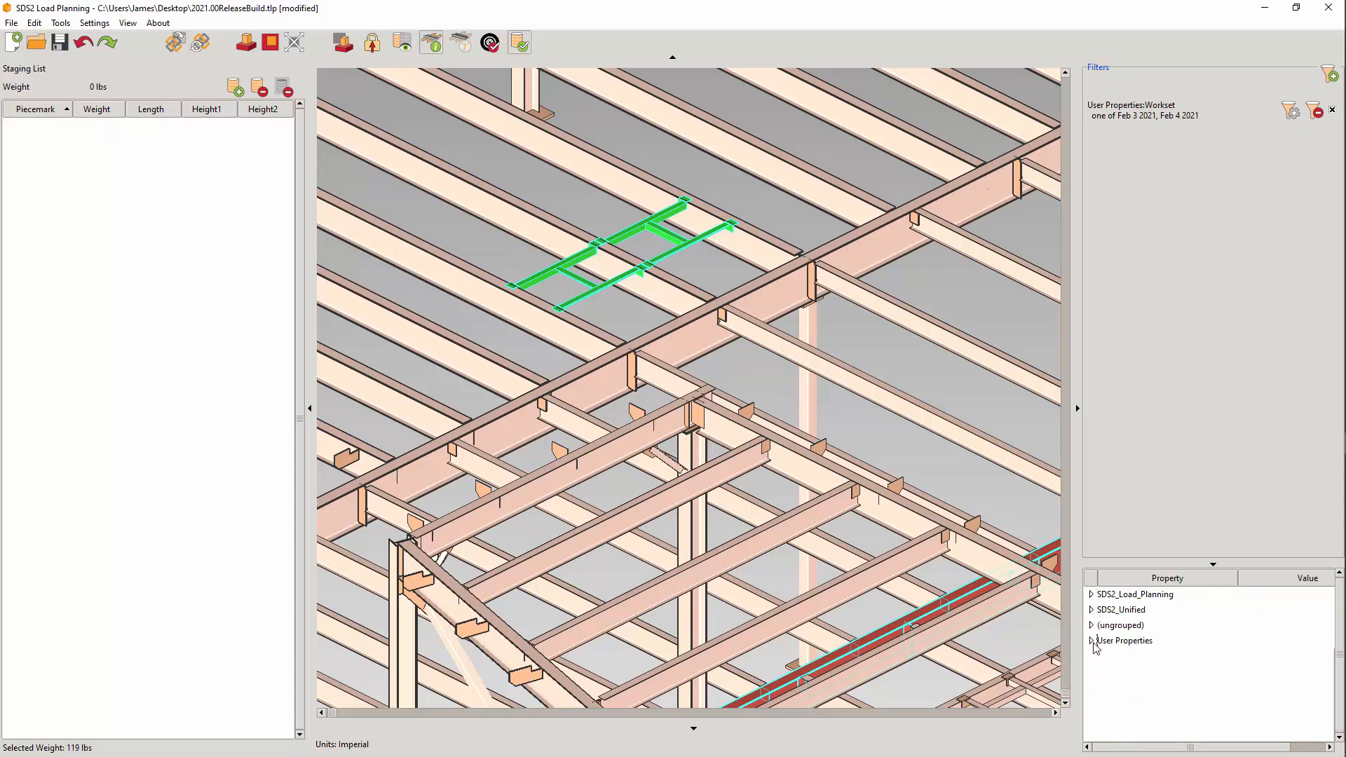
# Add Frame 3 to the staging list and load it onto New Trailer in the loading view
pyautogui.rightClick(655, 237)
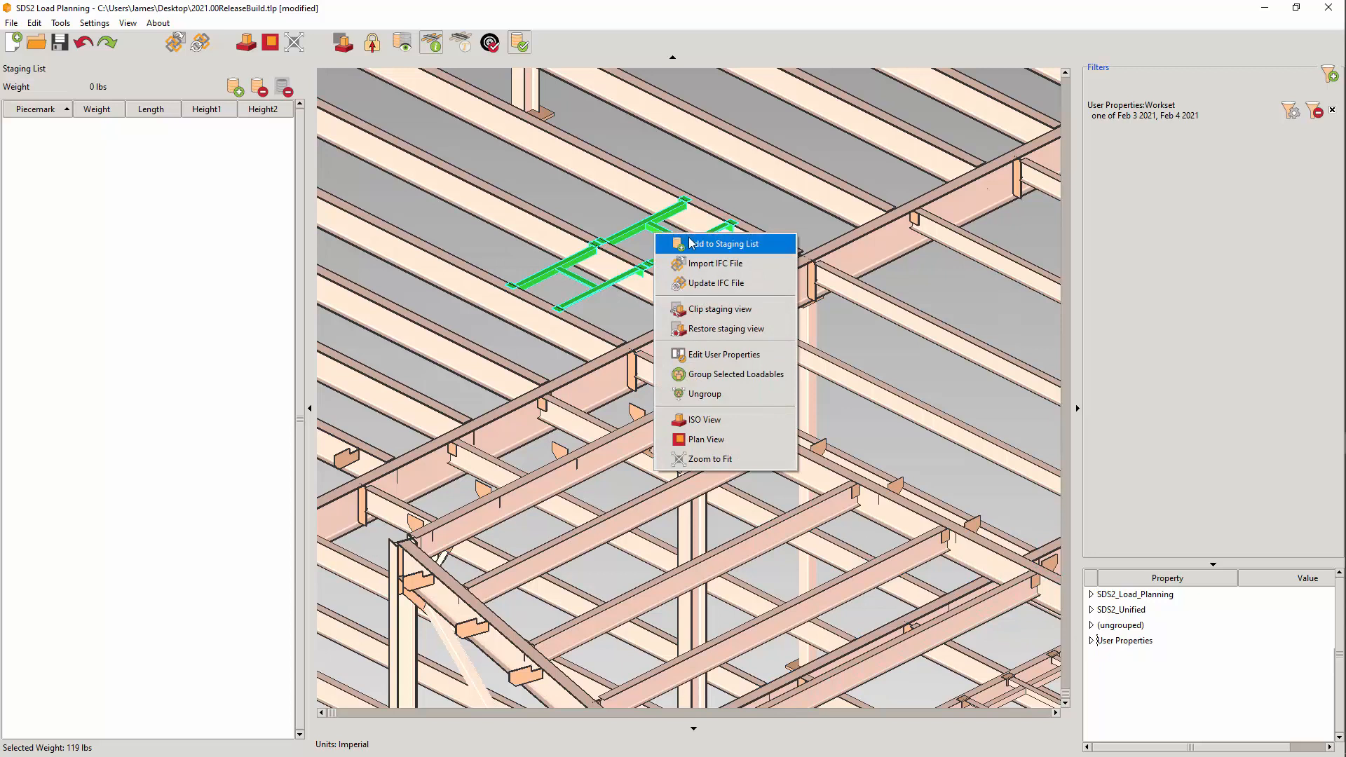
pyautogui.click(677, 243)
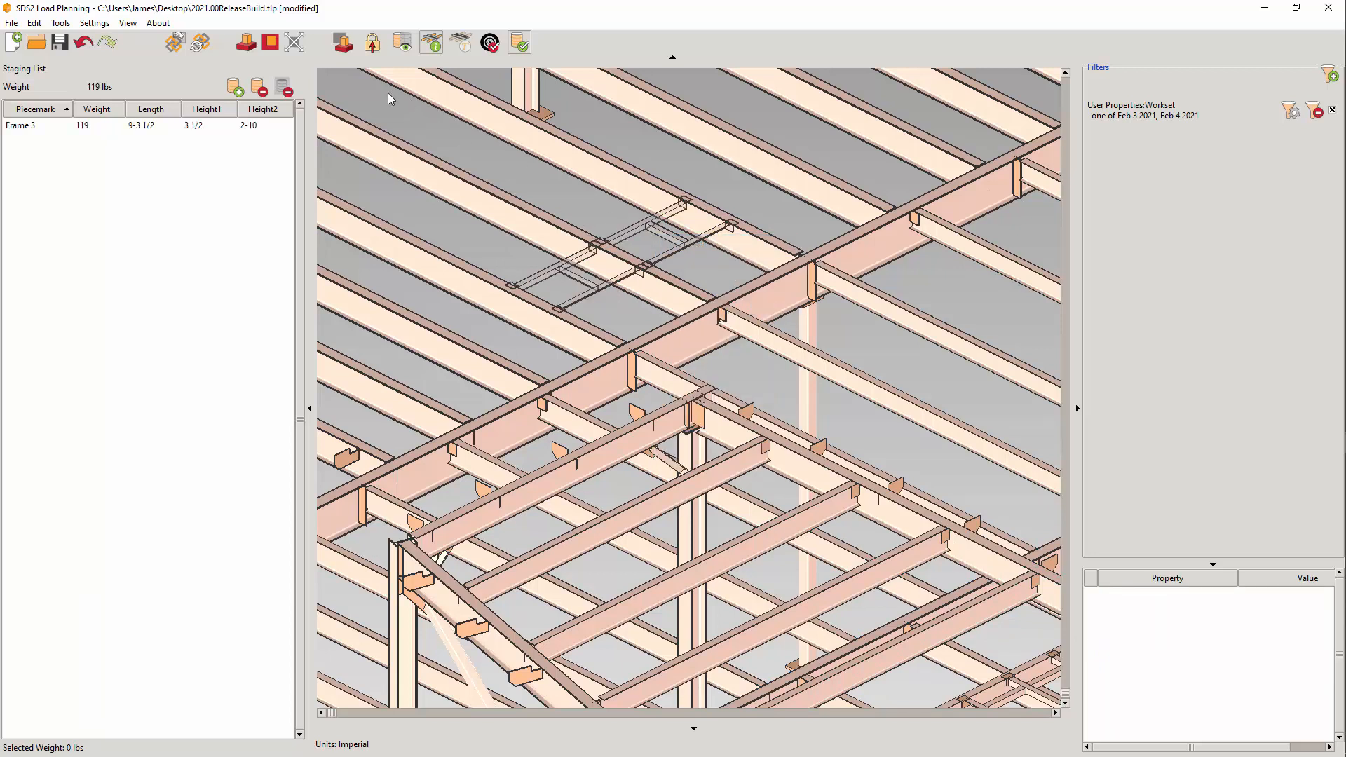
pyautogui.click(343, 42)
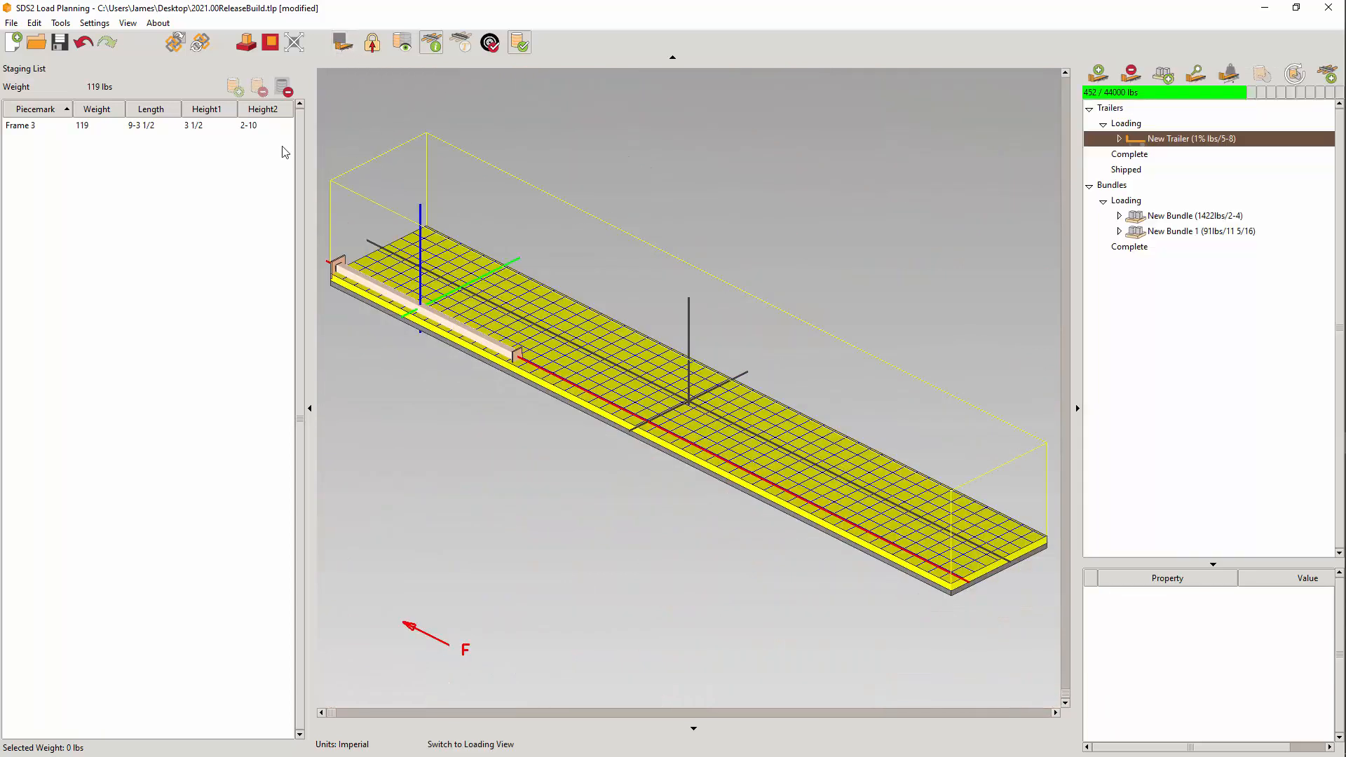
pyautogui.doubleClick(200, 128)
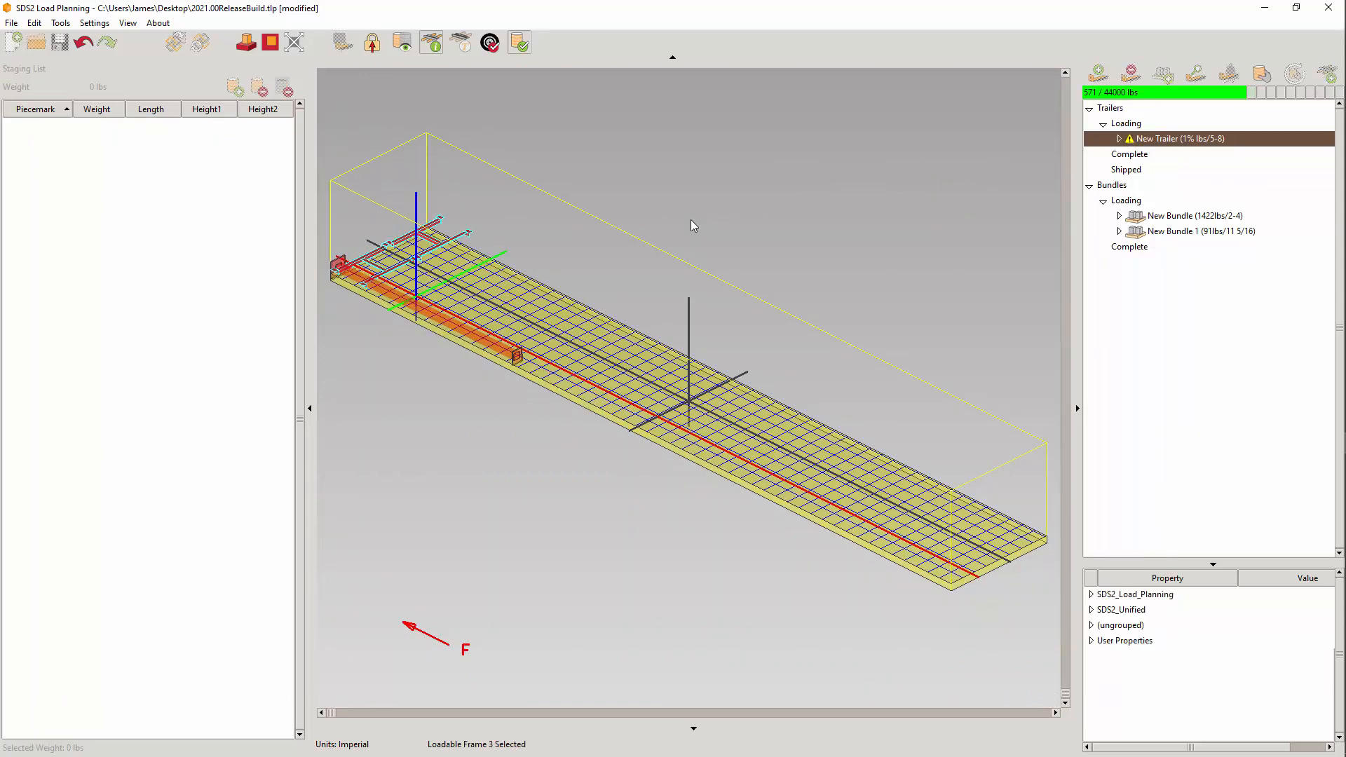
# Roll Frame 3 upright and flat again, turn it lengthwise along the trailer, and move it clear of the column
pyautogui.press('x')
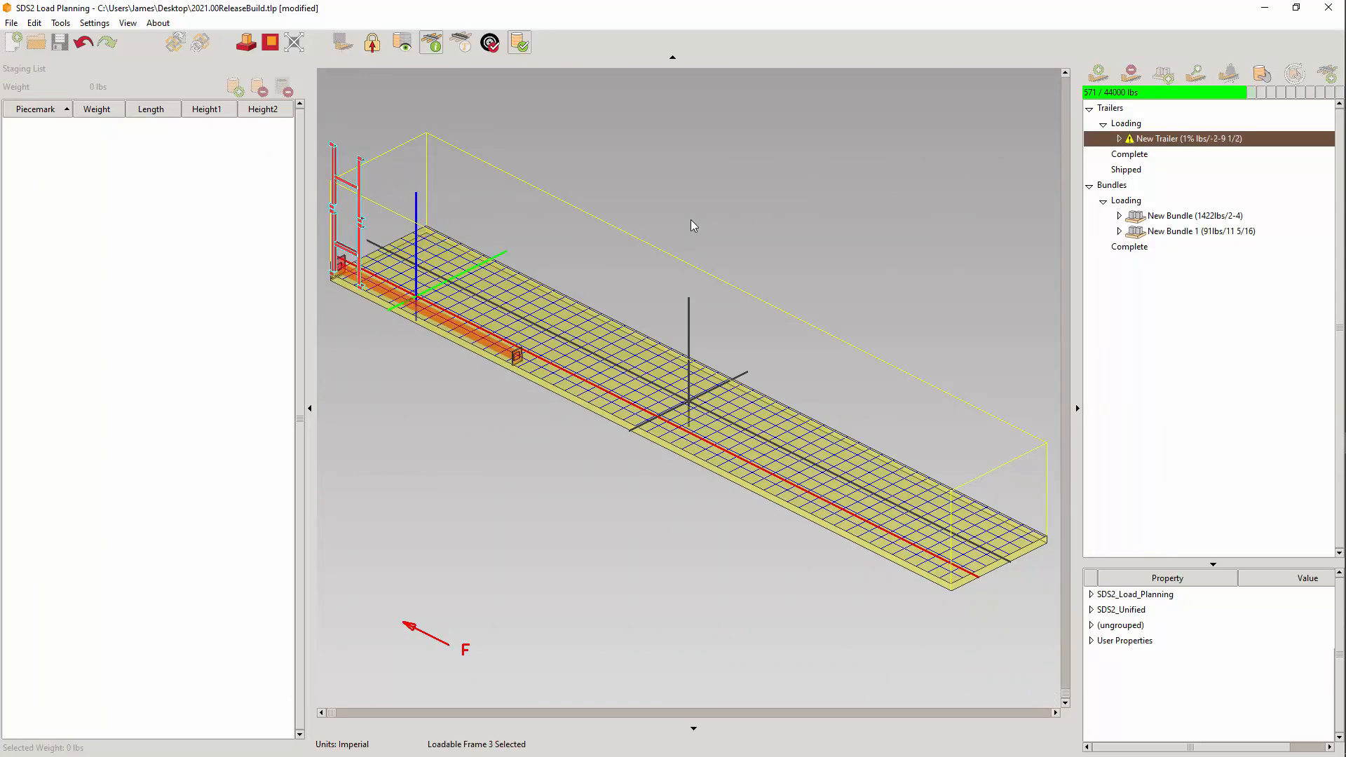
pyautogui.press('x')
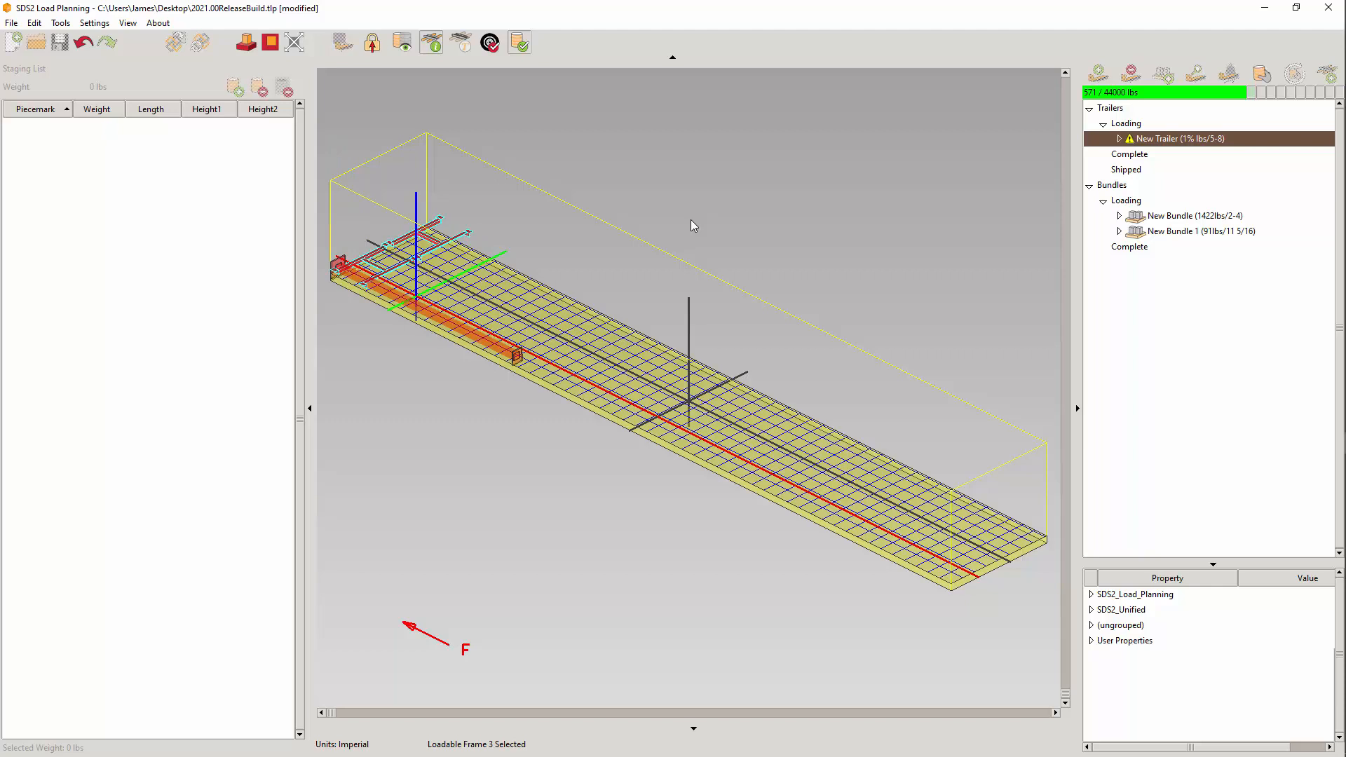
pyautogui.press('z')
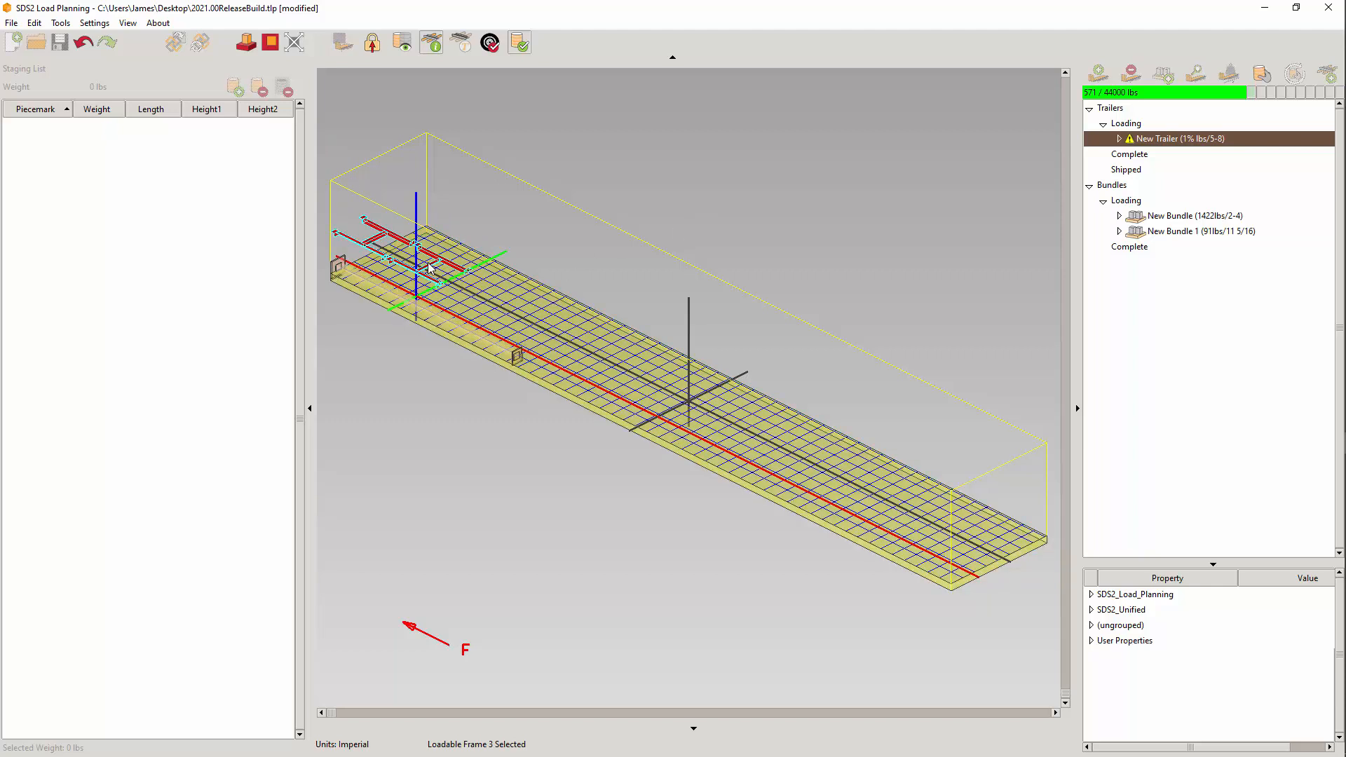
pyautogui.moveTo(429, 267); pyautogui.dragTo(568, 334)
pyautogui.rightClick(678, 165)
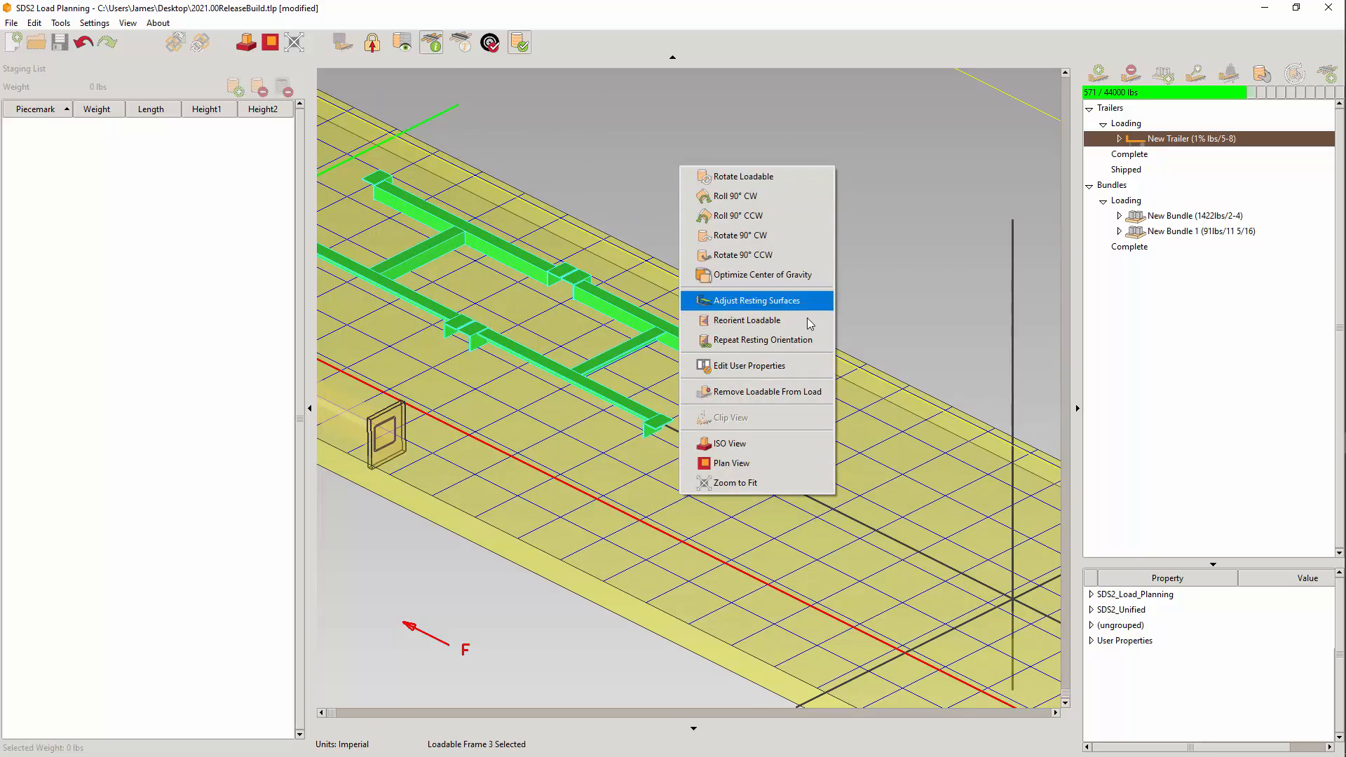
pyautogui.click(793, 305)
pyautogui.press('Escape')
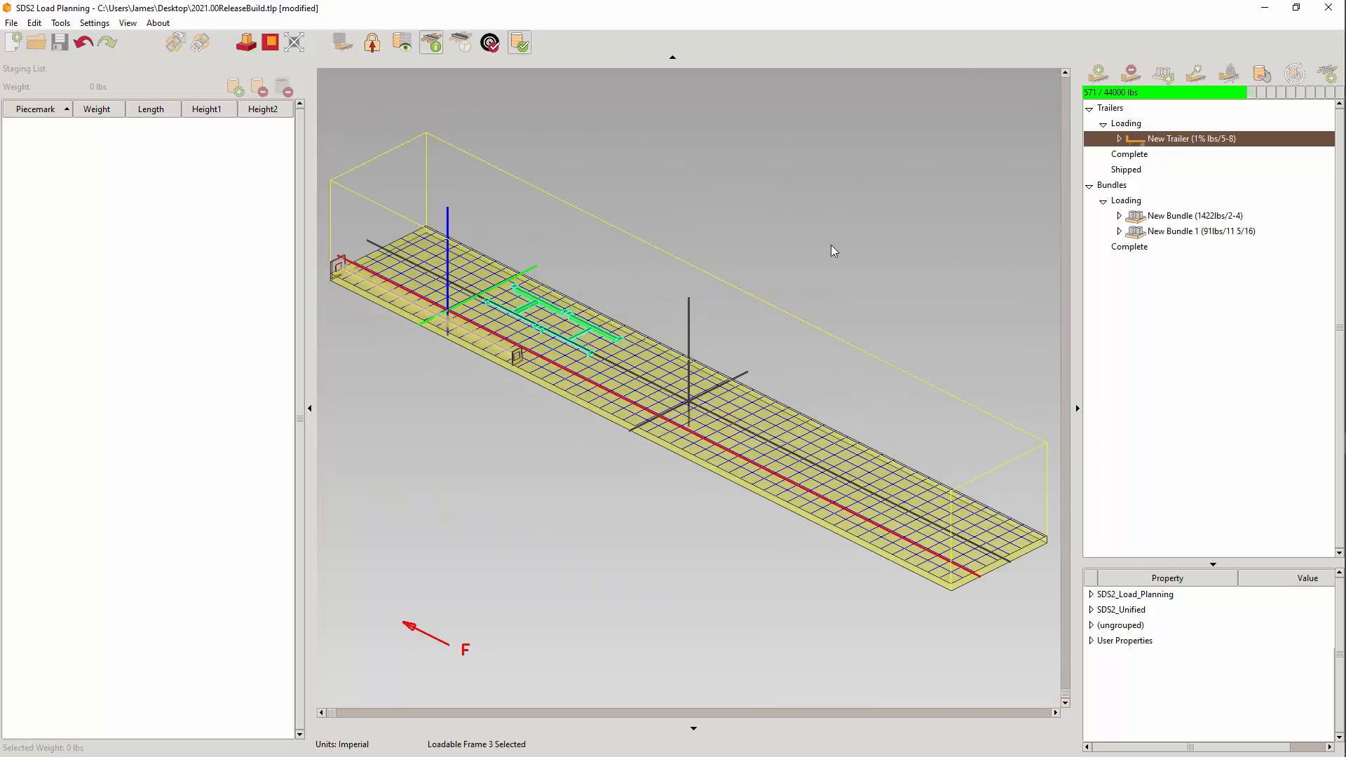
# Reorient Frame 3 using three points: the upper beam's middle joint, the lower beam at the crosspiece, and the upper beam's end
pyautogui.scroll(5, 572, 354)
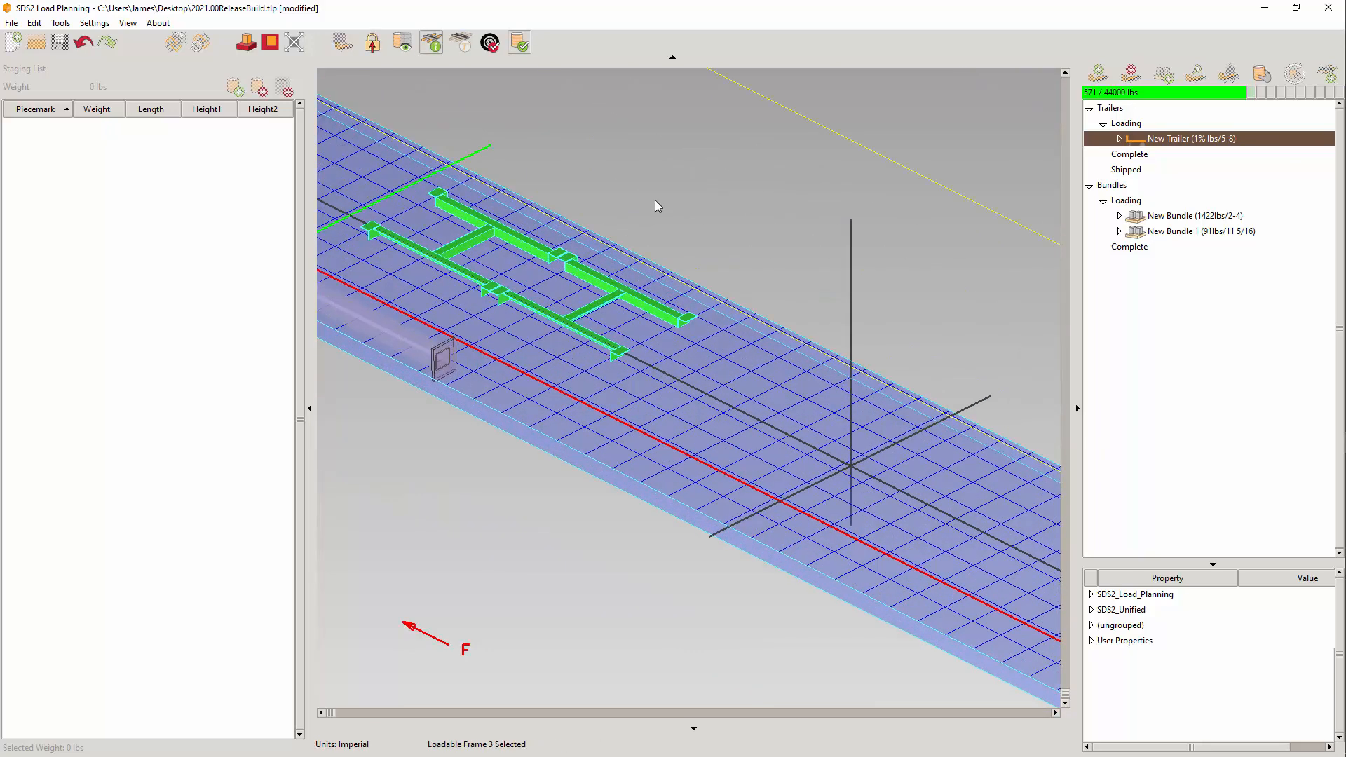
pyautogui.rightClick(654, 199)
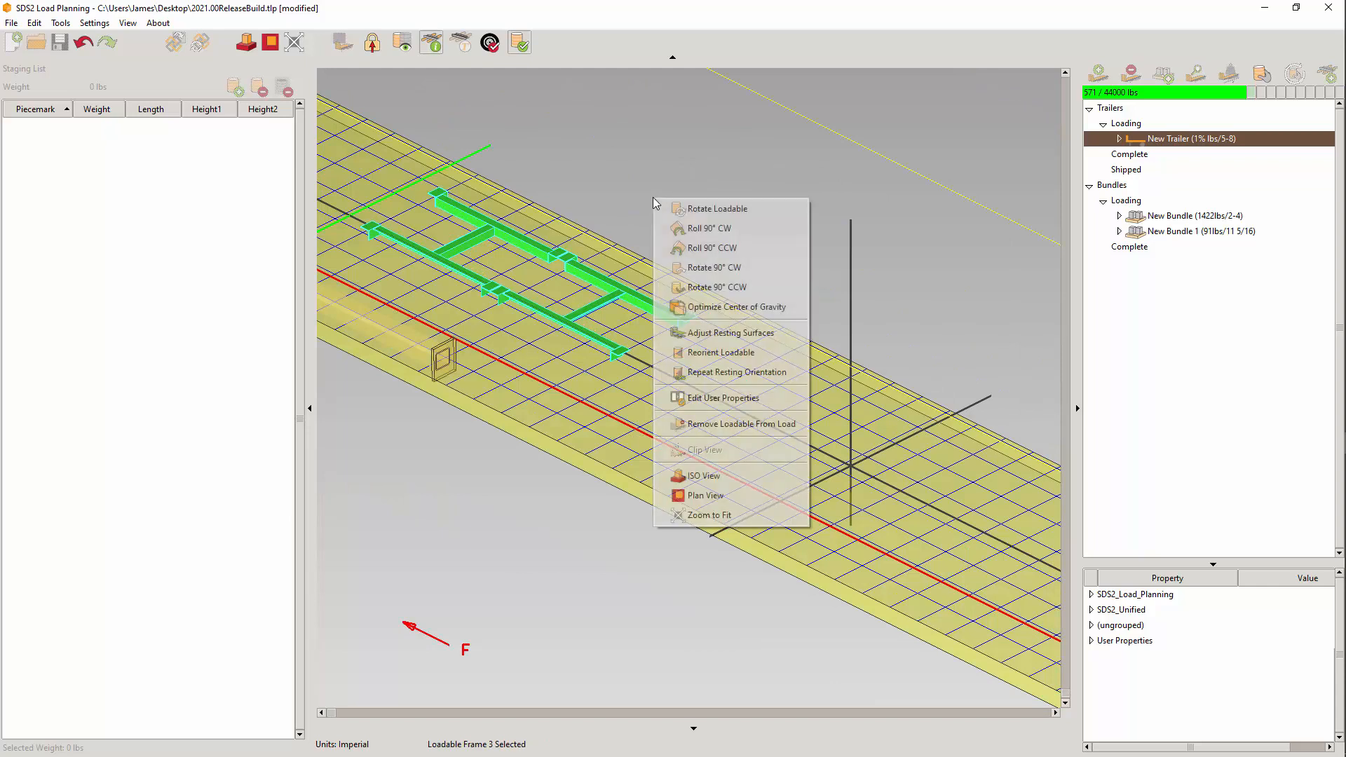
pyautogui.click(746, 351)
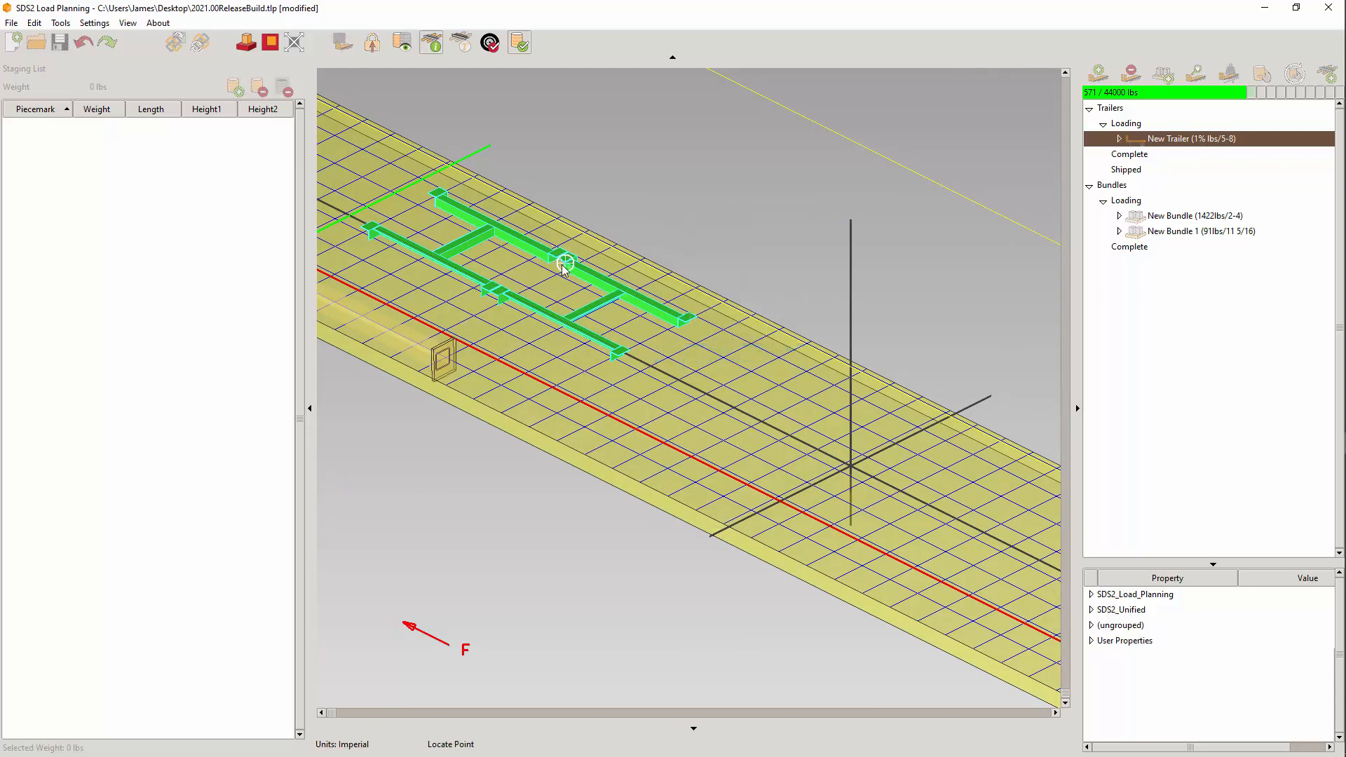
pyautogui.click(557, 258)
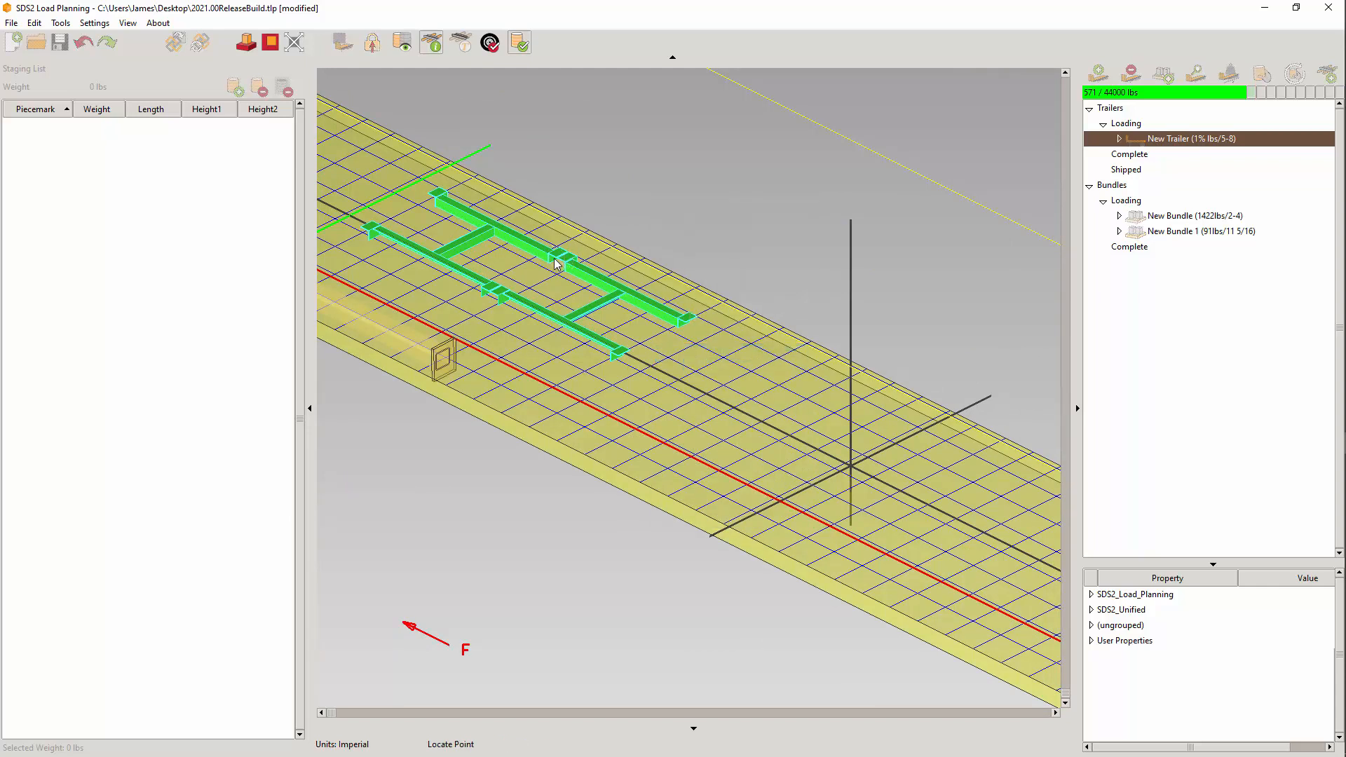
pyautogui.click(571, 319)
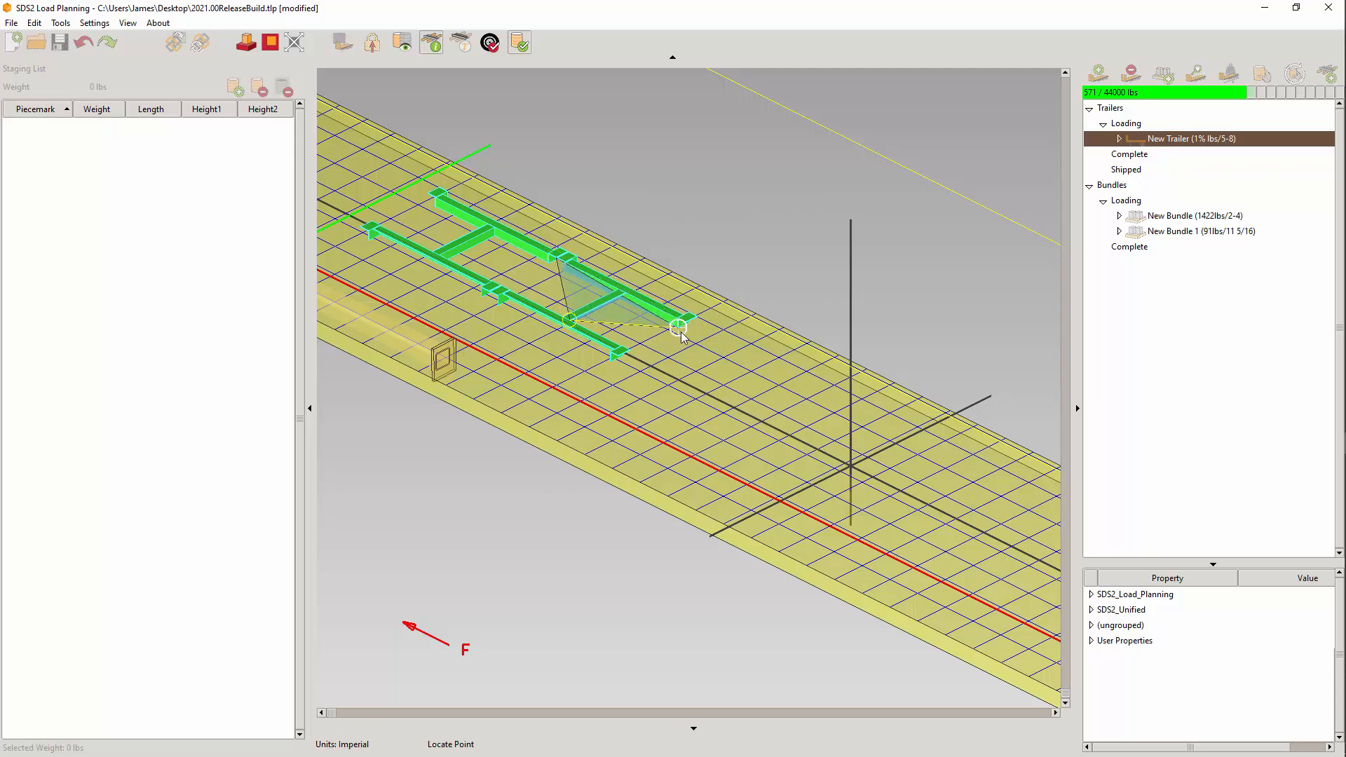
pyautogui.click(678, 326)
# Flip Frame 3 over and set it down on the trailer deck beside column 1281C2
pyautogui.scroll(4, 595, 291)
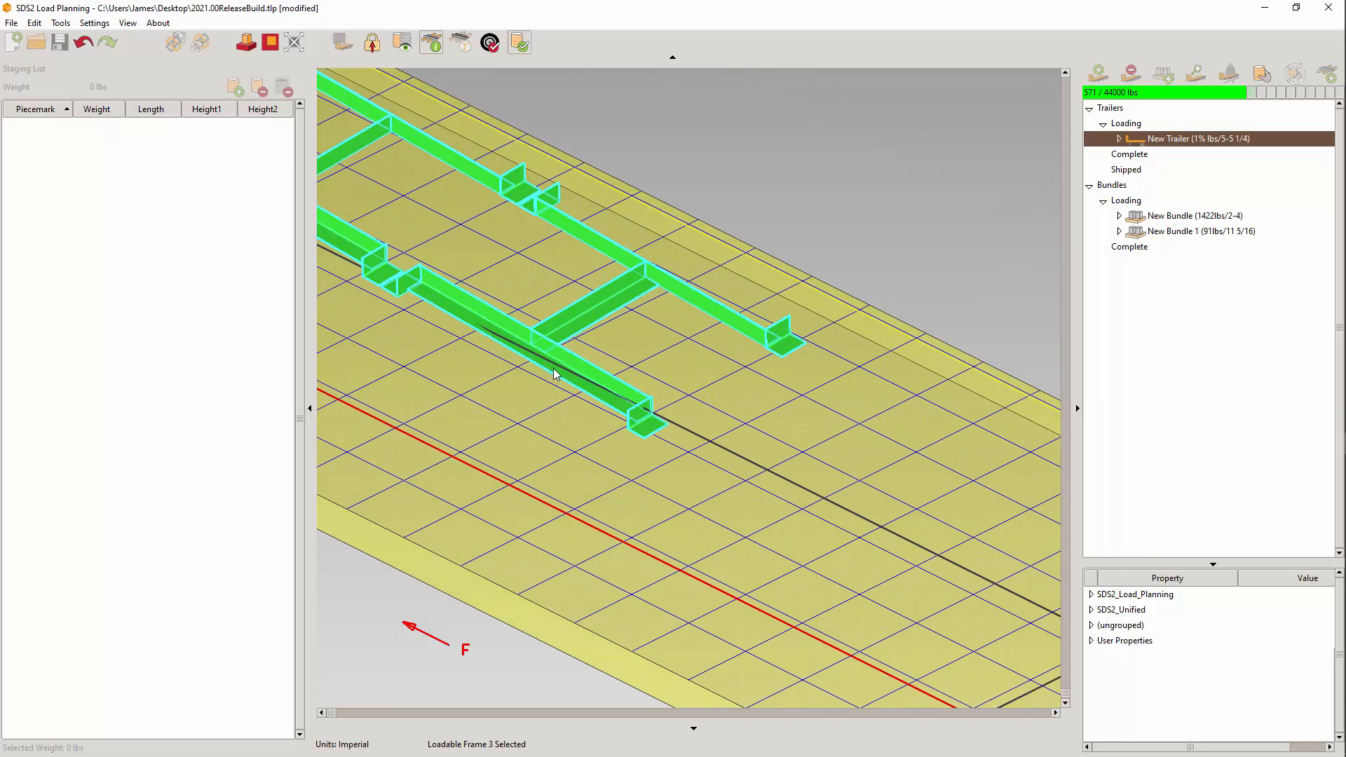
pyautogui.press('f')
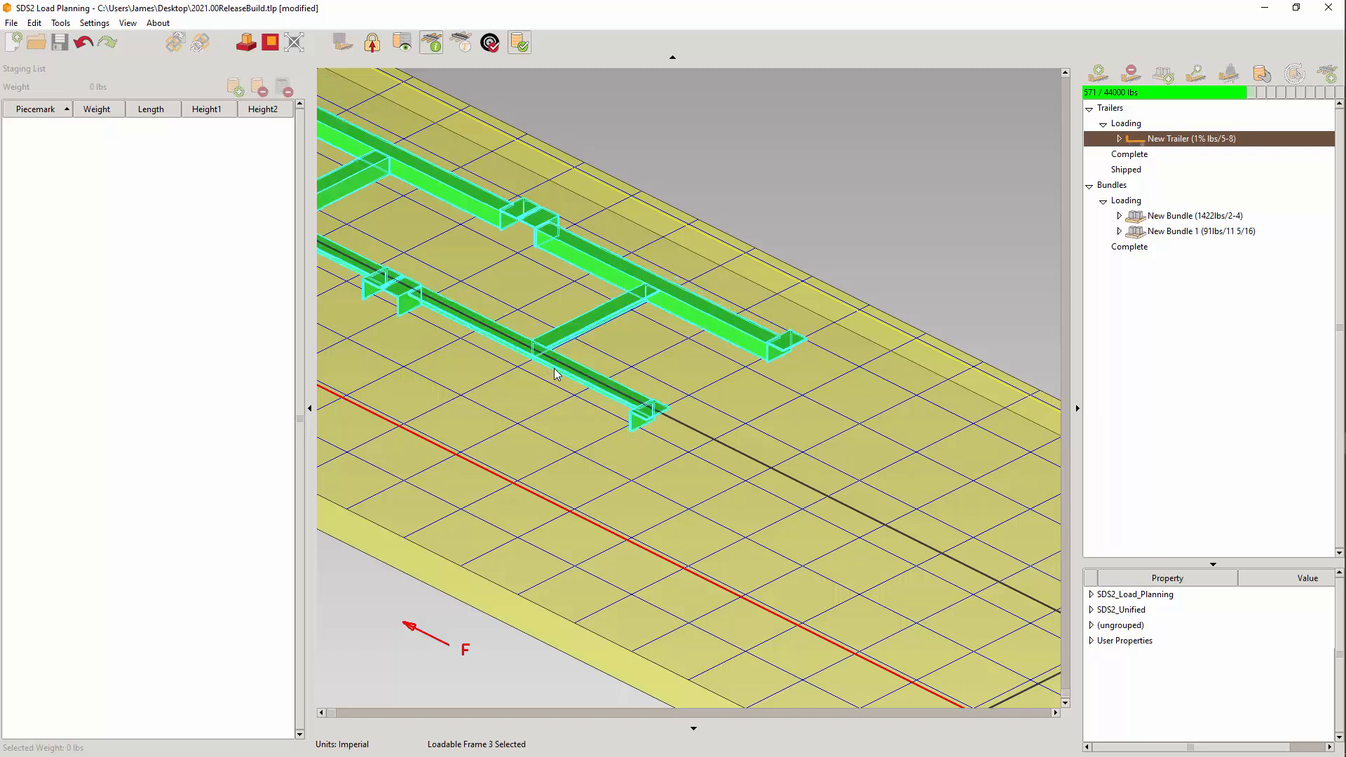
pyautogui.scroll(-5, 682, 234)
pyautogui.click(704, 224)
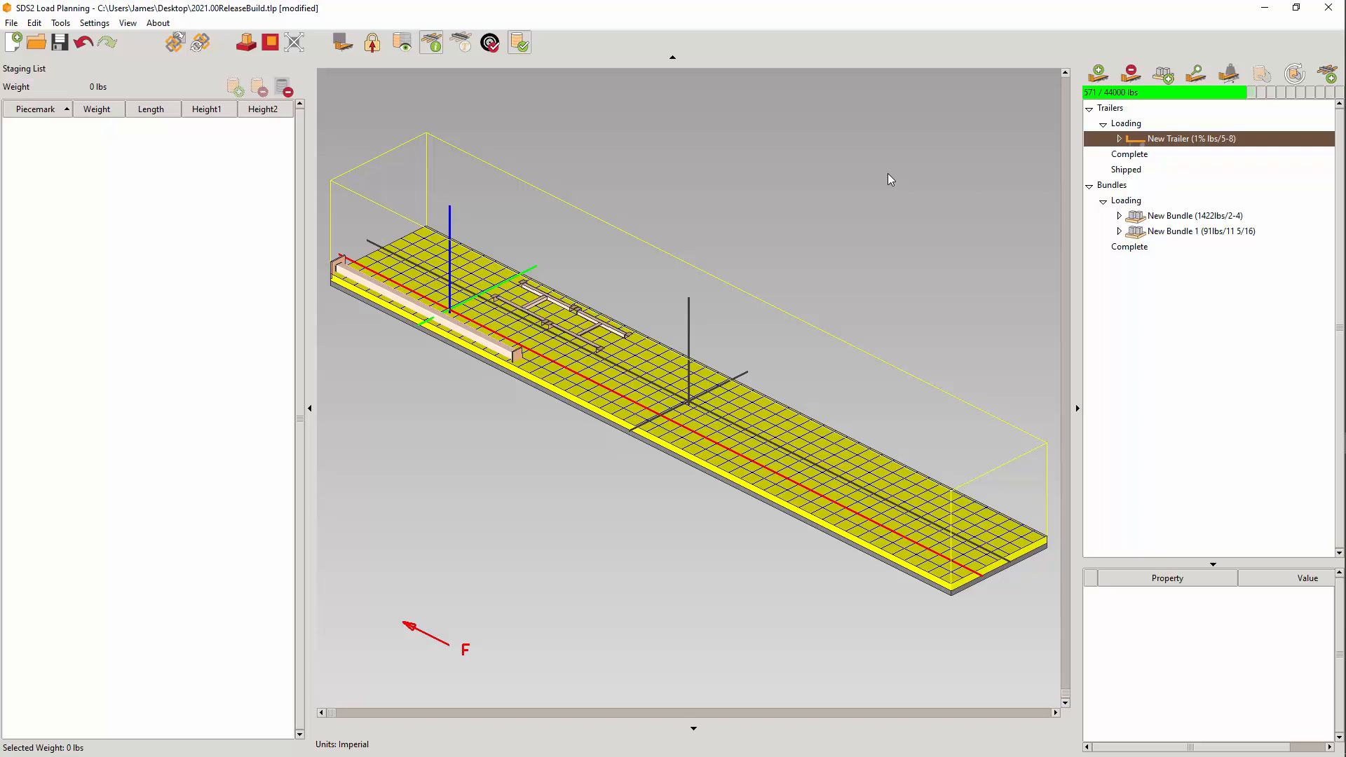
# Search the loads list for piecemark 1285F1 and close the search
pyautogui.click(1197, 73)
pyautogui.write('1285F1')
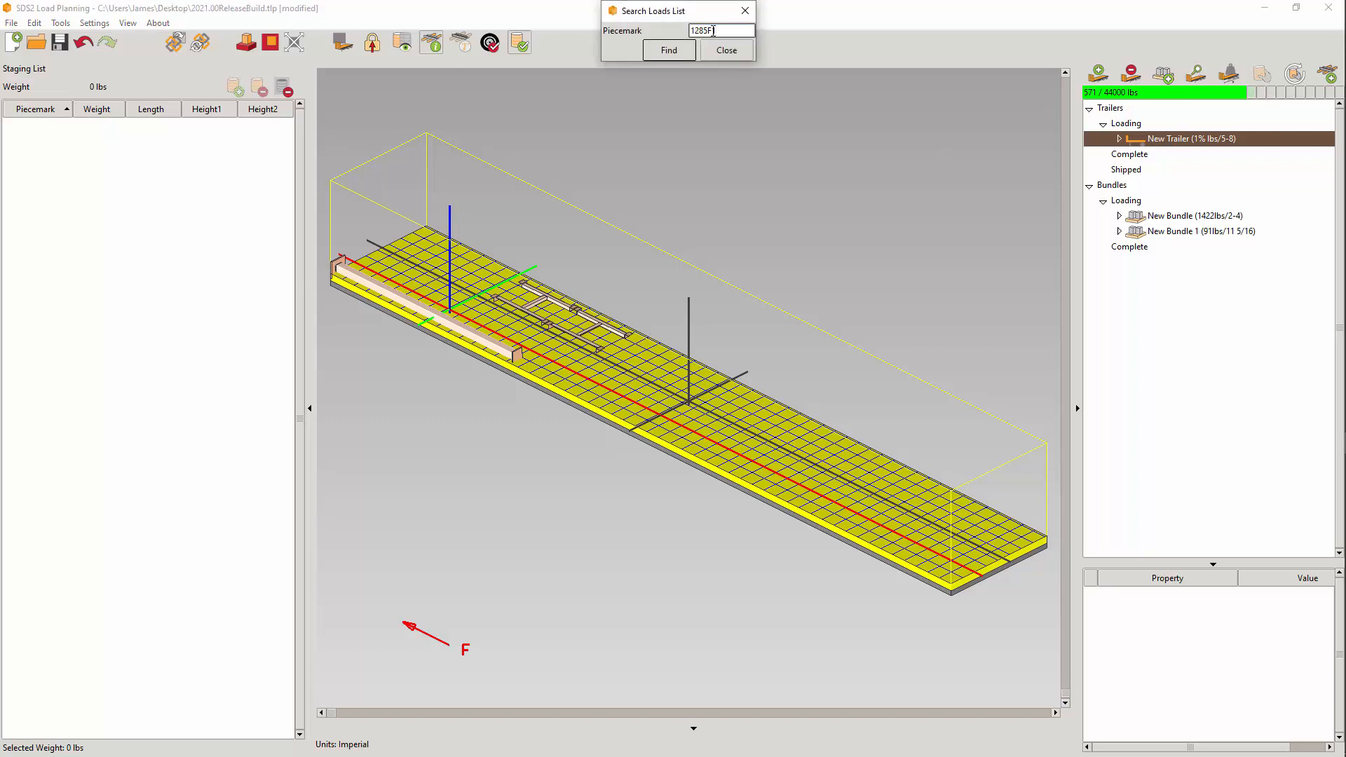
pyautogui.click(668, 52)
pyautogui.click(726, 50)
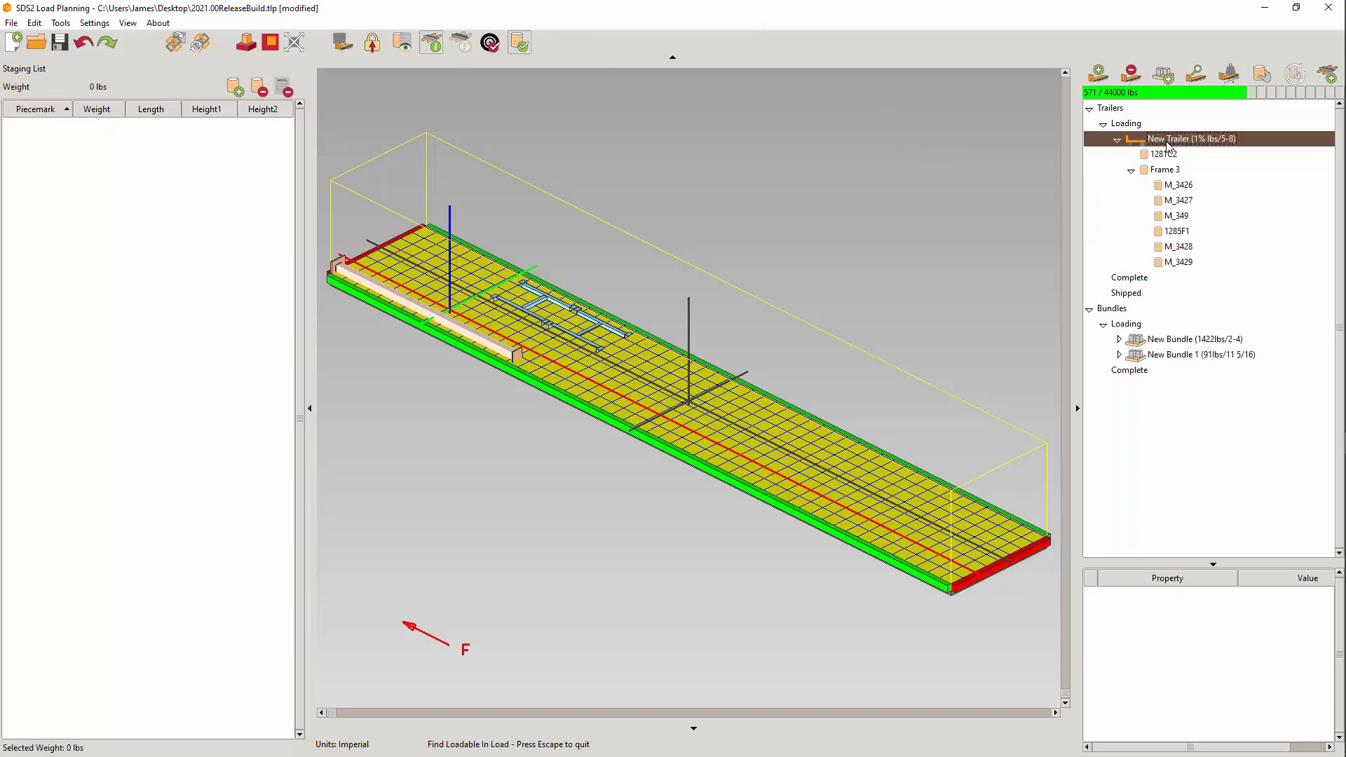
# Search the loads list for Frame 3 and close the search
pyautogui.click(1197, 73)
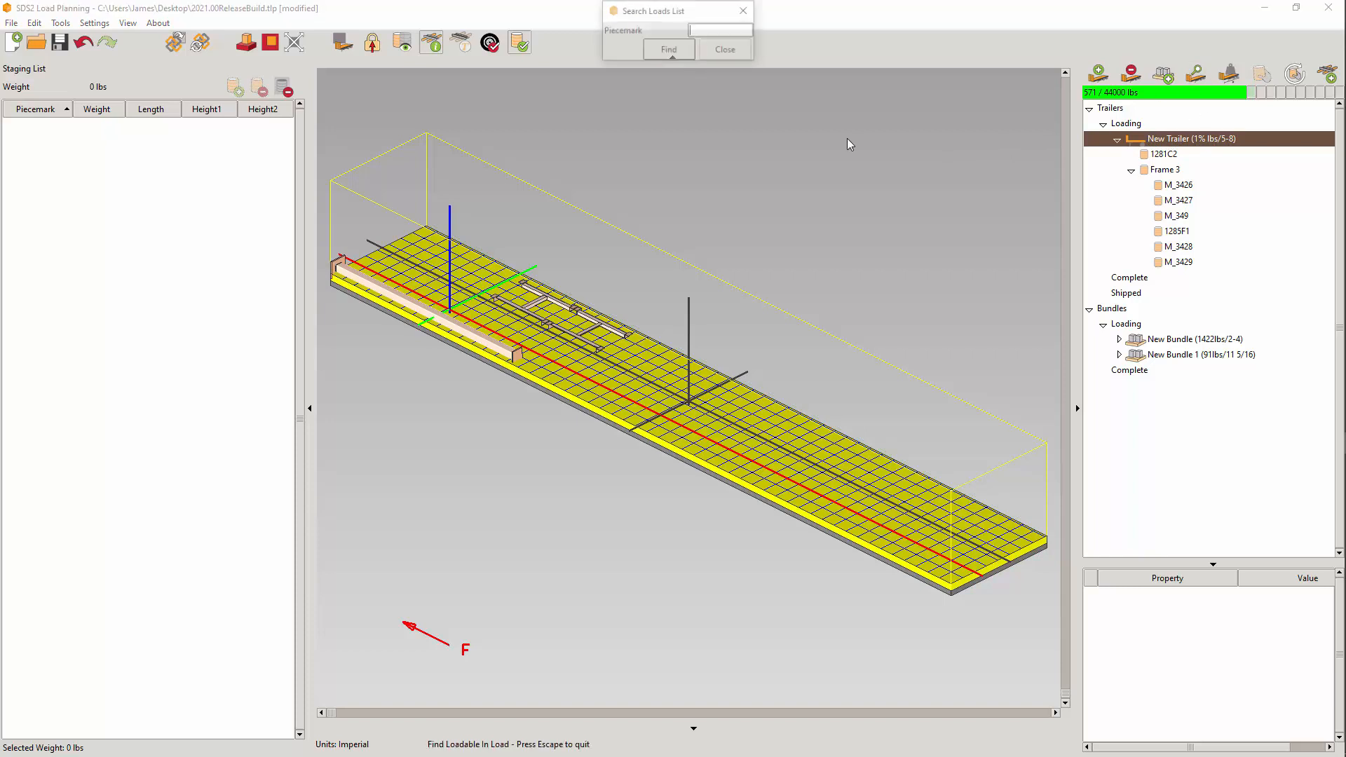
pyautogui.write('Frame 3')
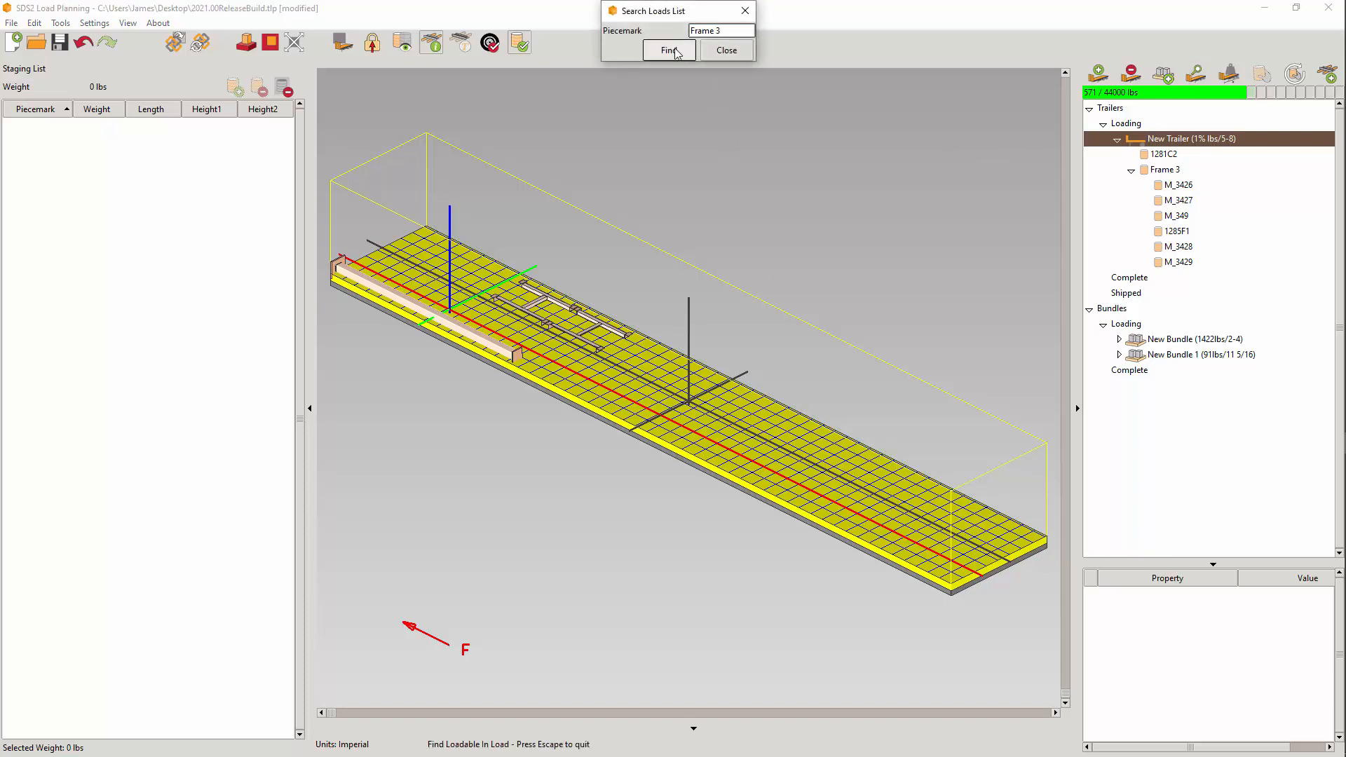
pyautogui.click(669, 50)
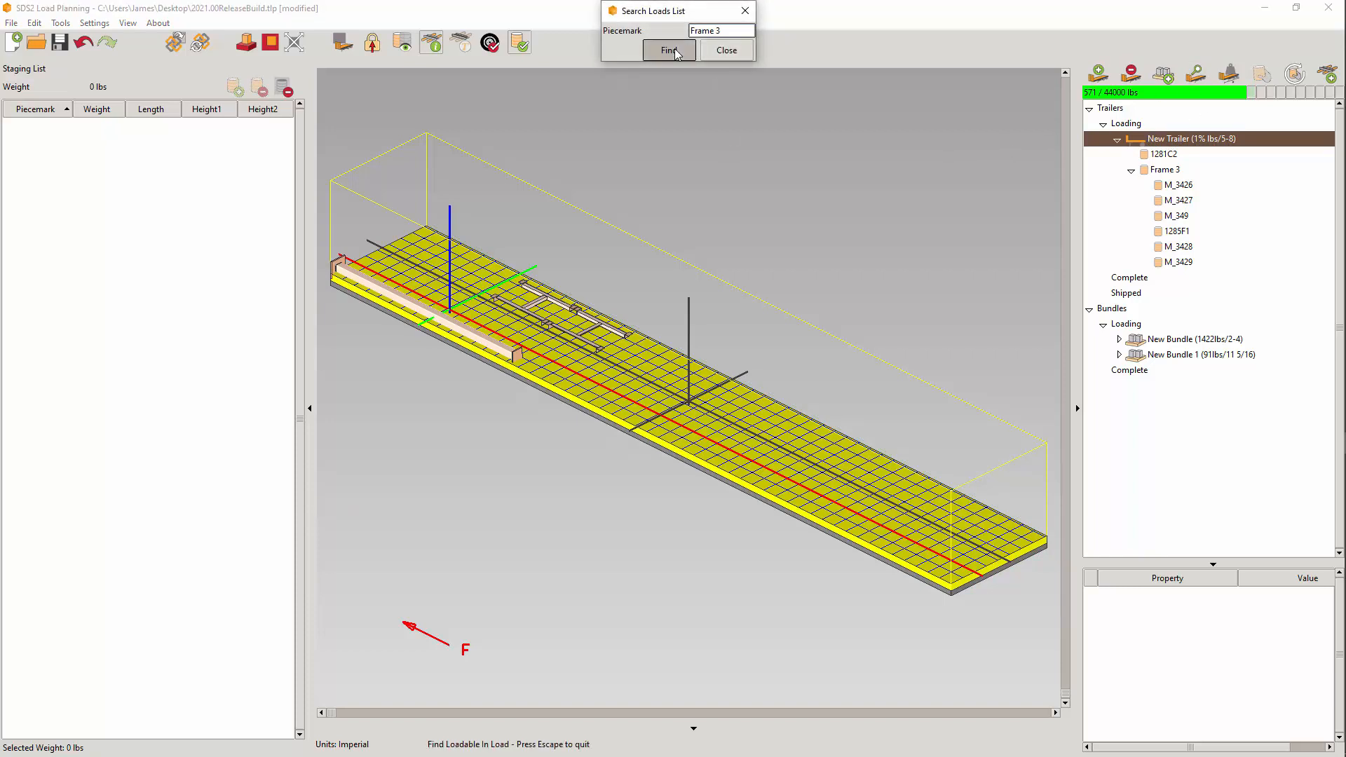
pyautogui.click(735, 56)
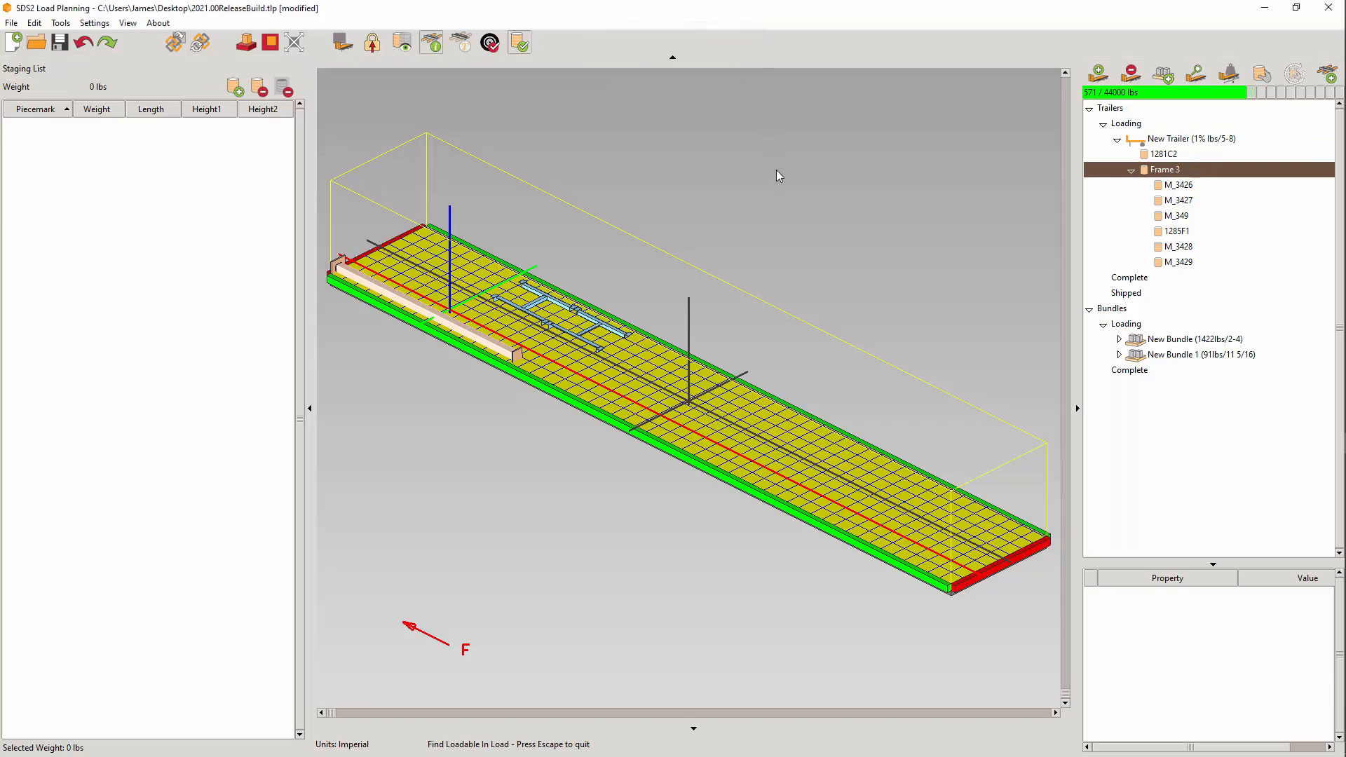
pyautogui.press('Escape')
# Open the load exports, filter the loads by type Group, and select Frame 3
pyautogui.click(10, 24)
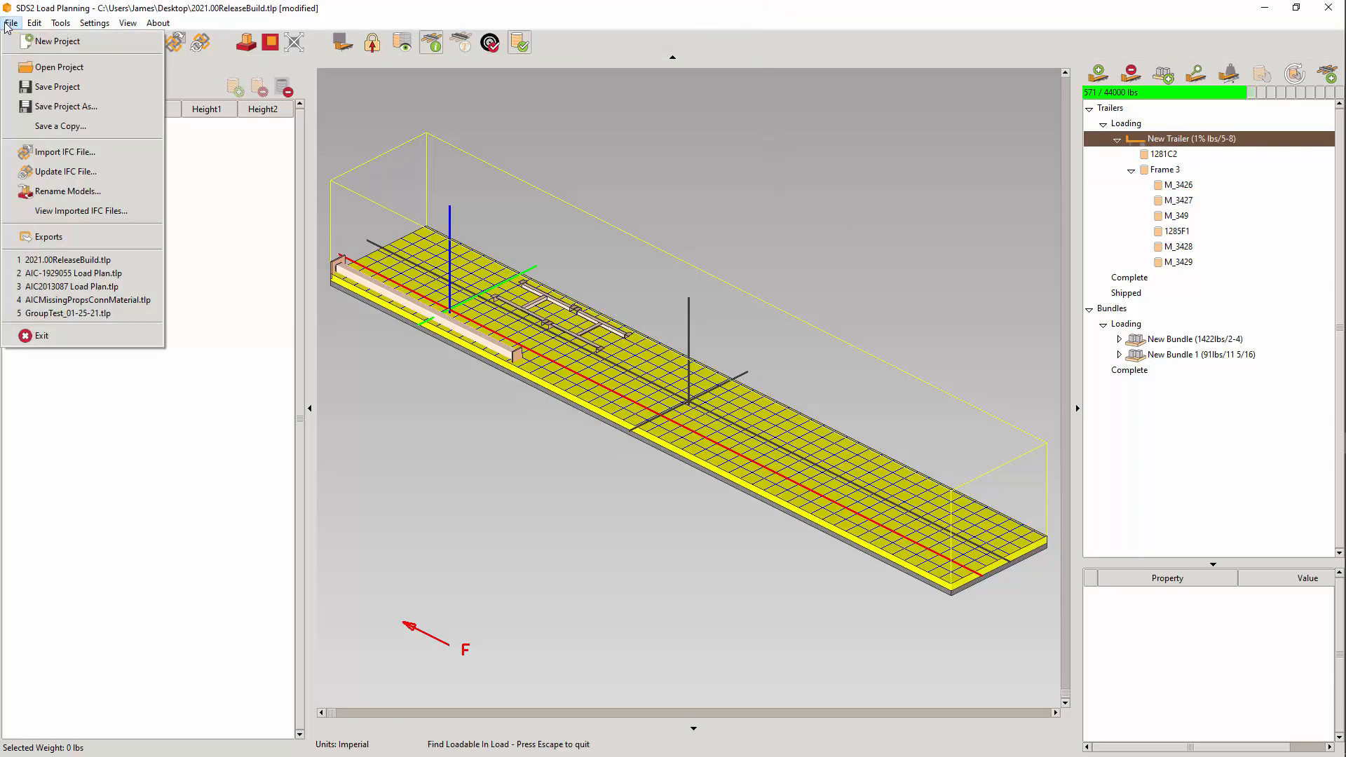
pyautogui.click(38, 240)
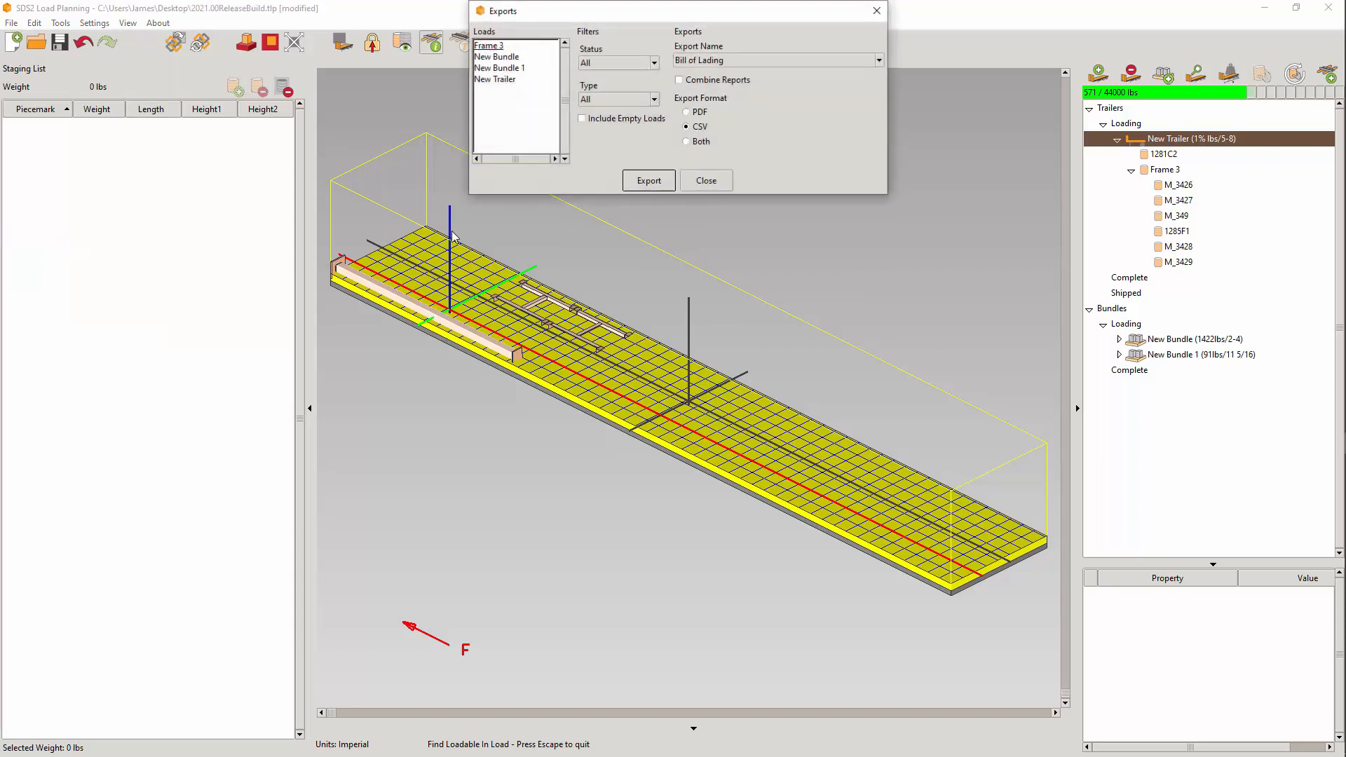
pyautogui.click(652, 100)
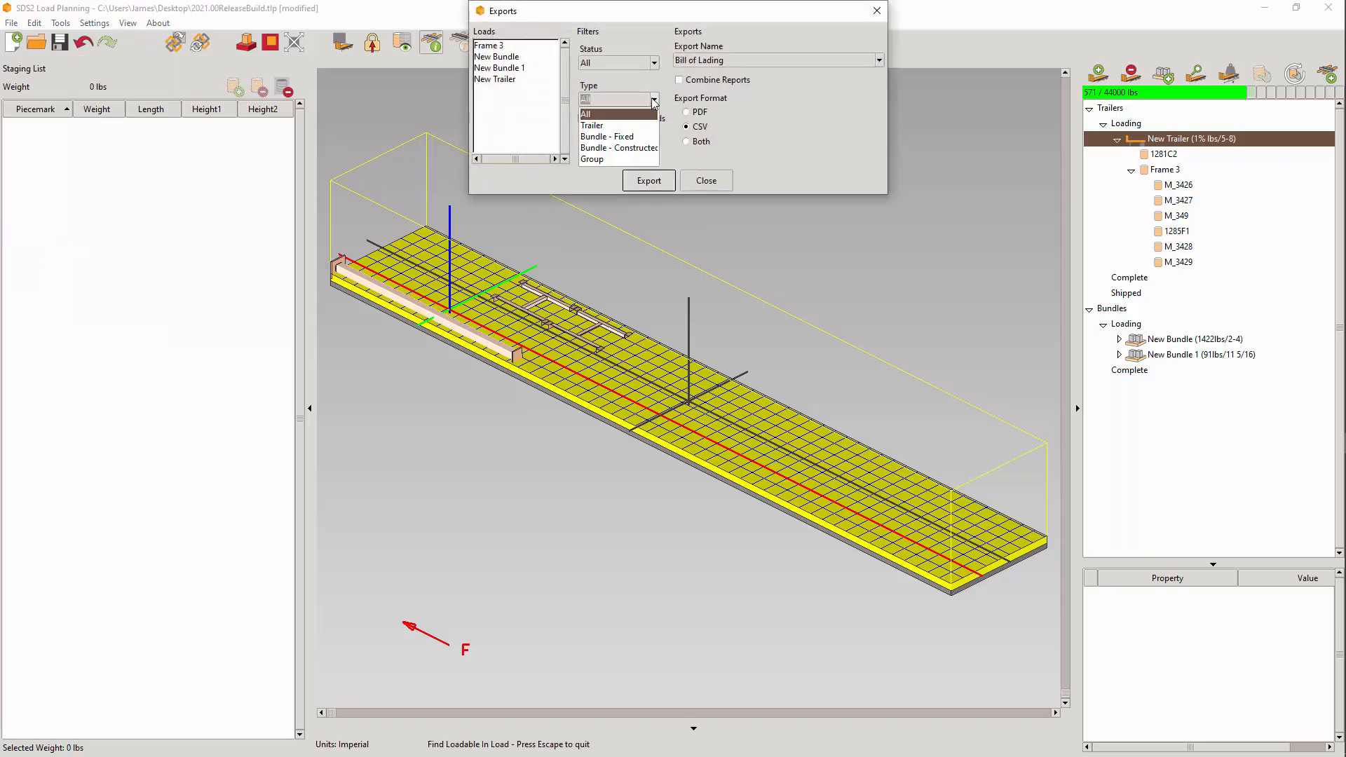
pyautogui.click(616, 159)
pyautogui.click(497, 46)
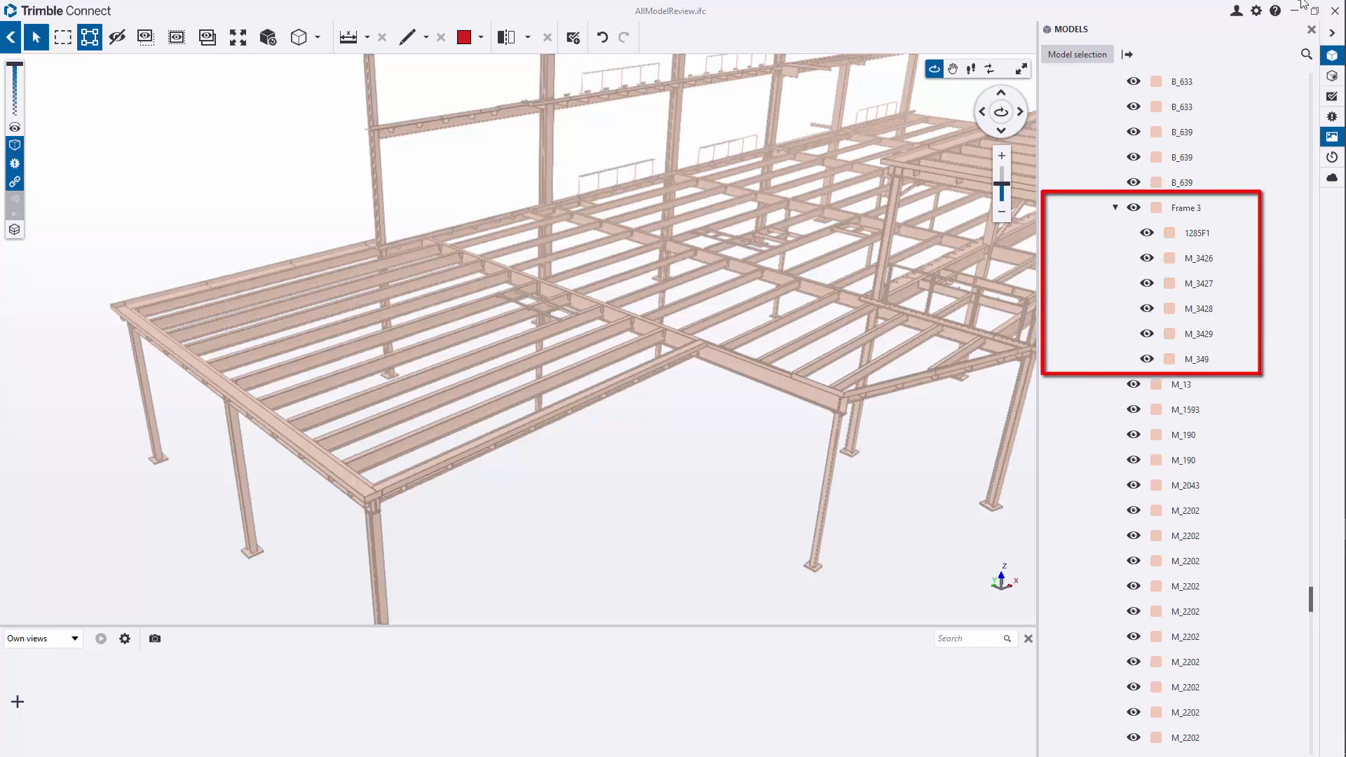
# In Trimble Connect, highlight piece 1285F1 and the whole Frame 3 group in the AllModelReview.ifc model
pyautogui.click(1200, 234)
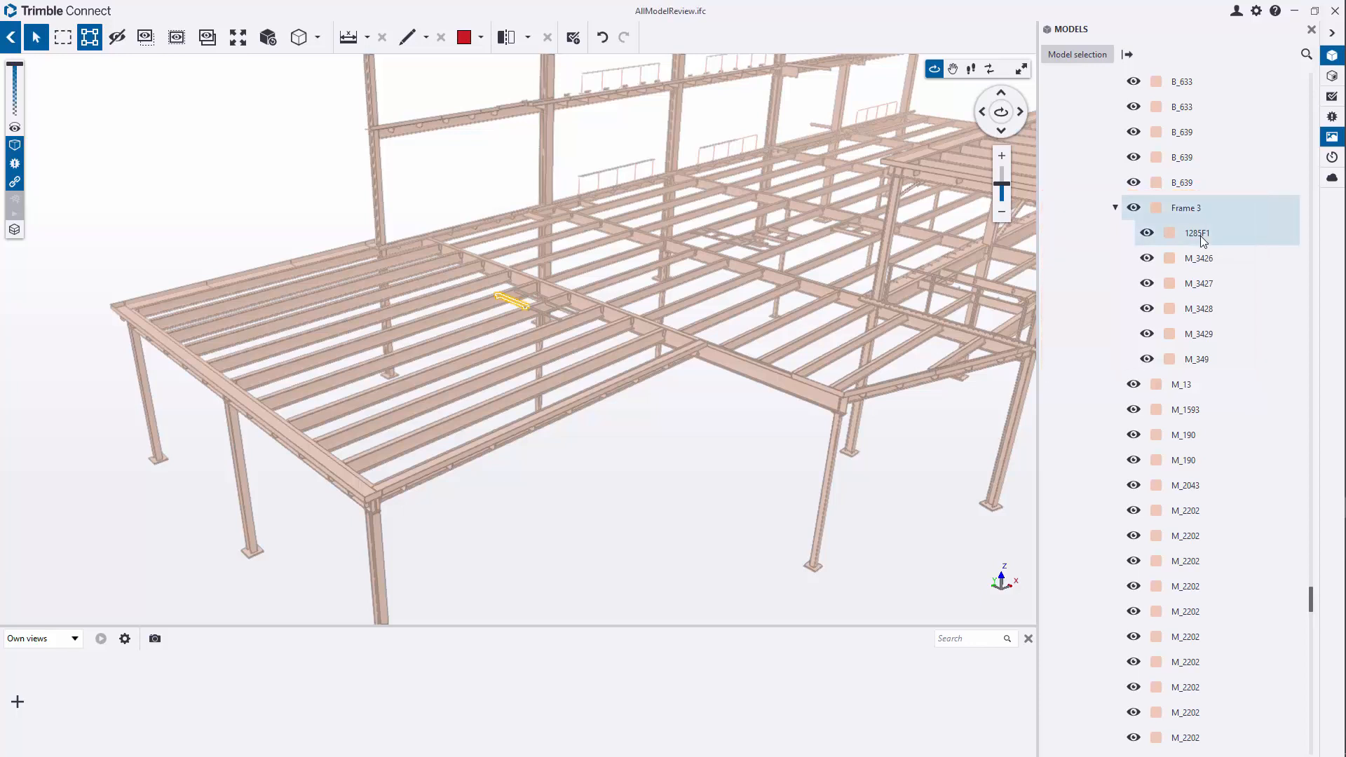
pyautogui.click(1197, 209)
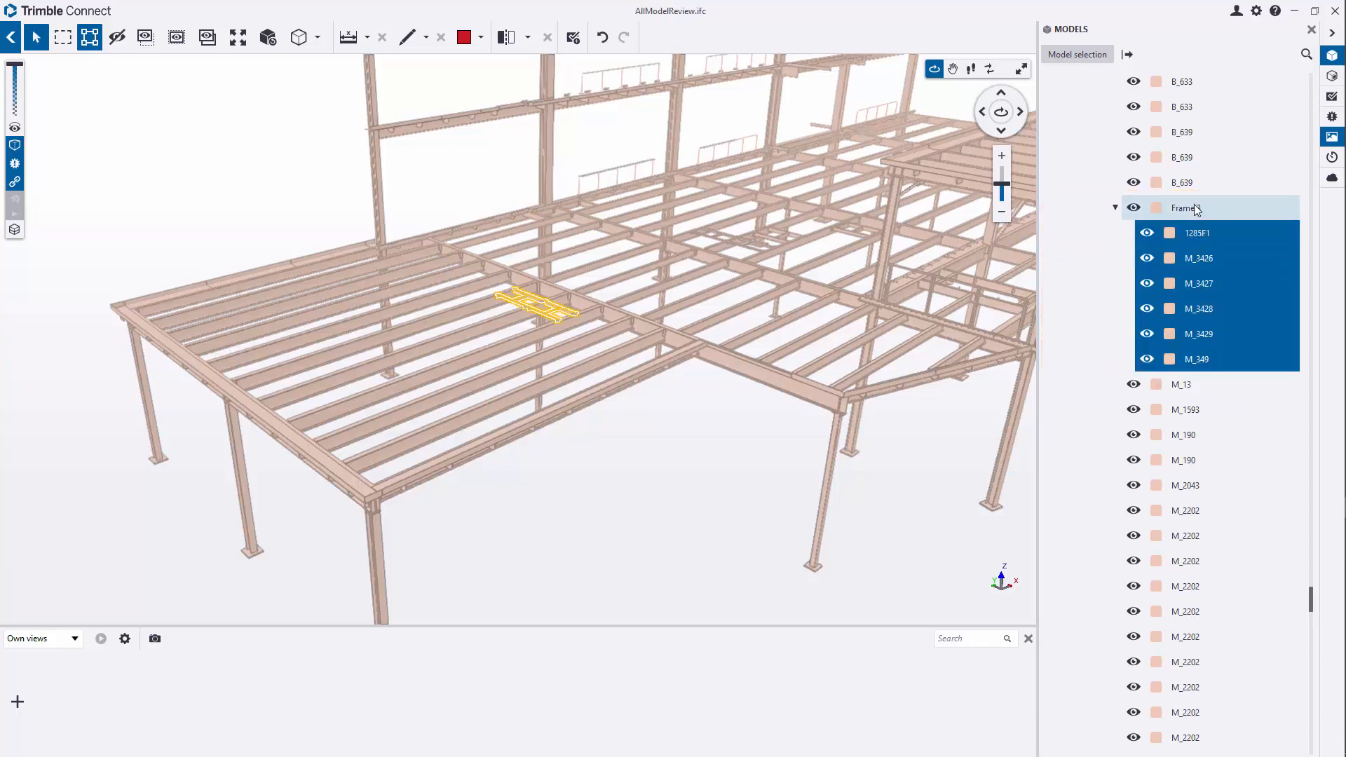